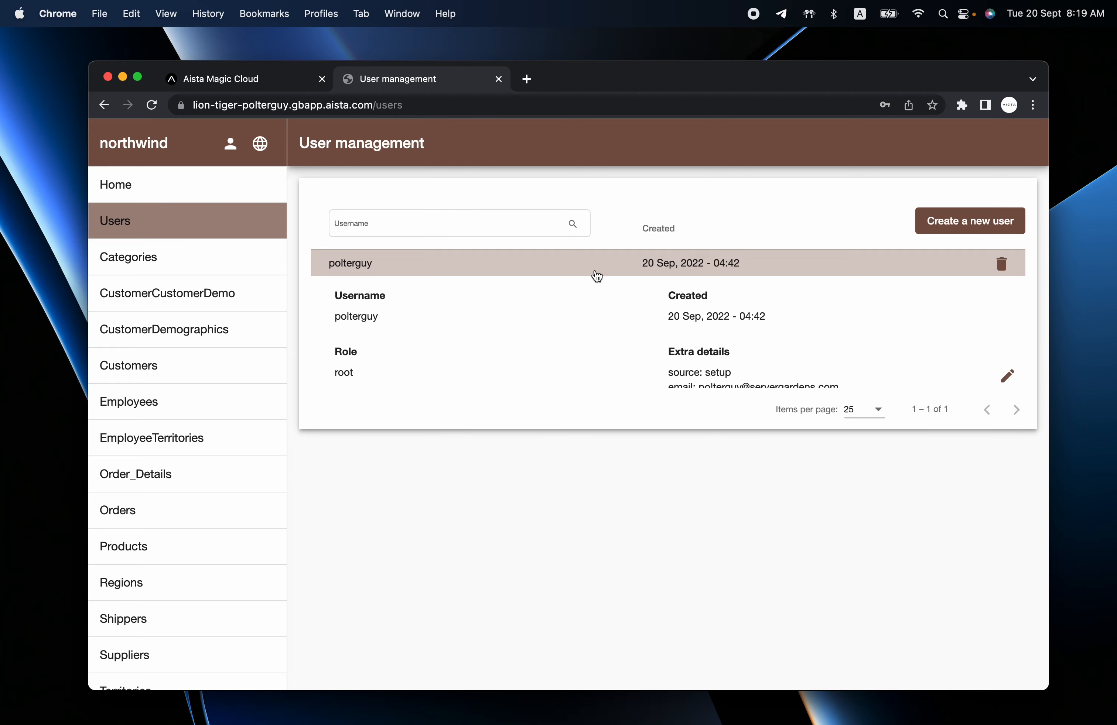
Open the Create a new user form on the northwind app's Users page.
{"action": "left_click", "coordinate": [952, 221]}
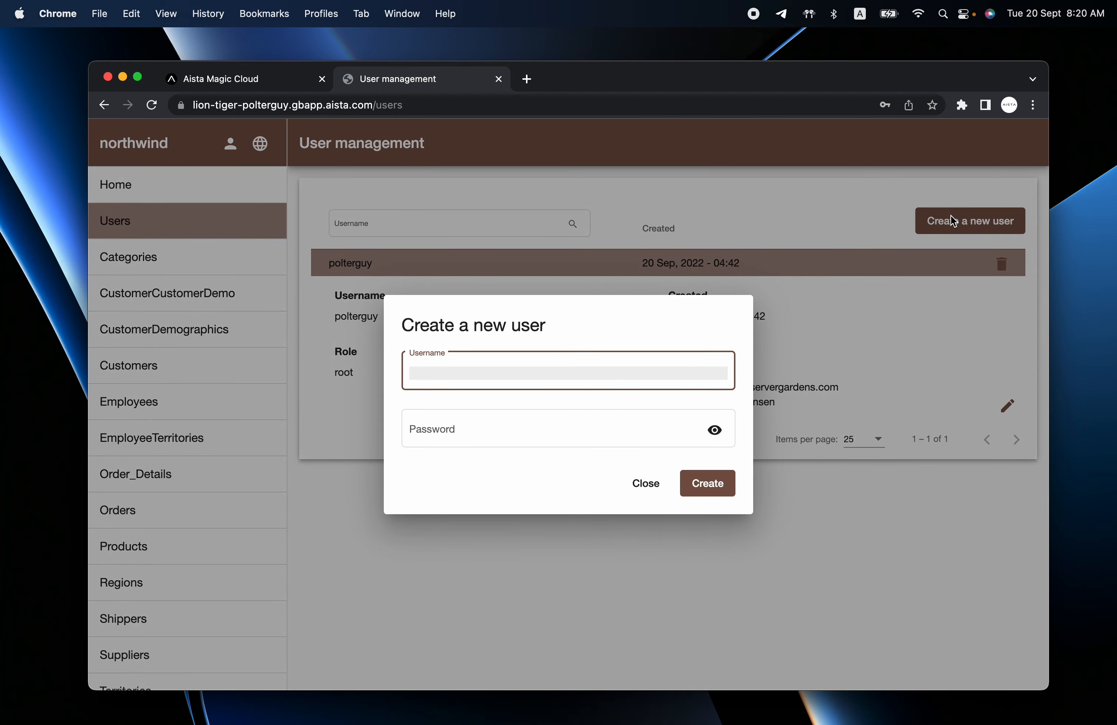
{"action": "type", "text": "foo"}
{"action": "key", "text": "Tab"}
{"action": "type", "text": "foo"}
{"action": "key", "text": "Return"}
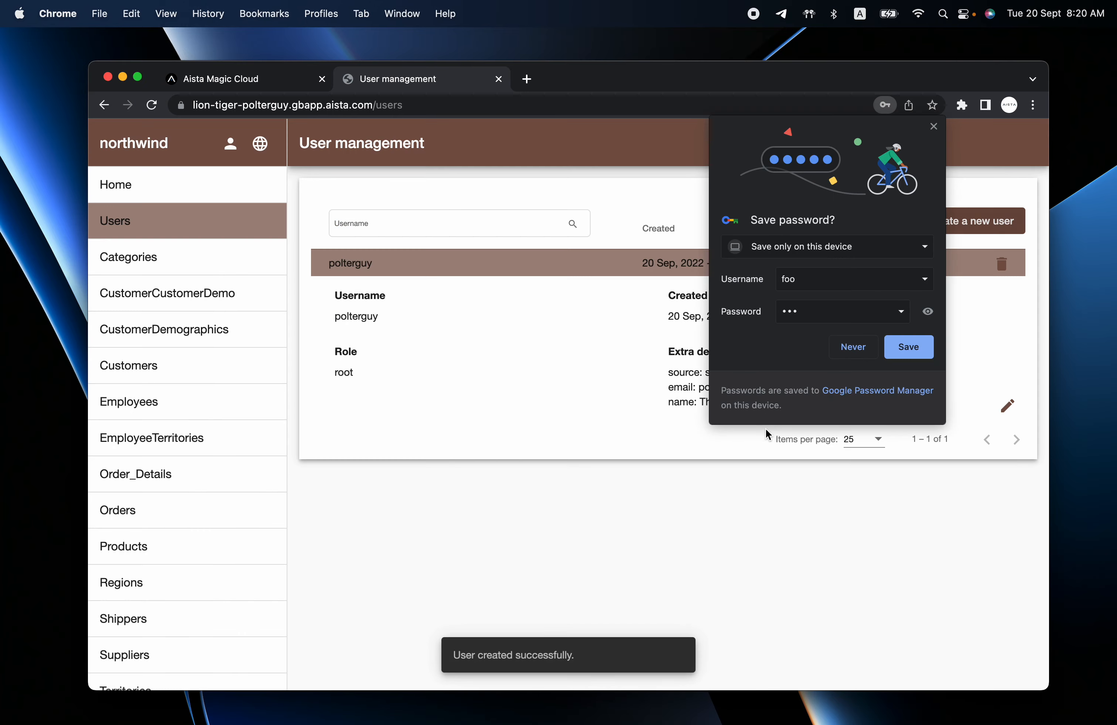
{"action": "left_click", "coordinate": [854, 347]}
Give user foo the admin and guest roles.
{"action": "left_click", "coordinate": [607, 296]}
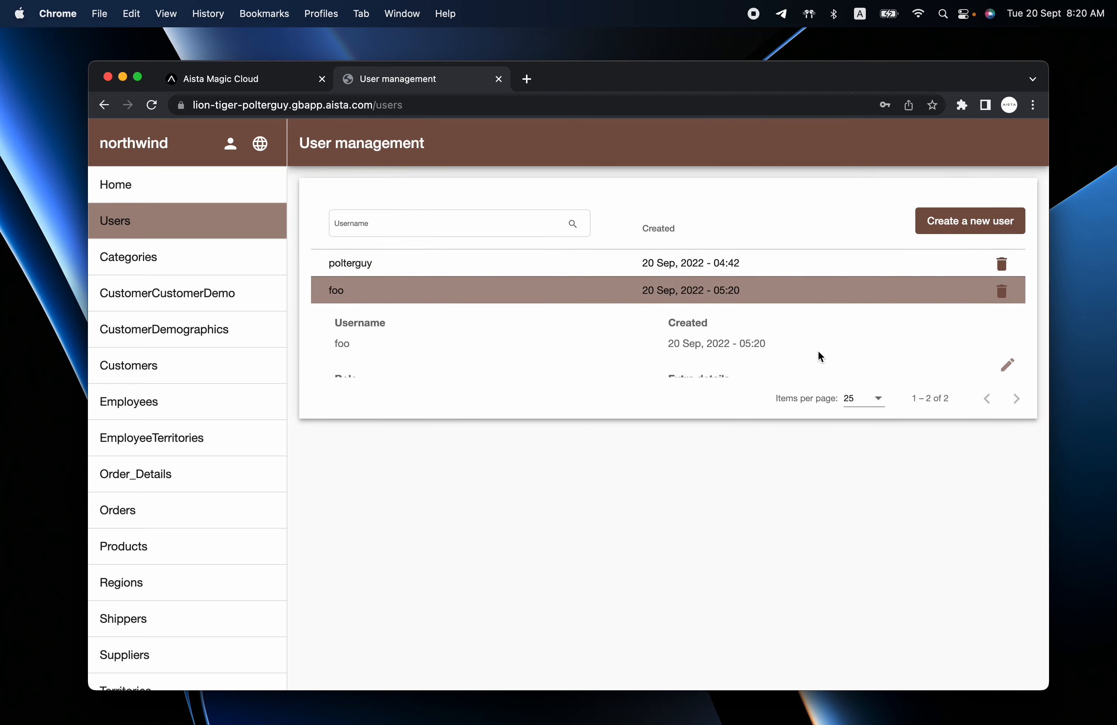
{"action": "left_click", "coordinate": [1007, 404]}
{"action": "left_click", "coordinate": [554, 394]}
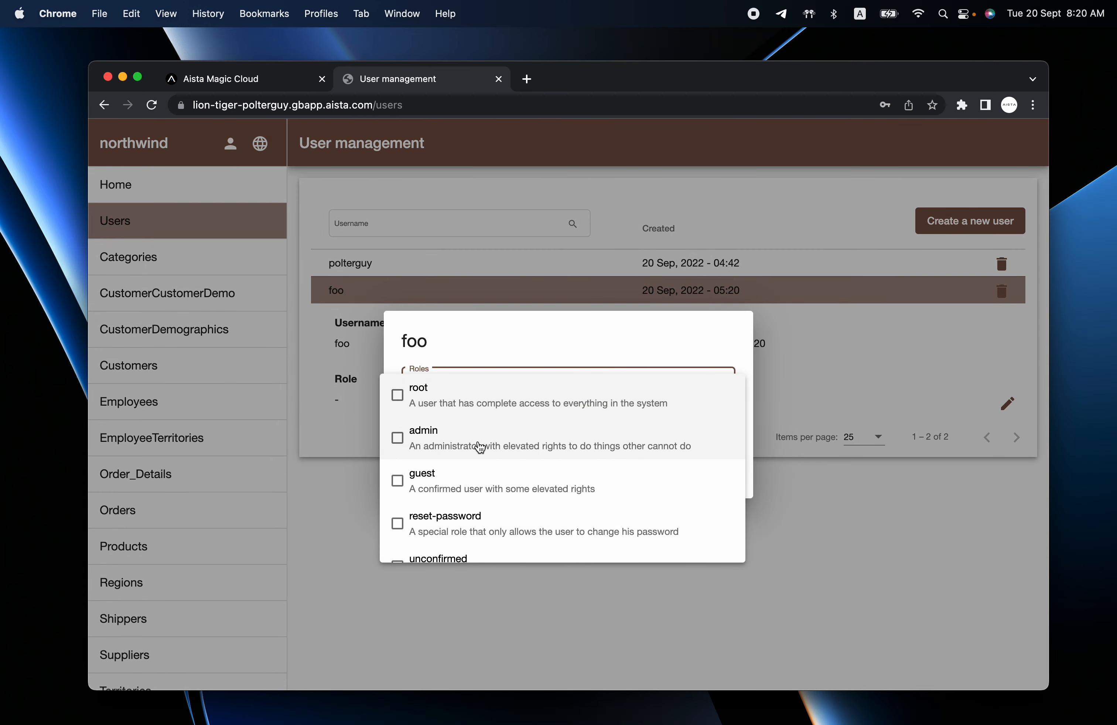
{"action": "left_click", "coordinate": [466, 440]}
{"action": "left_click", "coordinate": [462, 485]}
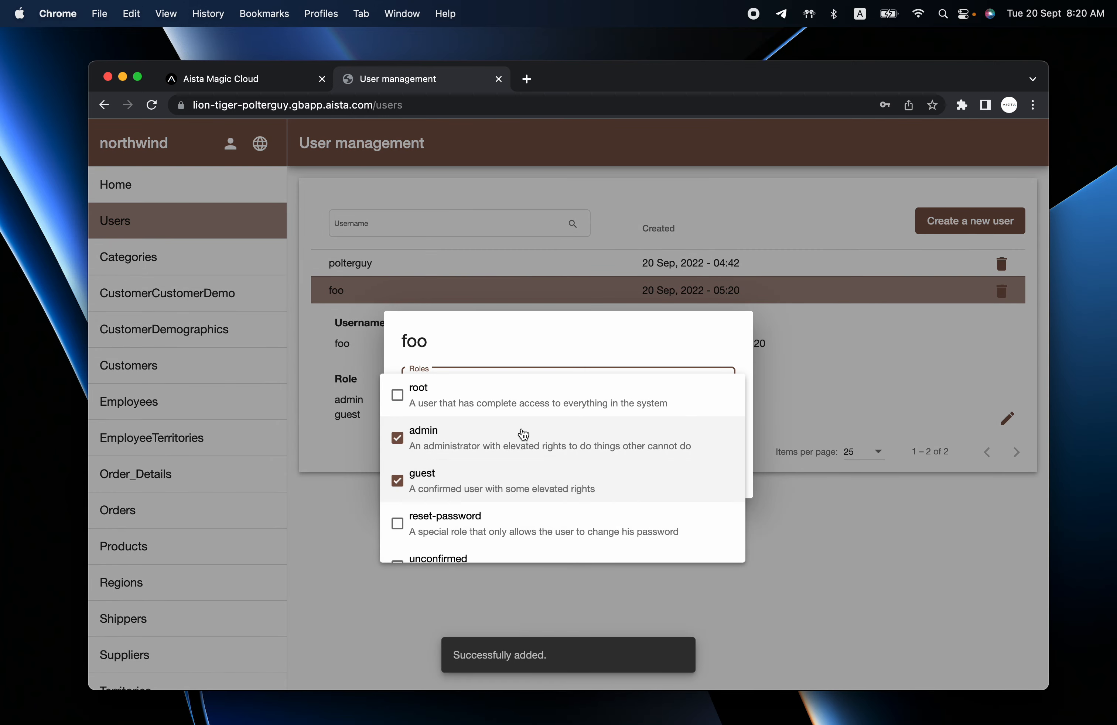
{"action": "left_click", "coordinate": [602, 342]}
{"action": "left_click", "coordinate": [709, 468]}
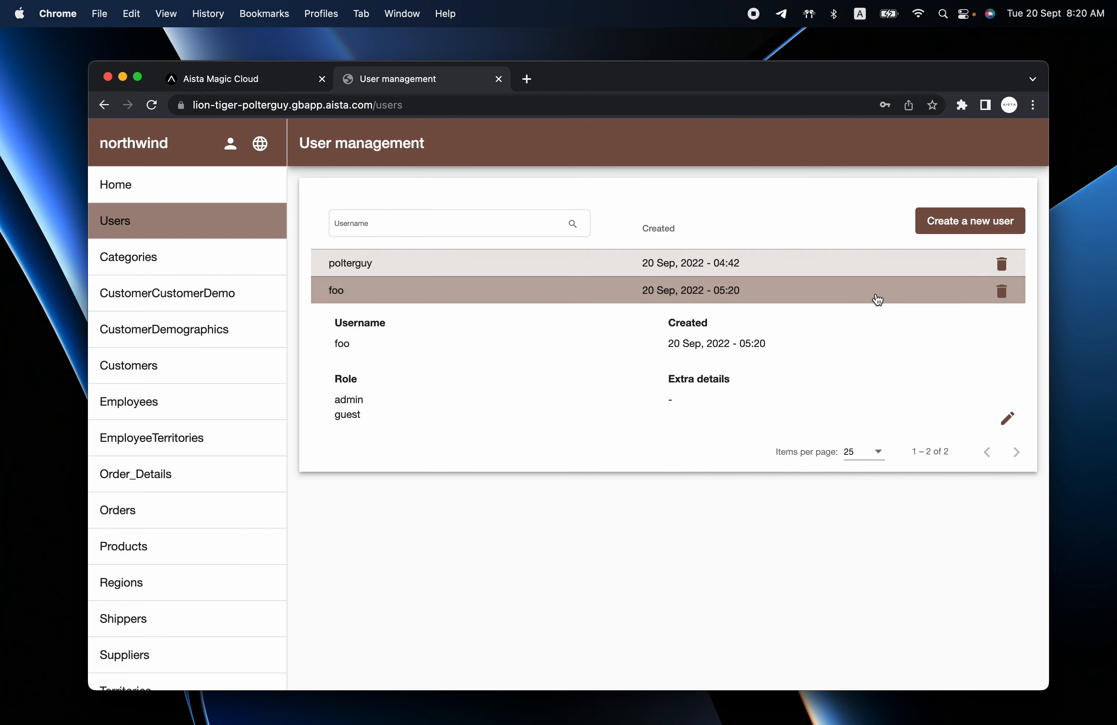
Delete the foo test user and go to the Categories table.
{"action": "left_click", "coordinate": [864, 296]}
{"action": "left_click", "coordinate": [1001, 290]}
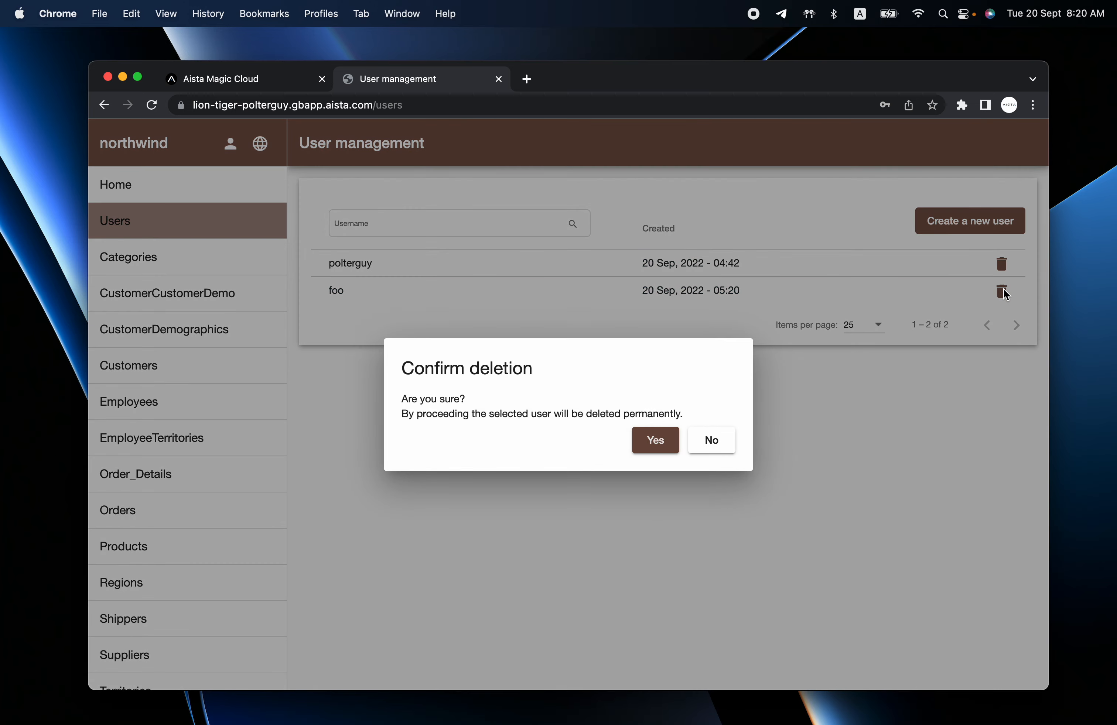
{"action": "left_click", "coordinate": [655, 441]}
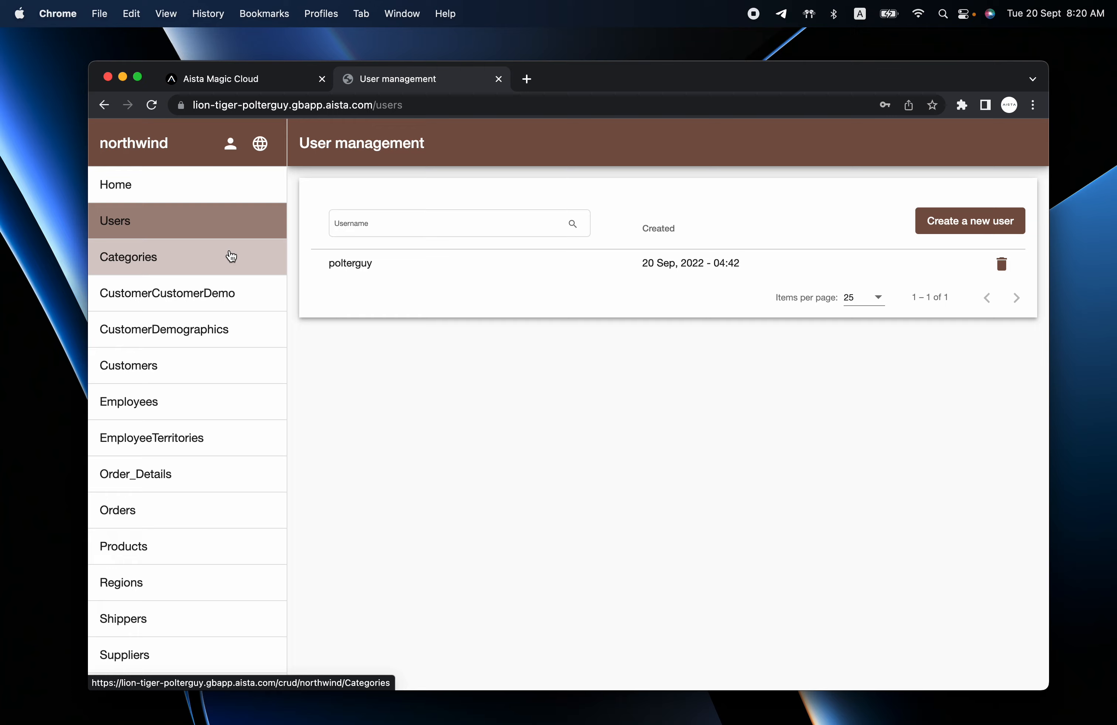
{"action": "left_click", "coordinate": [230, 256]}
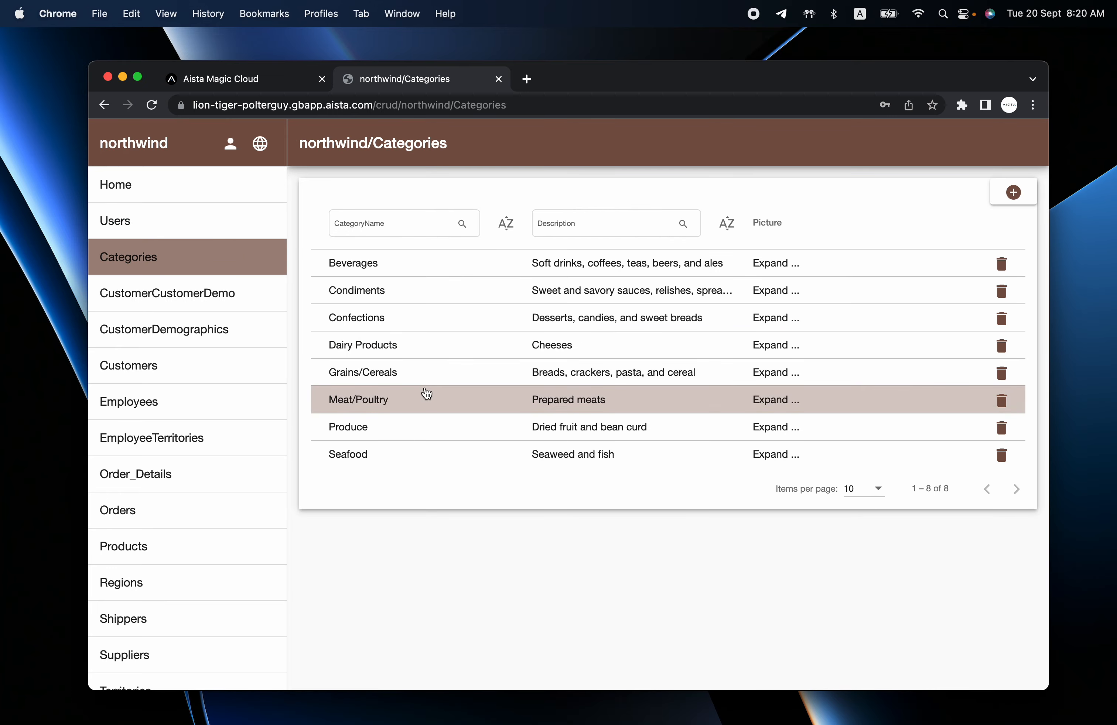
Expand the Beverages, Condiments, Confections and Dairy Products rows, finishing with Beverages expanded.
{"action": "left_click", "coordinate": [496, 269]}
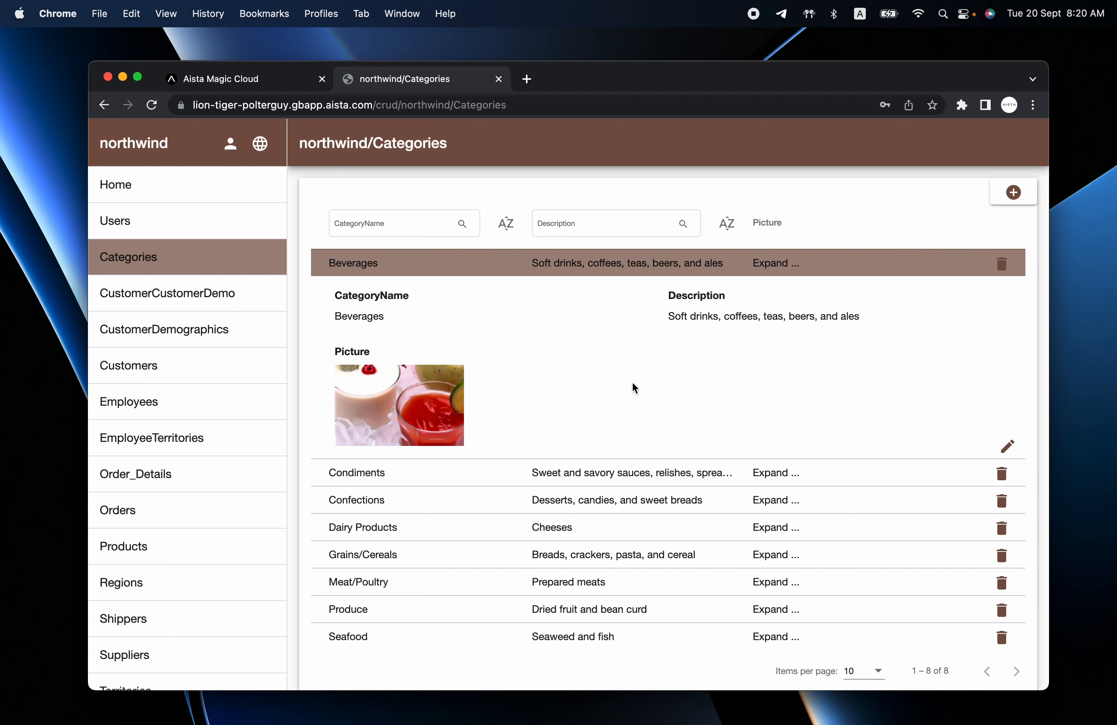
{"action": "left_click", "coordinate": [450, 473]}
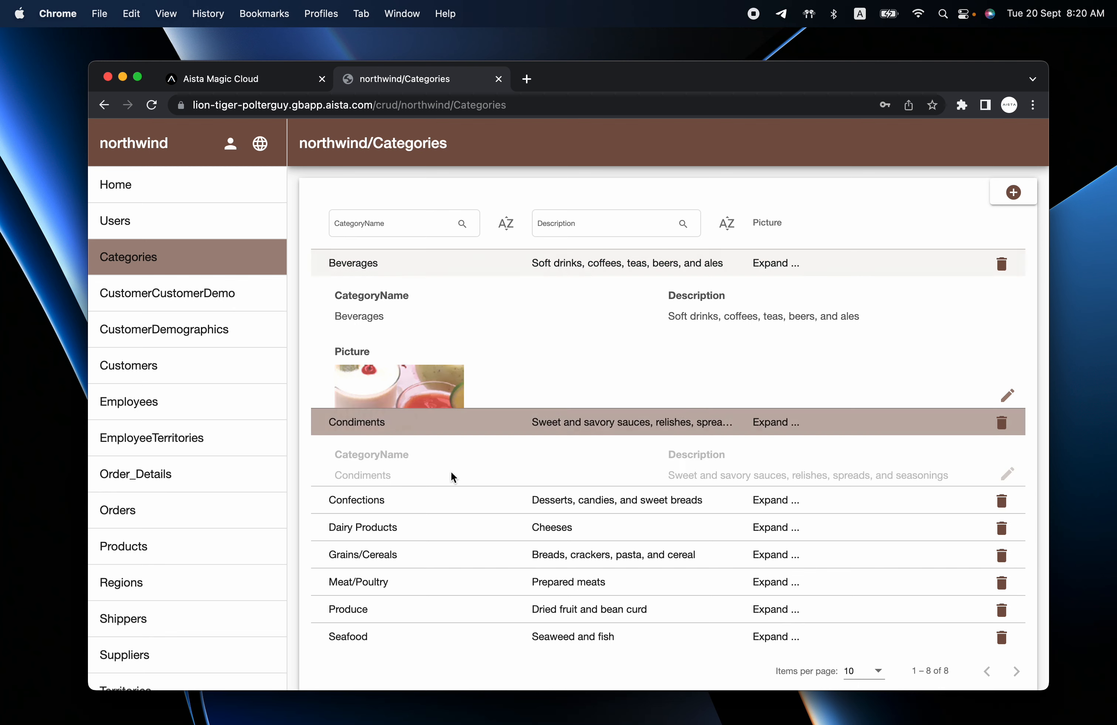
{"action": "left_click", "coordinate": [452, 504]}
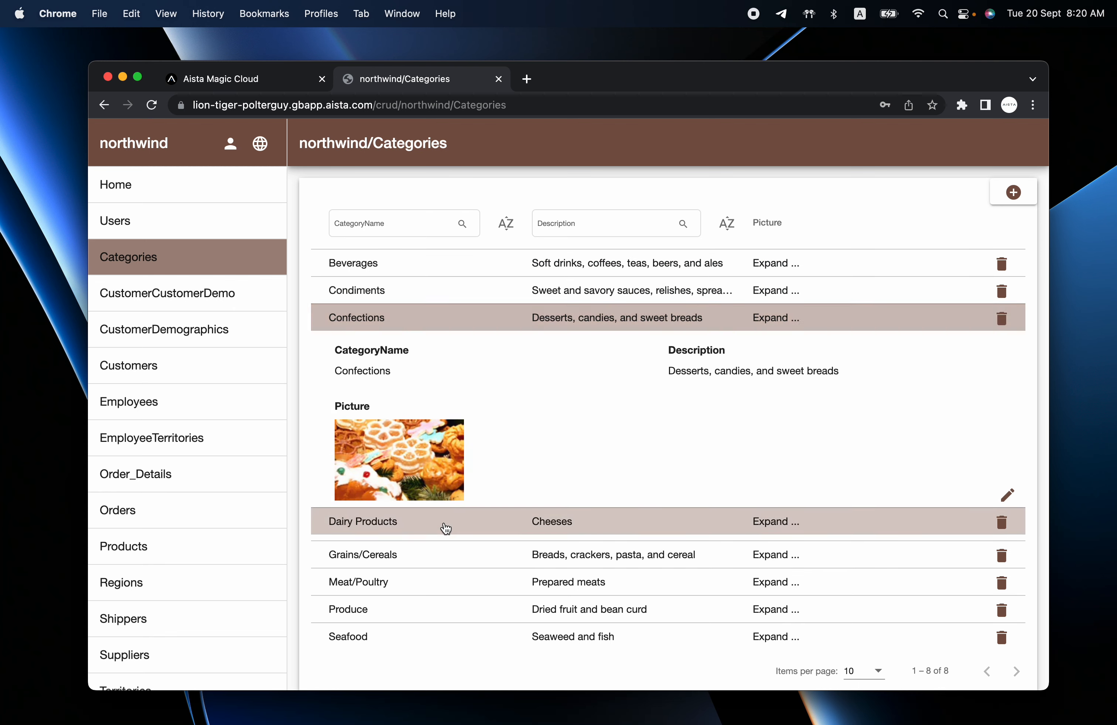
{"action": "left_click", "coordinate": [444, 527]}
{"action": "left_click", "coordinate": [434, 268]}
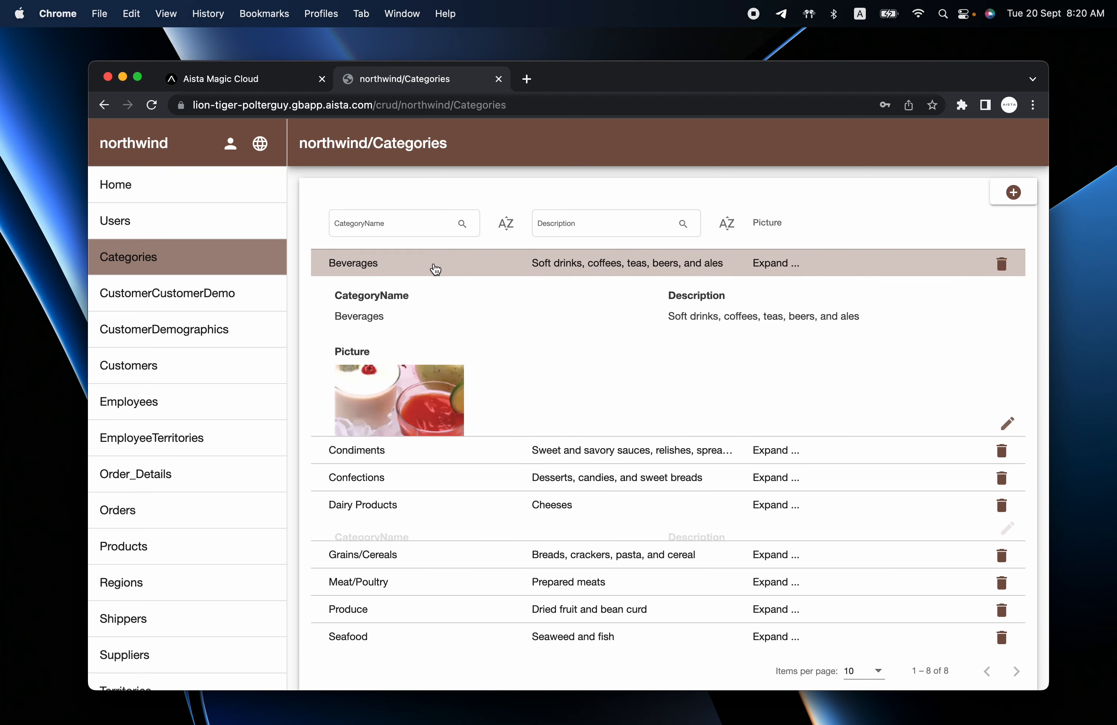
Remove the Beverages category's picture and save it.
{"action": "left_click", "coordinate": [1007, 445]}
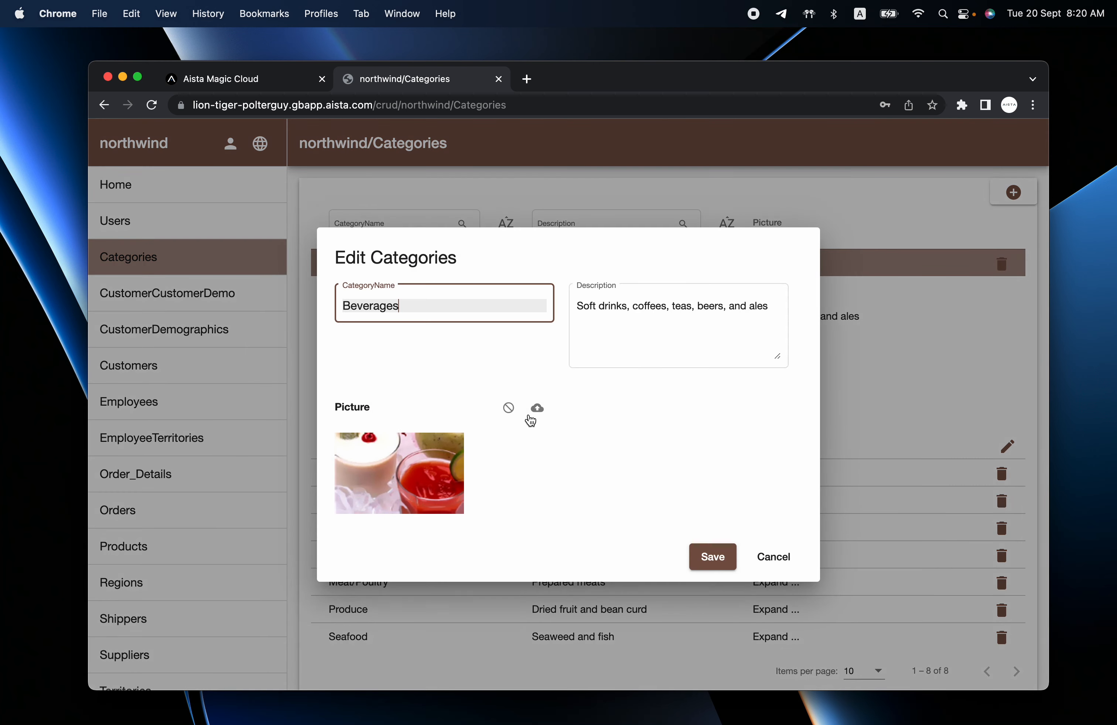
{"action": "left_click", "coordinate": [507, 407]}
{"action": "left_click", "coordinate": [664, 504]}
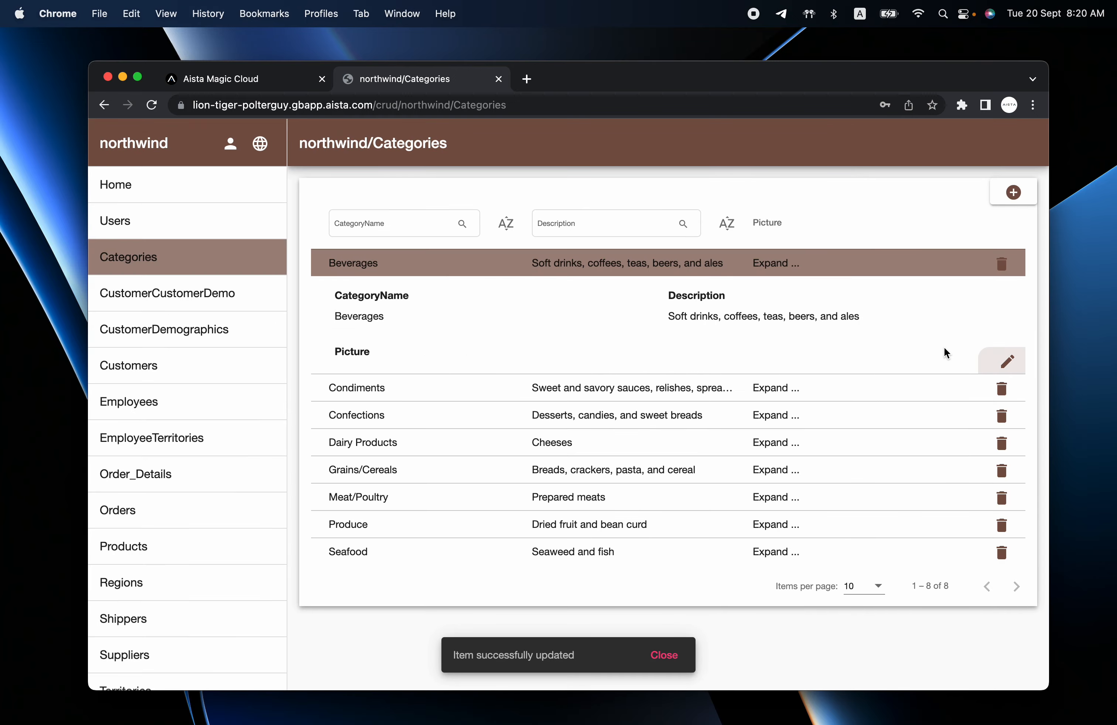
Upload a freshly captured region screenshot as the Beverages picture and save.
{"action": "left_click", "coordinate": [1006, 361]}
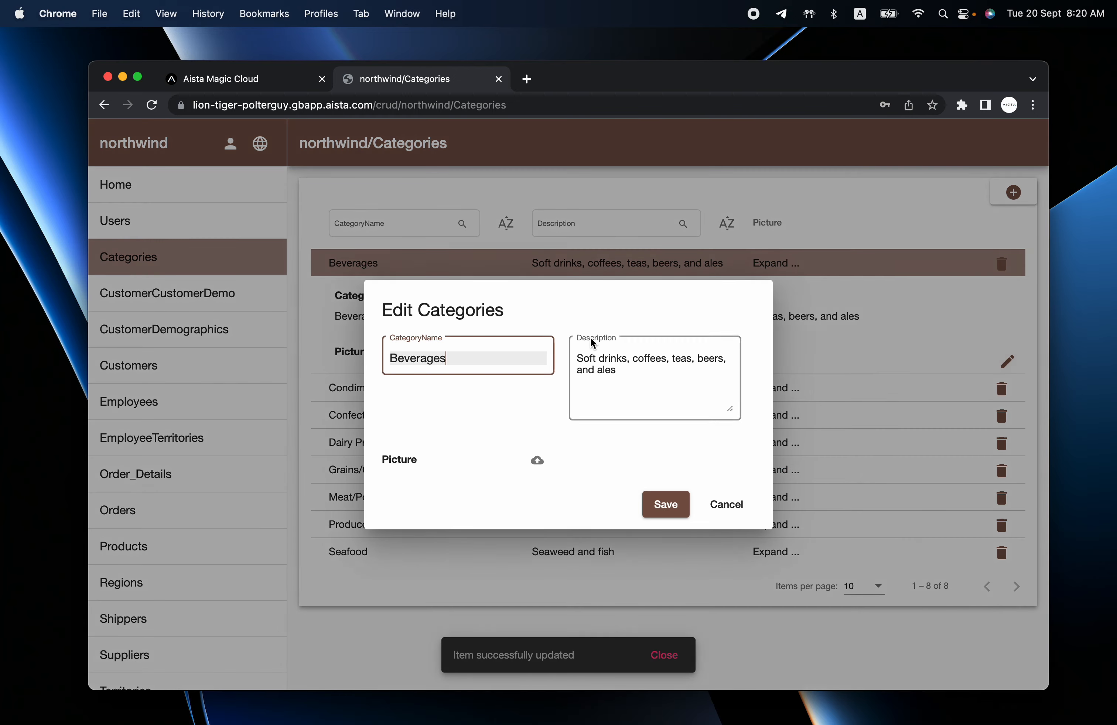
{"action": "left_click", "coordinate": [538, 460]}
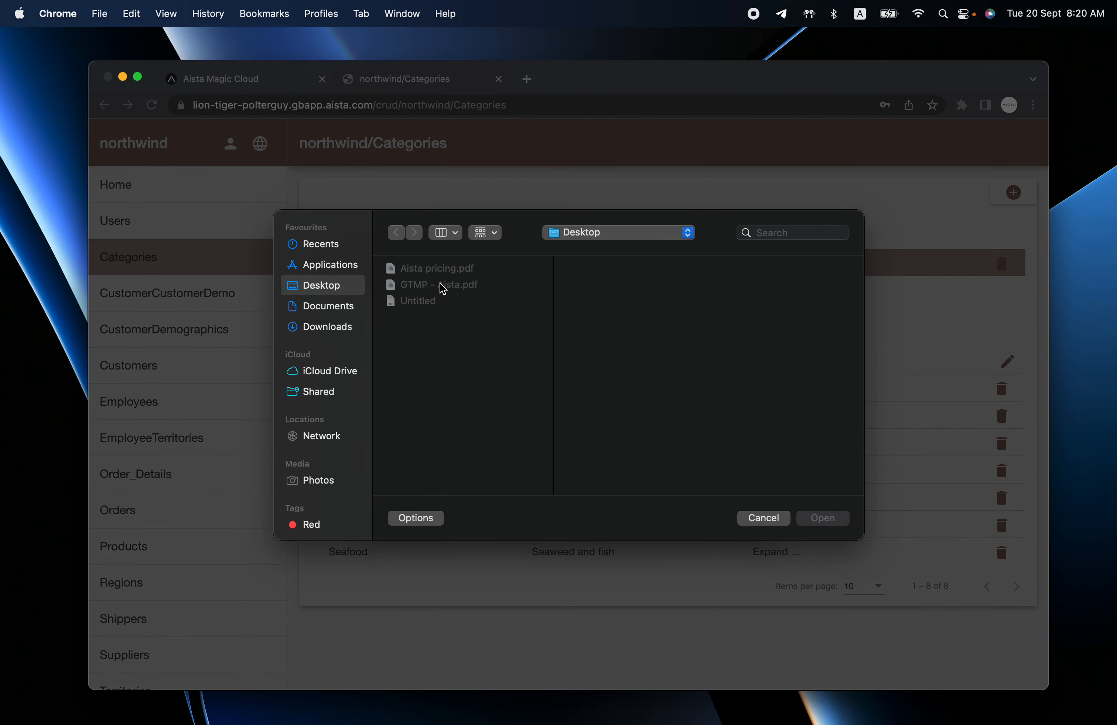
{"action": "key", "text": "super+shift+4"}
{"action": "left_click_drag", "start_coordinate": [253, 193], "coordinate": [864, 542]}
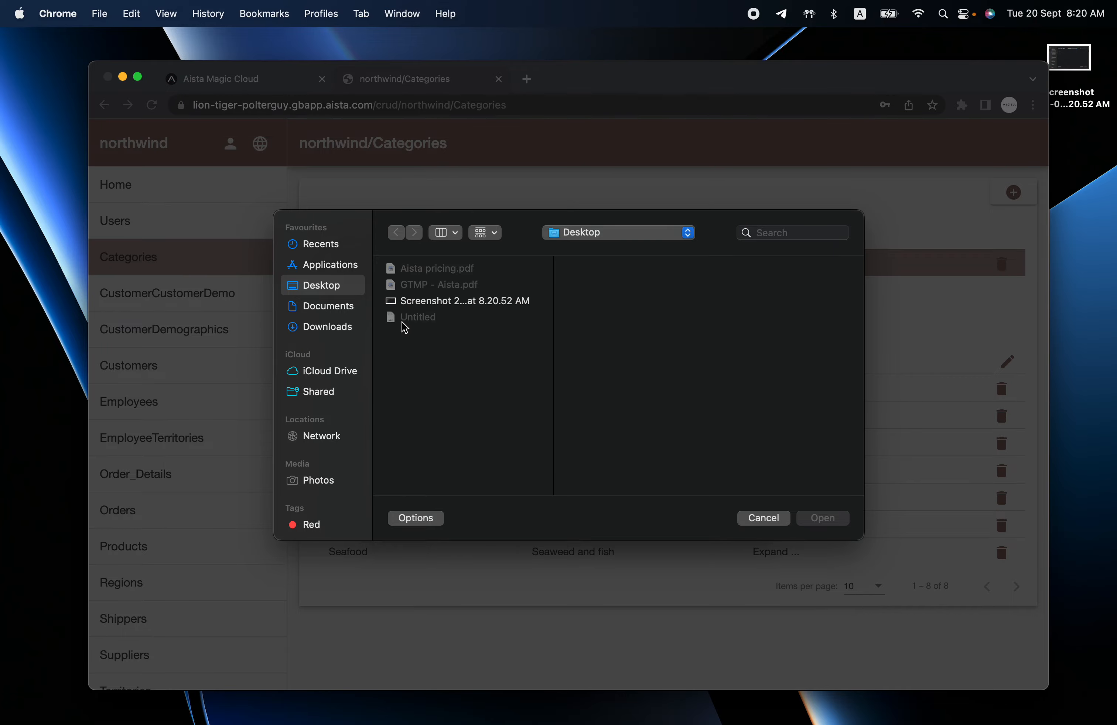
{"action": "left_click", "coordinate": [420, 301]}
{"action": "left_click", "coordinate": [817, 516]}
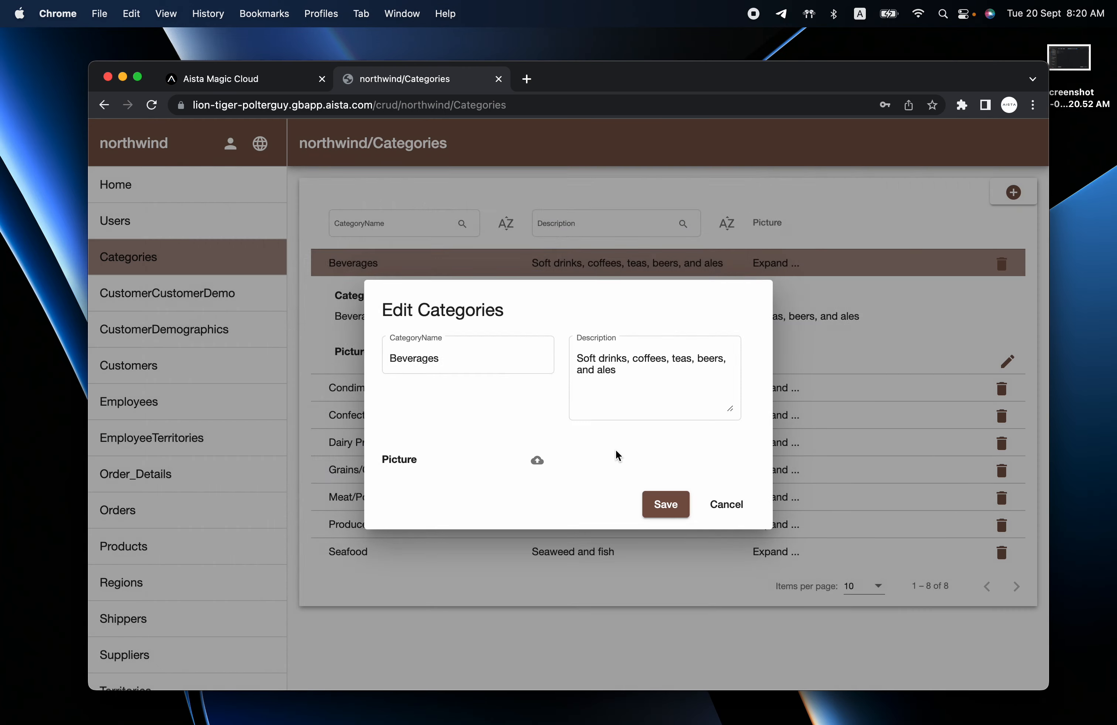
{"action": "left_click", "coordinate": [846, 618]}
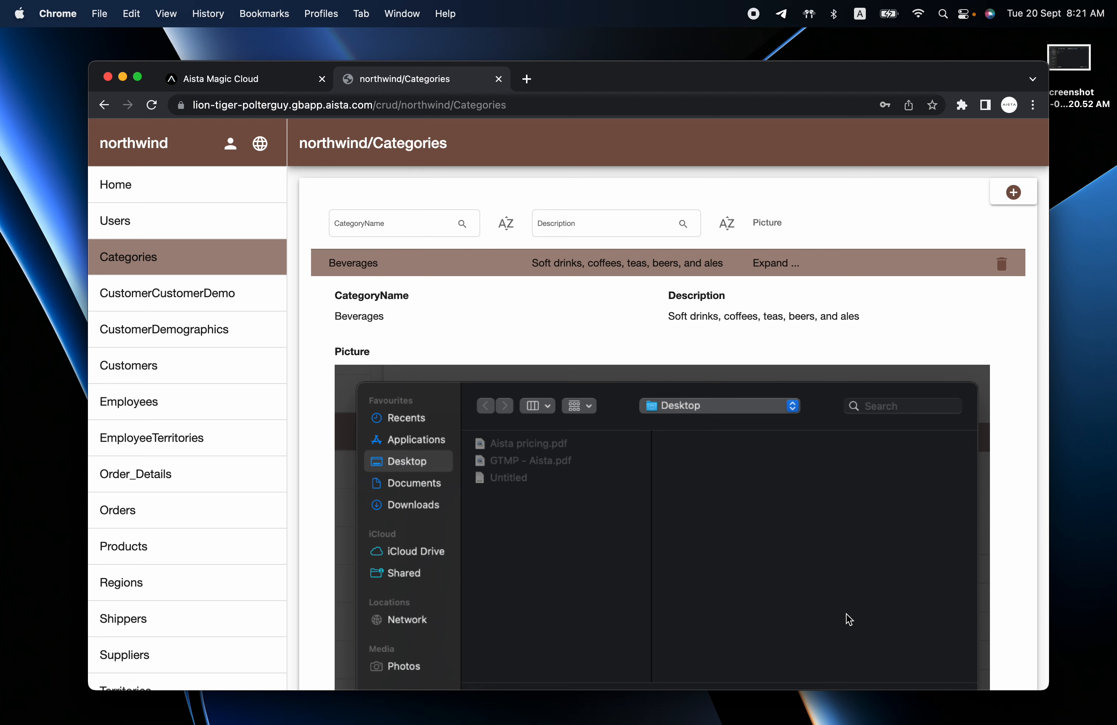
Collapse the Beverages details and expand the Condiments category.
{"action": "scroll", "coordinate": [845, 613], "scroll_direction": "down", "scroll_amount": 5}
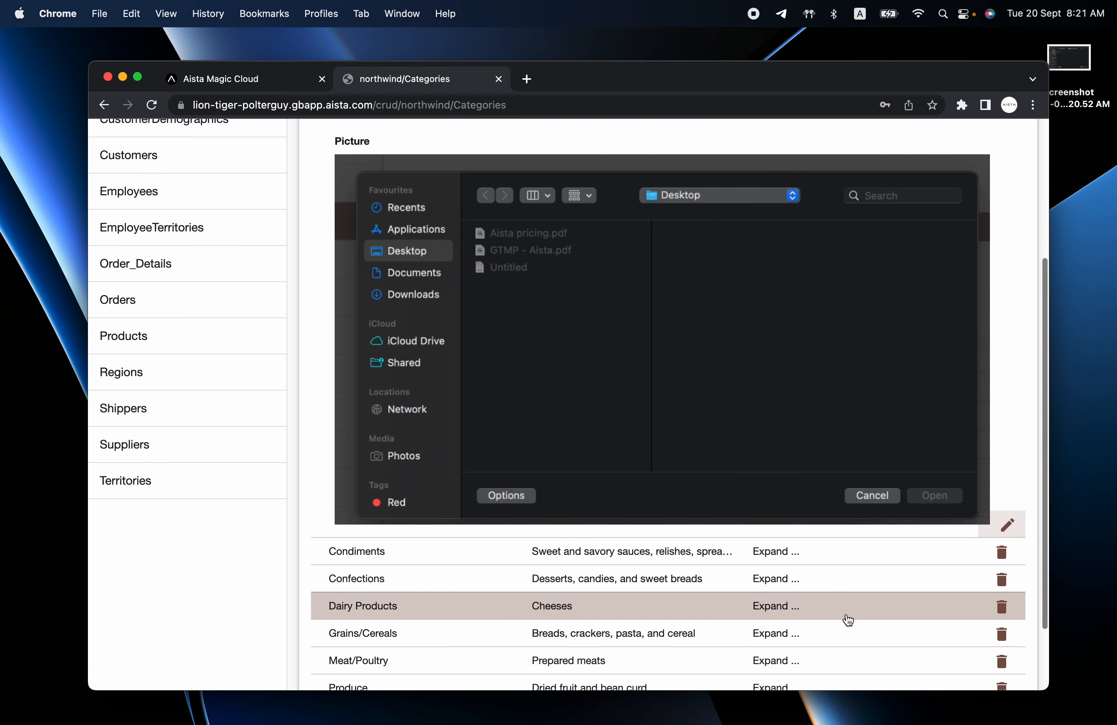
{"action": "scroll", "coordinate": [848, 620], "scroll_direction": "up", "scroll_amount": 5}
{"action": "left_click", "coordinate": [611, 268]}
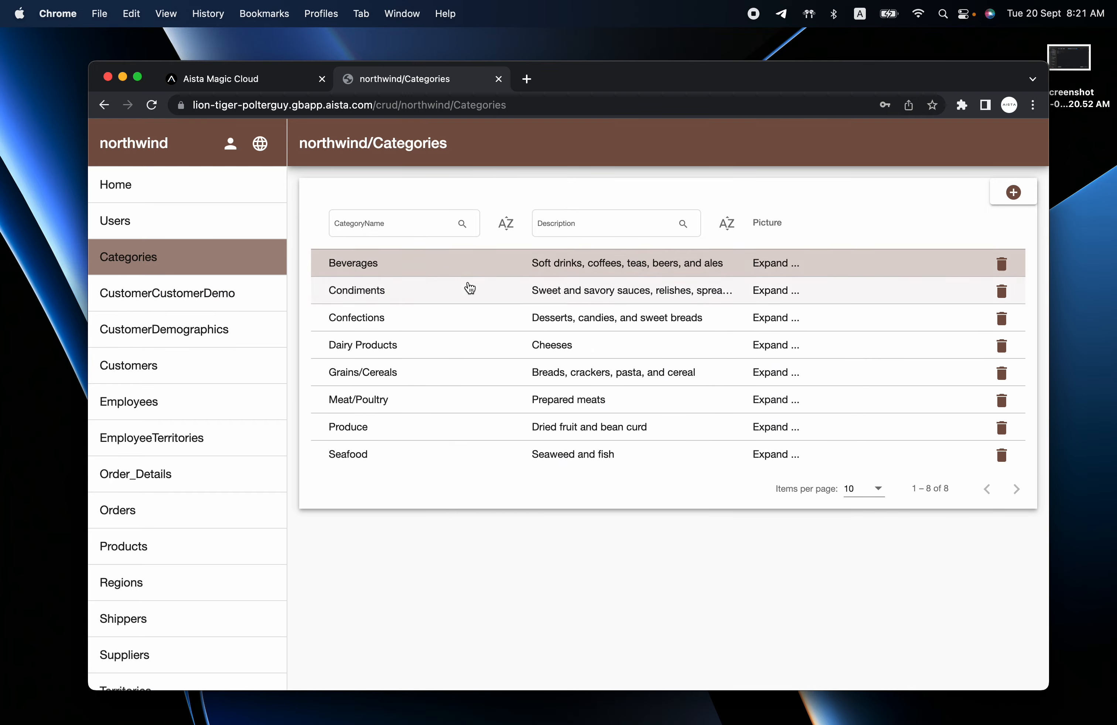
{"action": "left_click", "coordinate": [470, 288]}
Append lines 'sdfoh sdfouh sdfugh sdf' and 'sdfouh sdfuh sdf' to Condiments' description, save, and return to Magic Cloud.
{"action": "left_click", "coordinate": [1006, 473]}
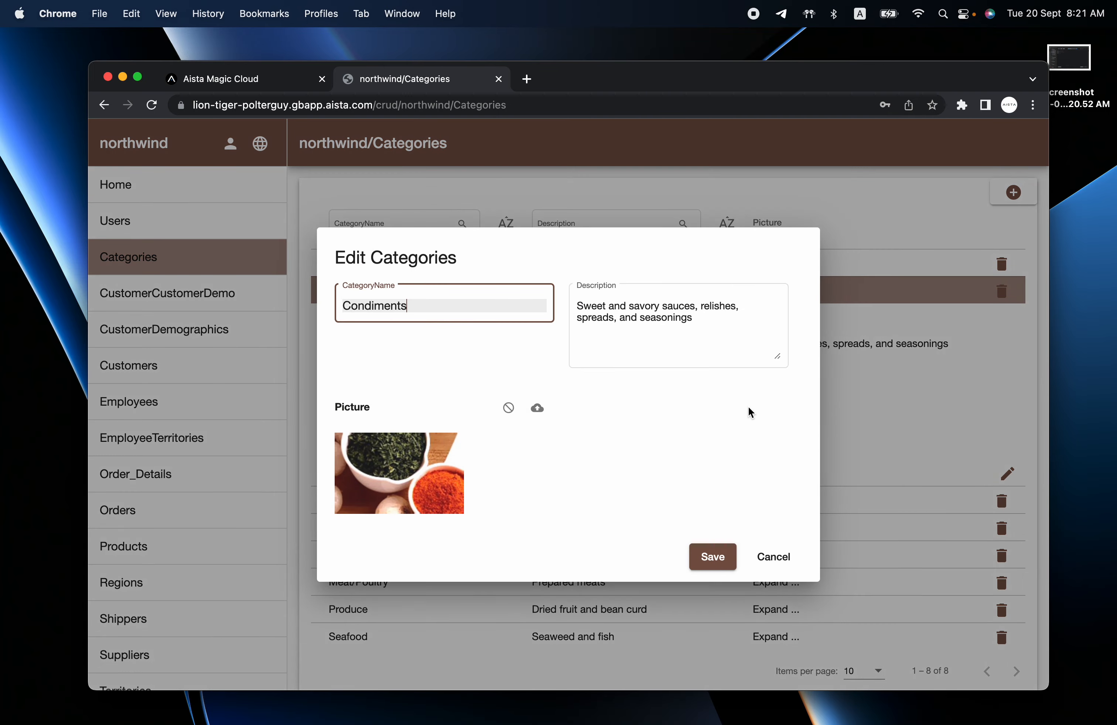
{"action": "left_click", "coordinate": [750, 332]}
{"action": "key", "text": "super+a"}
{"action": "left_click", "coordinate": [750, 342]}
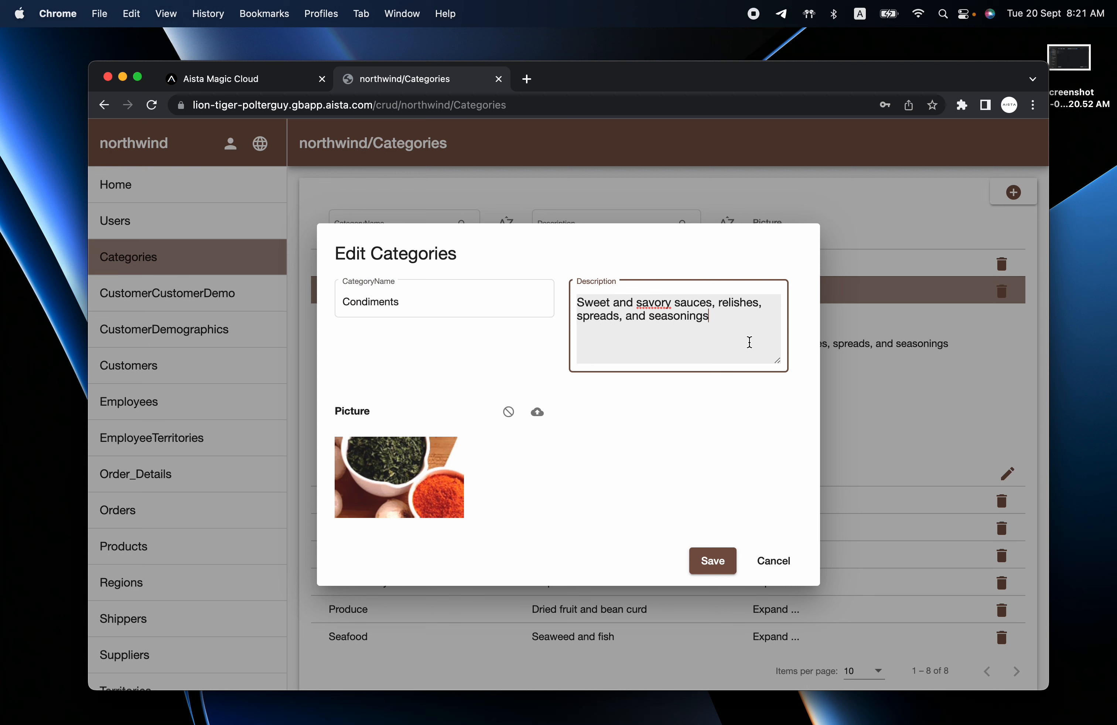
{"action": "key", "text": "Return"}
{"action": "key", "text": "Return"}
{"action": "type", "text": "sdfoh sdfouh sdfugh sdf"}
{"action": "key", "text": "Return"}
{"action": "key", "text": "Return"}
{"action": "type", "text": "sdfouh sdfuh"}
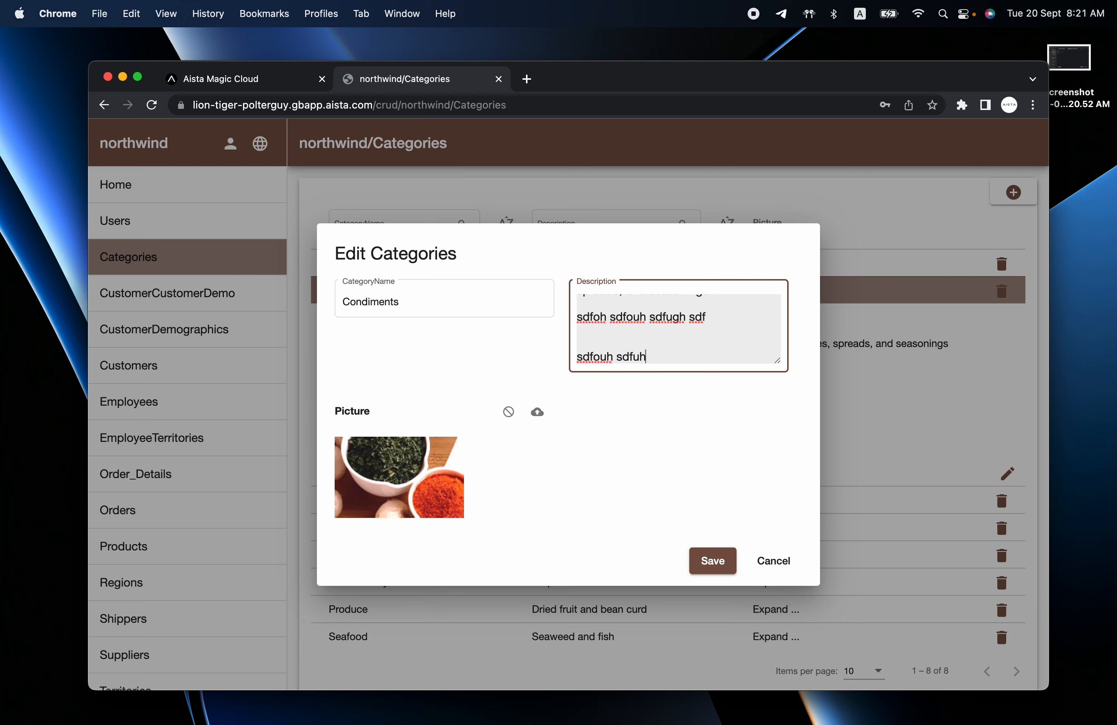
{"action": "type", "text": " sdf"}
{"action": "left_click", "coordinate": [447, 309]}
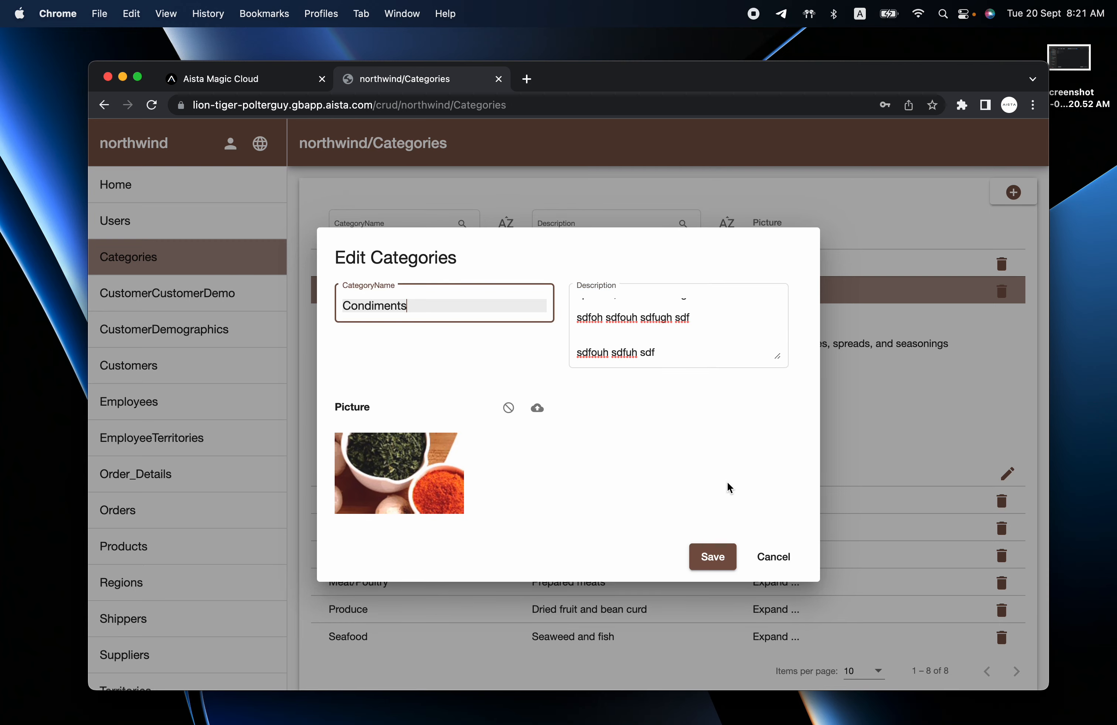
{"action": "left_click", "coordinate": [713, 558]}
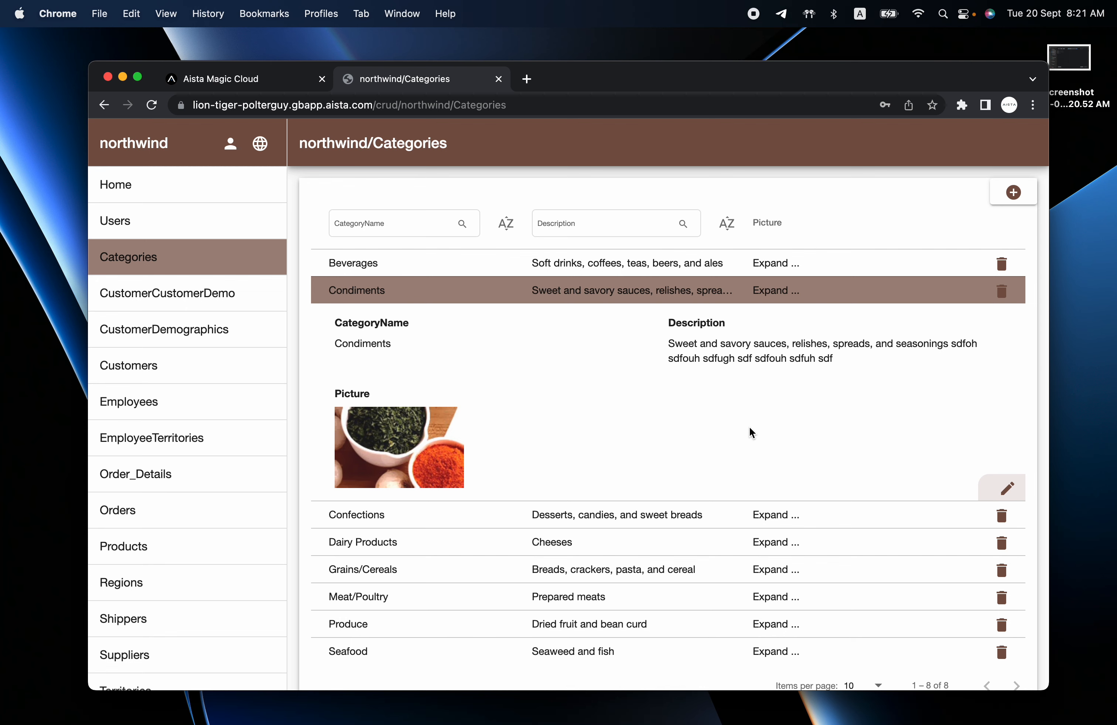
{"action": "left_click", "coordinate": [237, 83]}
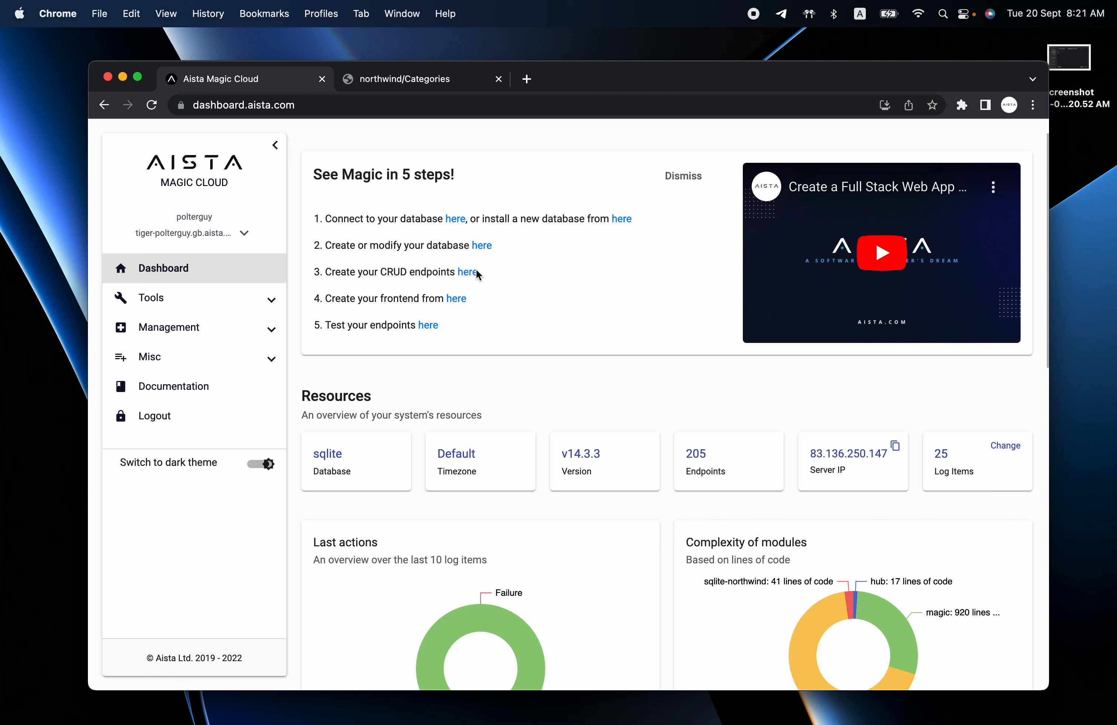
In the CRUD generator, select the northwind database and its Categories table.
{"action": "left_click", "coordinate": [185, 301]}
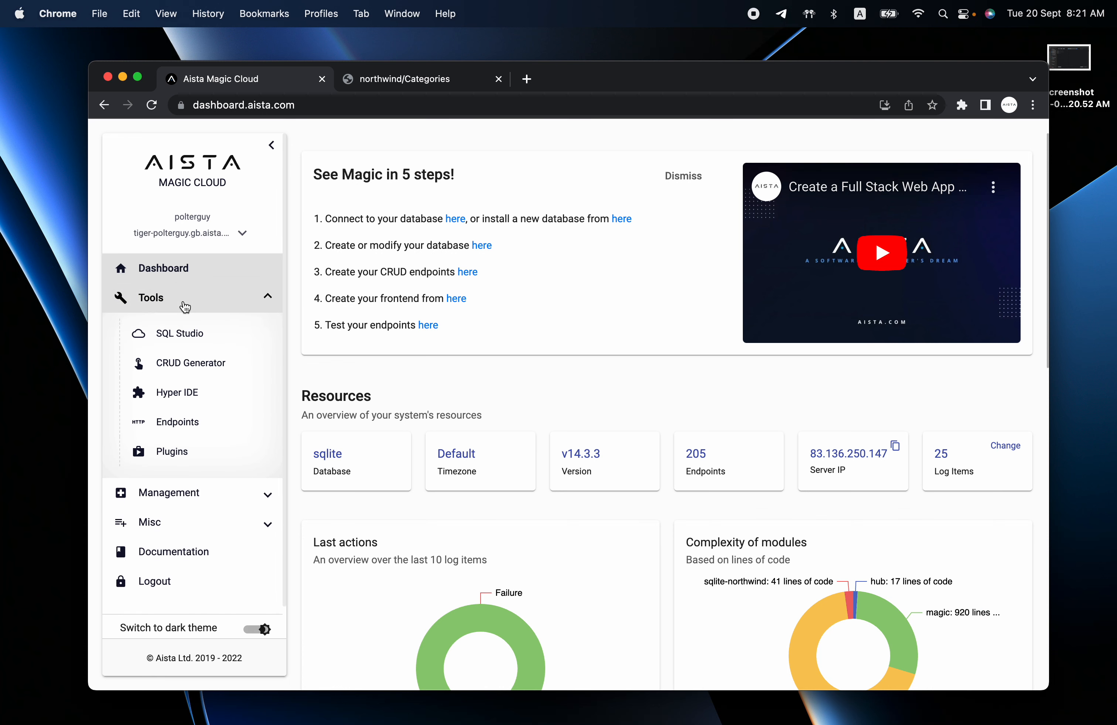
{"action": "left_click", "coordinate": [187, 360]}
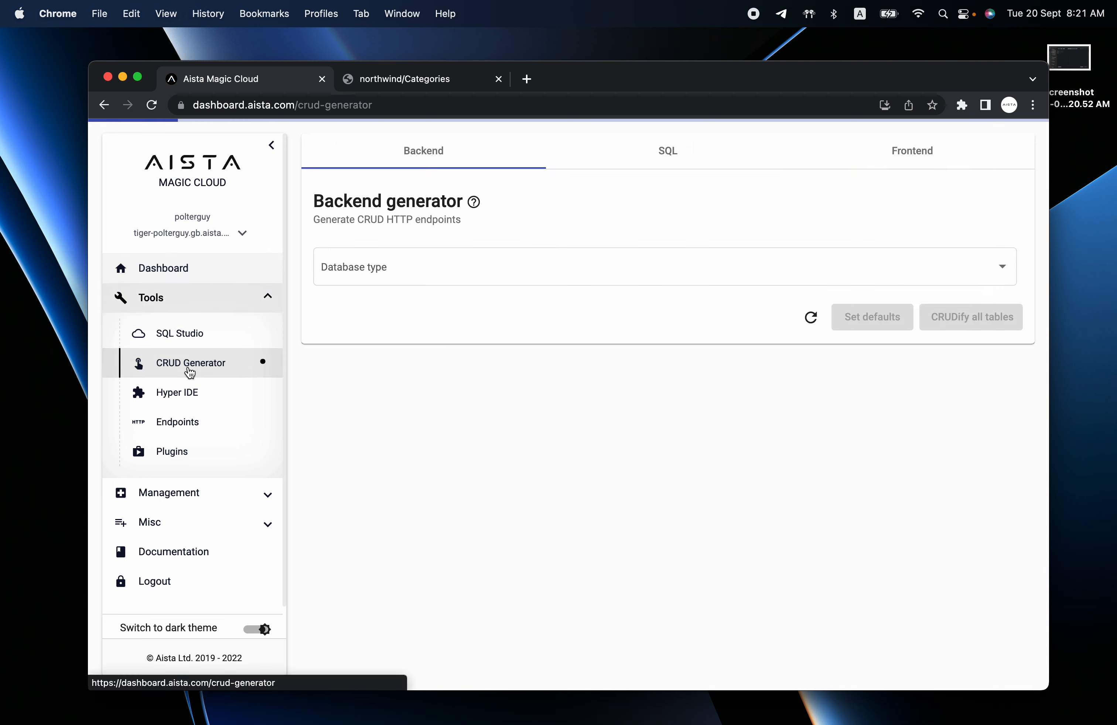
{"action": "left_click", "coordinate": [842, 279]}
{"action": "left_click", "coordinate": [829, 302]}
{"action": "left_click", "coordinate": [907, 277]}
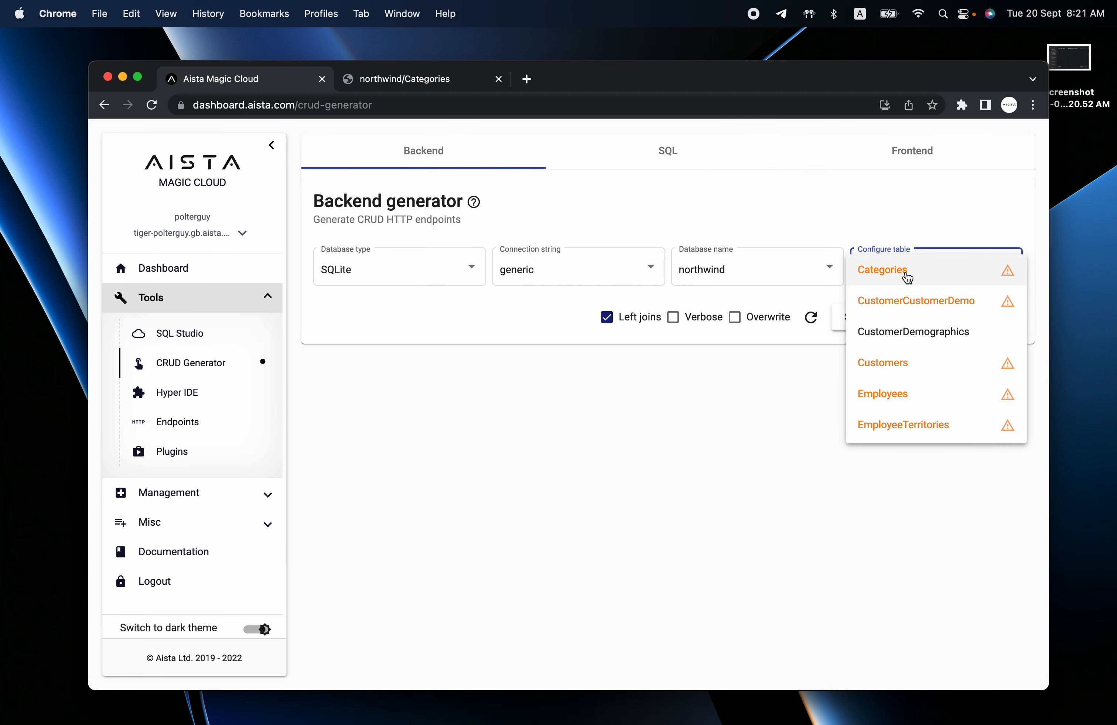
{"action": "left_click", "coordinate": [882, 269]}
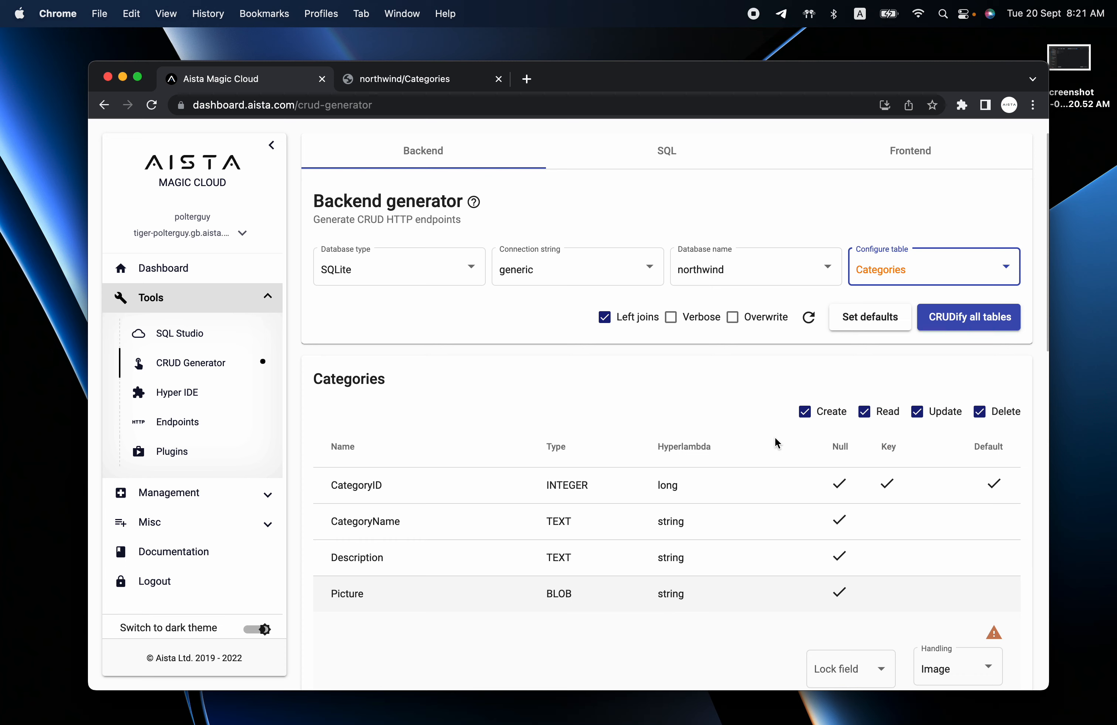
Set the Description column's handling to Long text.
{"action": "scroll", "coordinate": [776, 441], "scroll_direction": "down", "scroll_amount": 5}
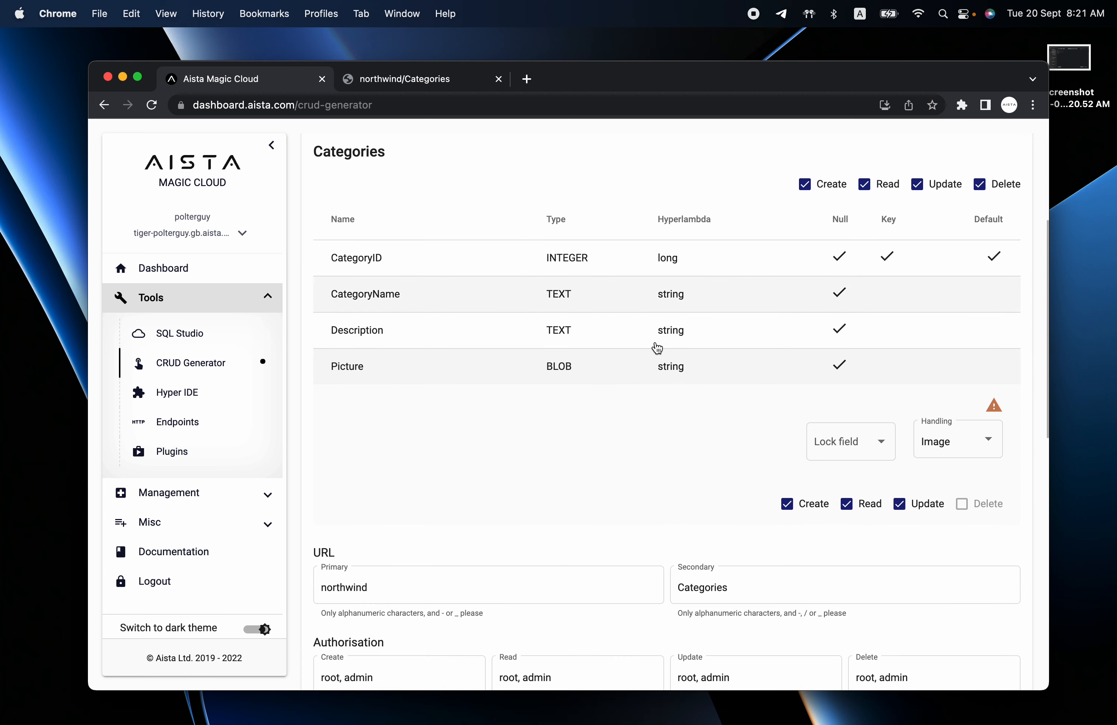
{"action": "scroll", "coordinate": [693, 438], "scroll_direction": "up", "scroll_amount": 5}
{"action": "scroll", "coordinate": [727, 546], "scroll_direction": "down", "scroll_amount": 2}
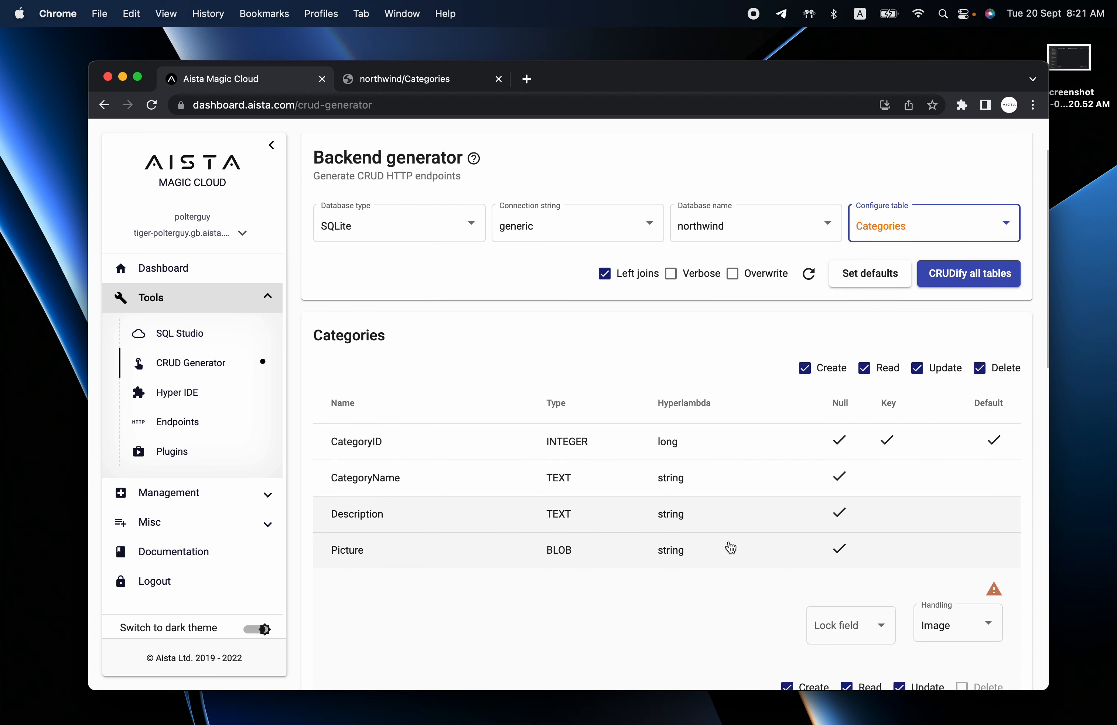
{"action": "left_click", "coordinate": [723, 495]}
{"action": "scroll", "coordinate": [723, 494], "scroll_direction": "down", "scroll_amount": 4}
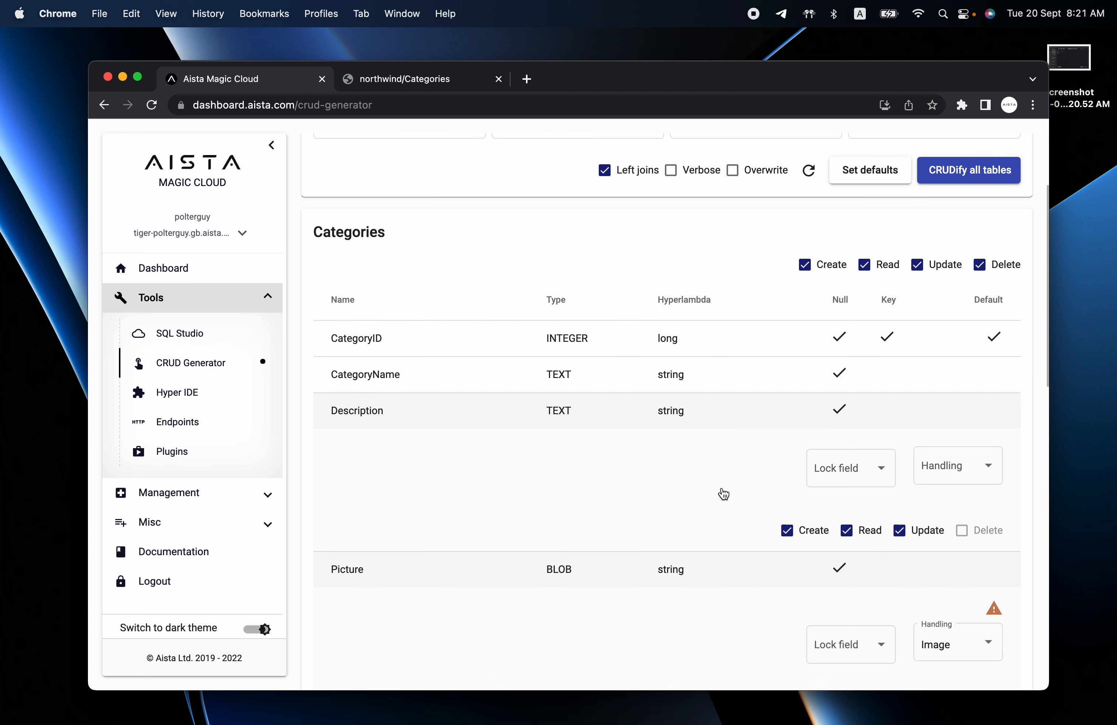
{"action": "left_click", "coordinate": [939, 431]}
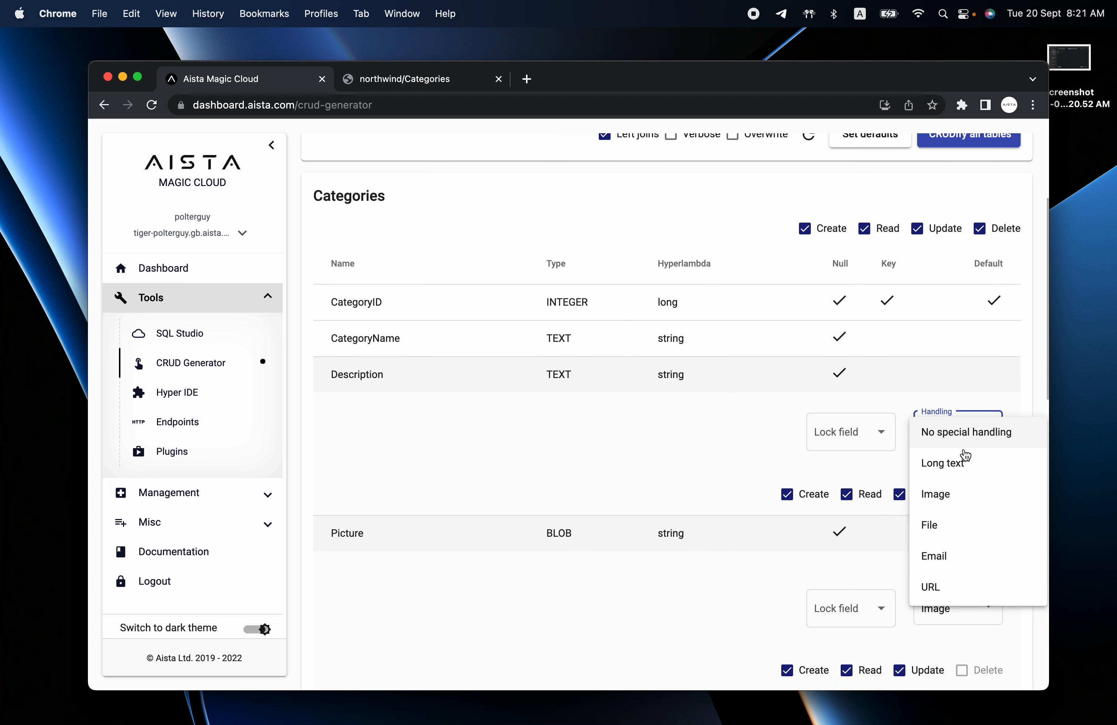
{"action": "scroll", "coordinate": [952, 507], "scroll_direction": "down", "scroll_amount": 2}
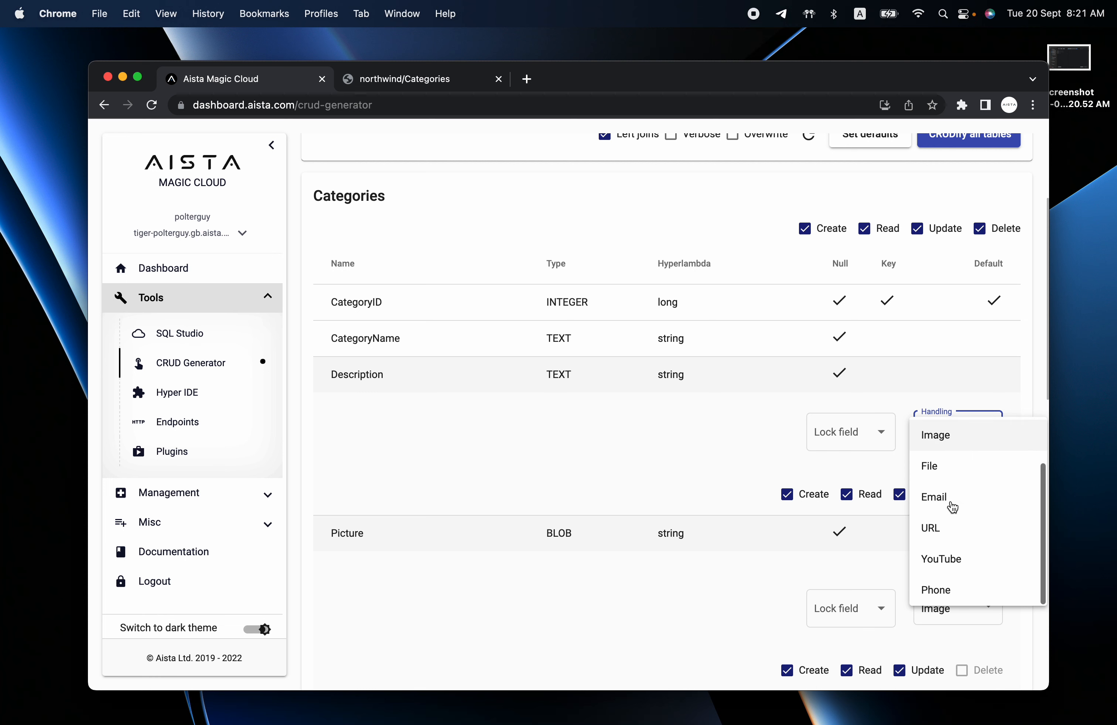
{"action": "scroll", "coordinate": [952, 507], "scroll_direction": "up", "scroll_amount": 2}
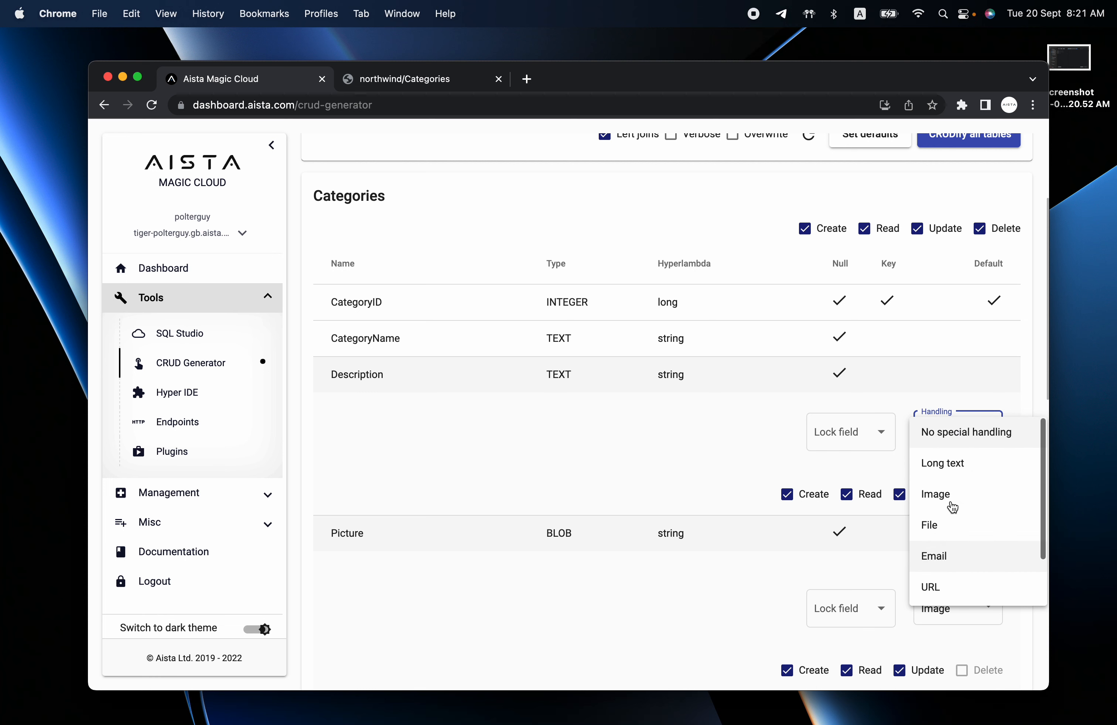
{"action": "left_click", "coordinate": [953, 477]}
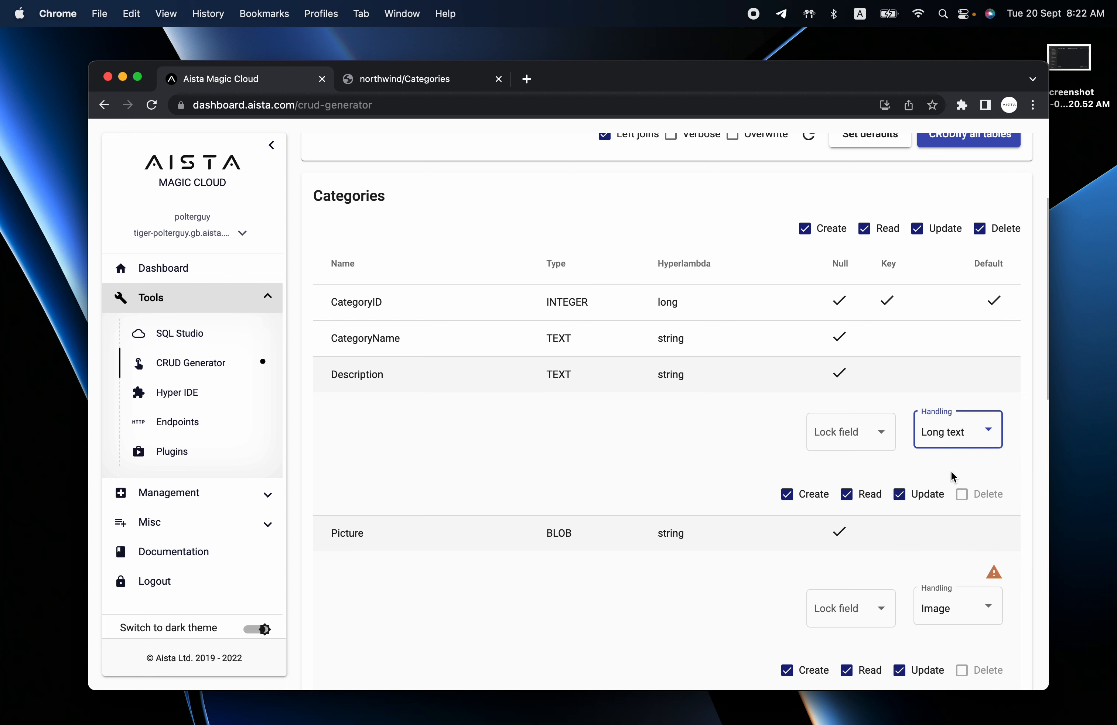
{"action": "scroll", "coordinate": [952, 477], "scroll_direction": "up", "scroll_amount": 2}
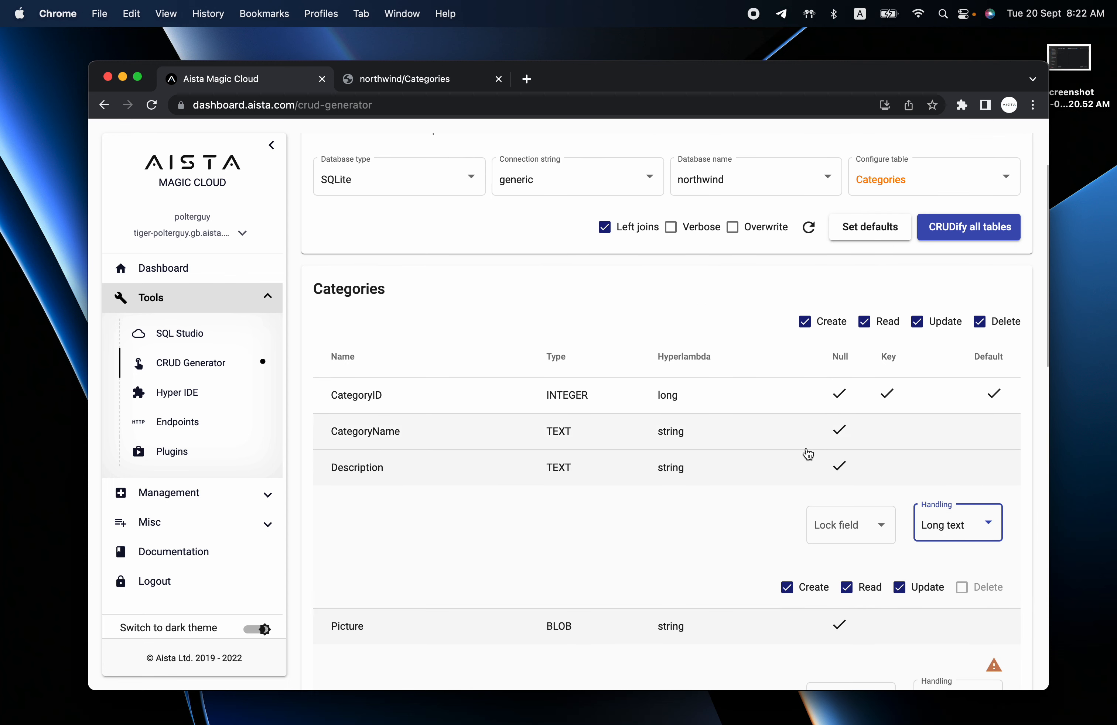
{"action": "left_click", "coordinate": [407, 81]}
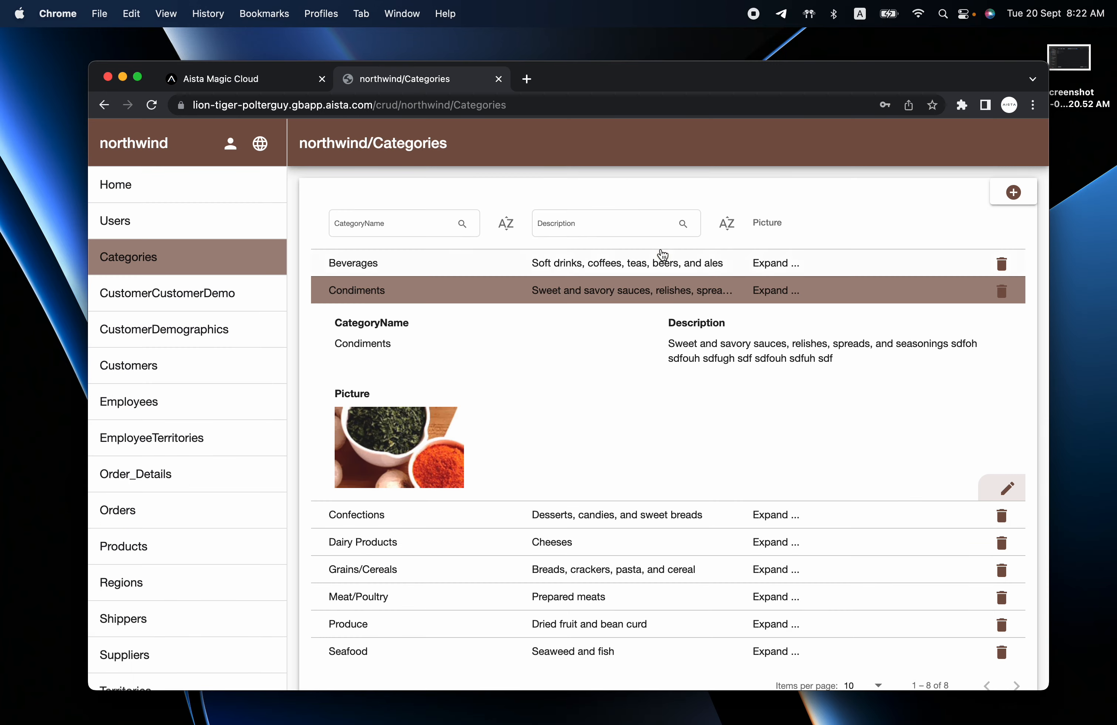
{"action": "left_click", "coordinate": [1008, 489]}
{"action": "left_click", "coordinate": [722, 353]}
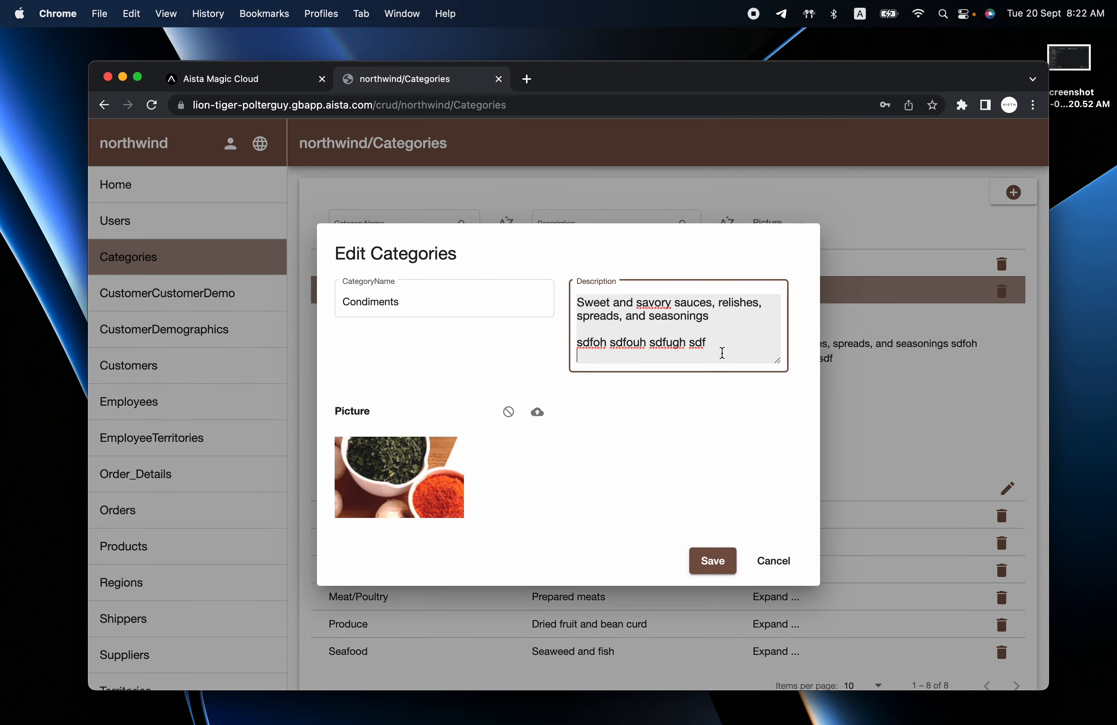
{"action": "left_click", "coordinate": [246, 86]}
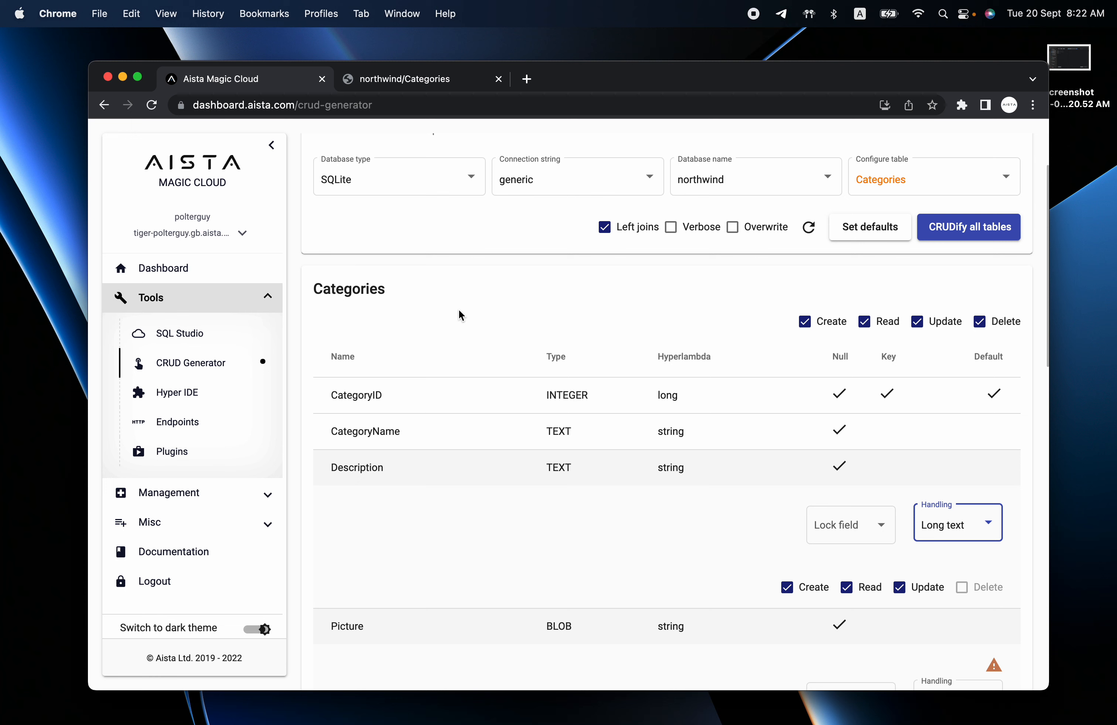
Switch Description handling to Email, then cancel the Condiments edit form in the northwind app.
{"action": "left_click", "coordinate": [682, 532]}
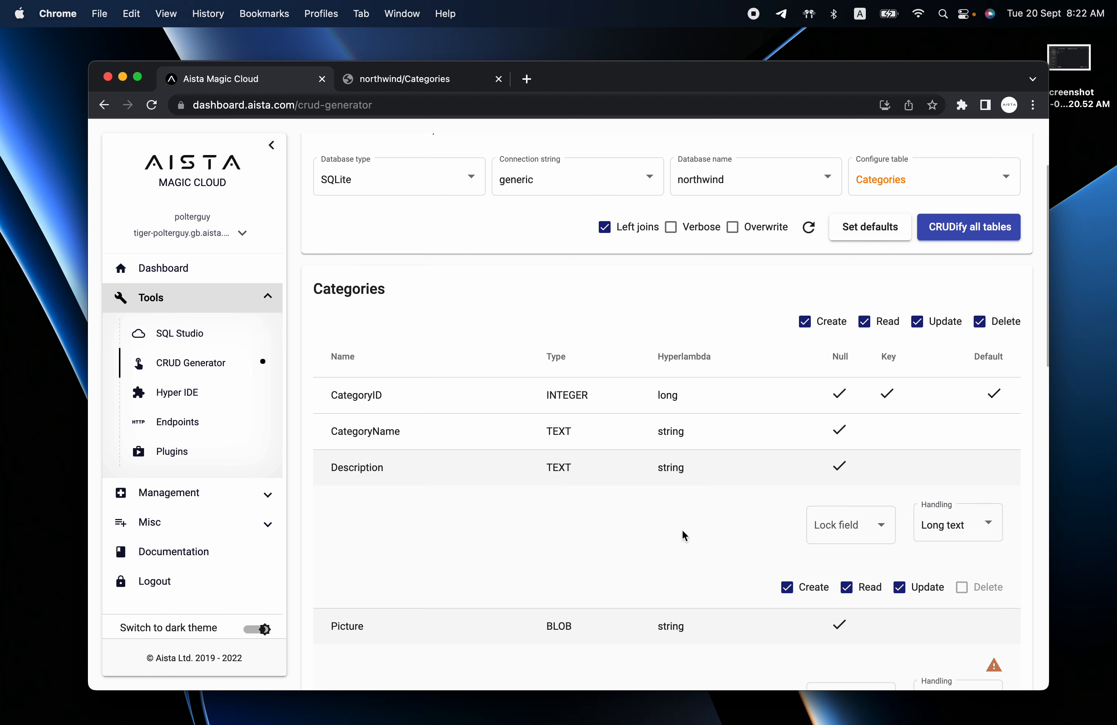
{"action": "left_click", "coordinate": [983, 540]}
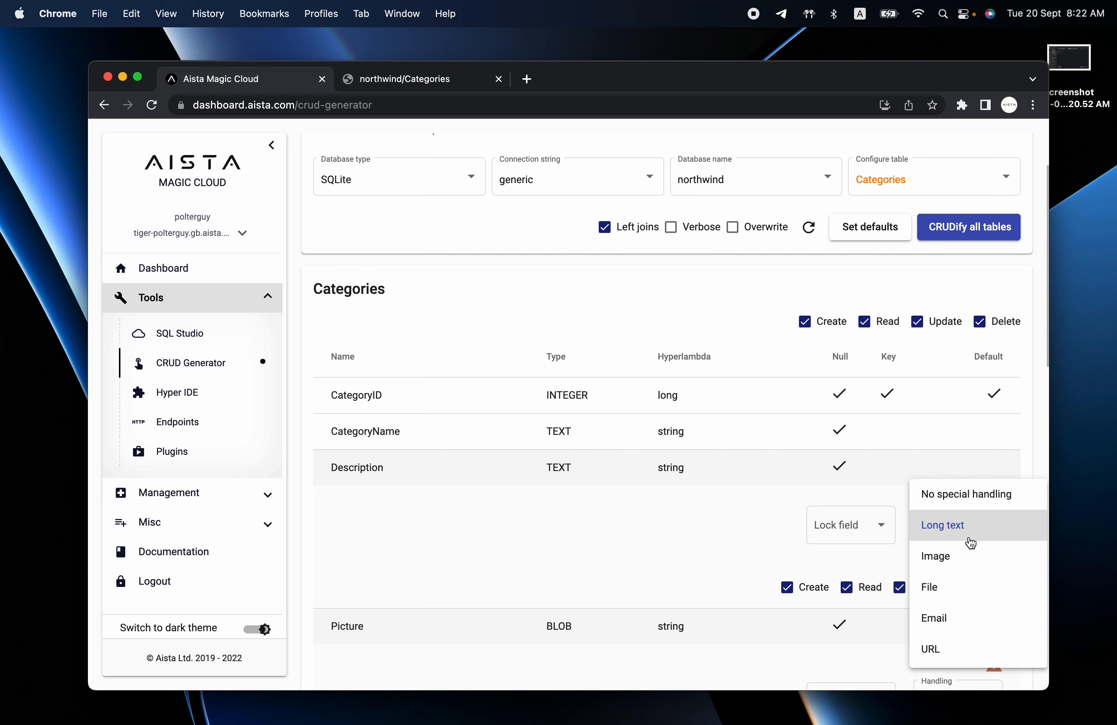
{"action": "left_click", "coordinate": [403, 78]}
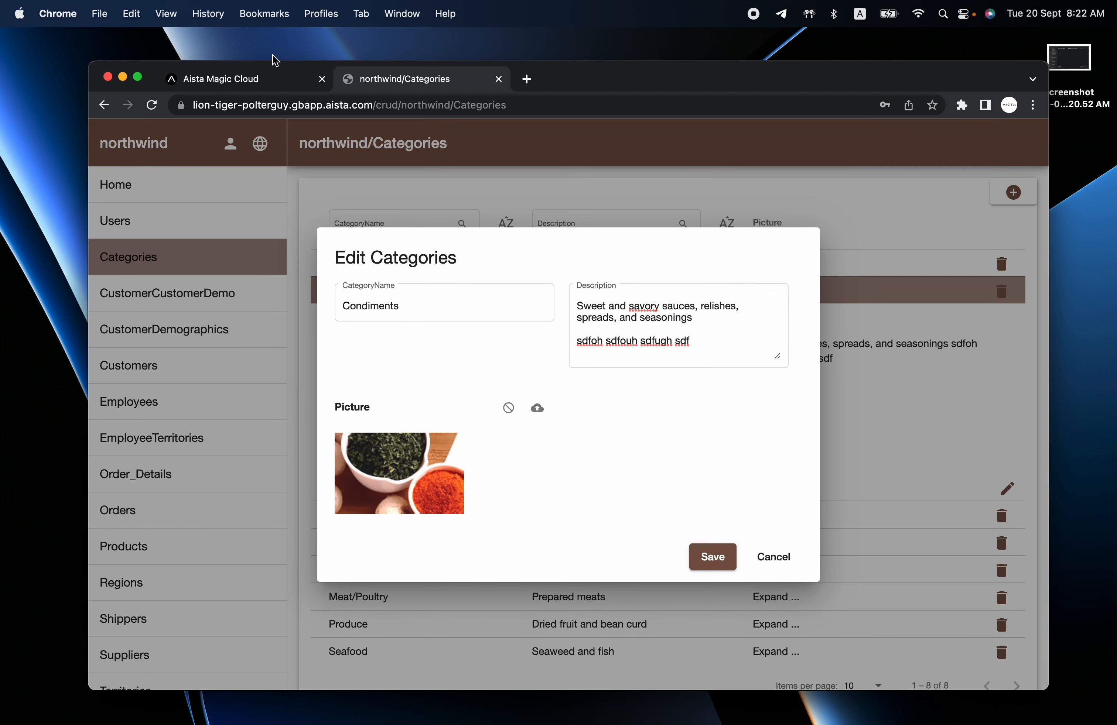
{"action": "left_click", "coordinate": [263, 75]}
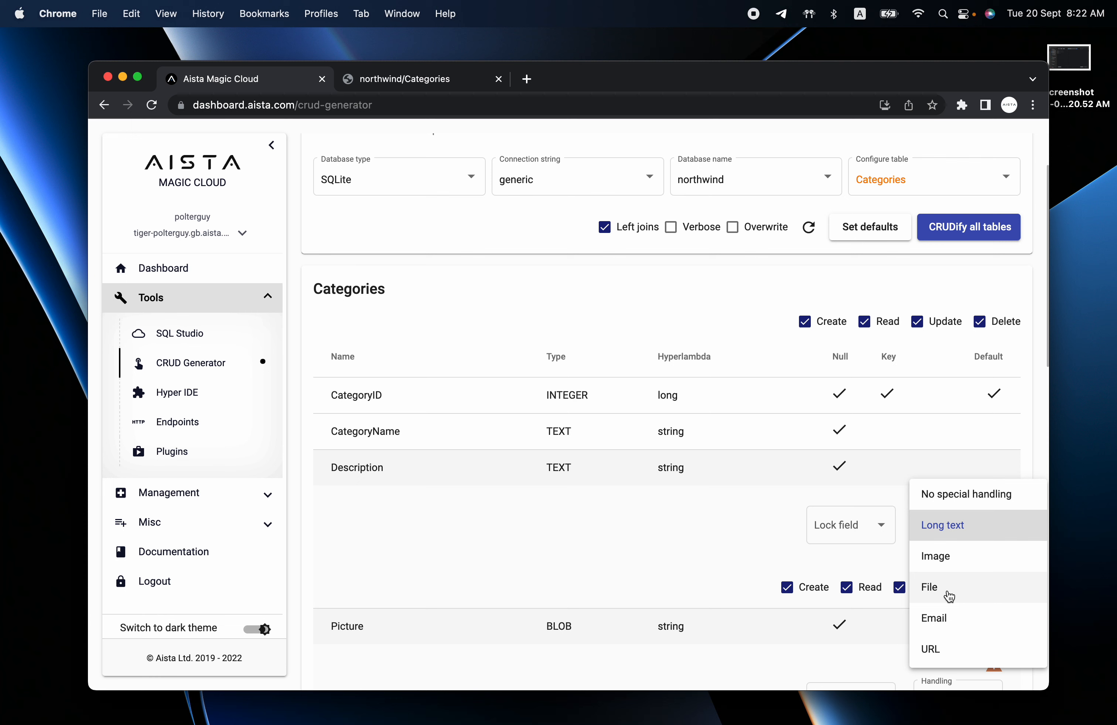
{"action": "scroll", "coordinate": [949, 596], "scroll_direction": "down", "scroll_amount": 1}
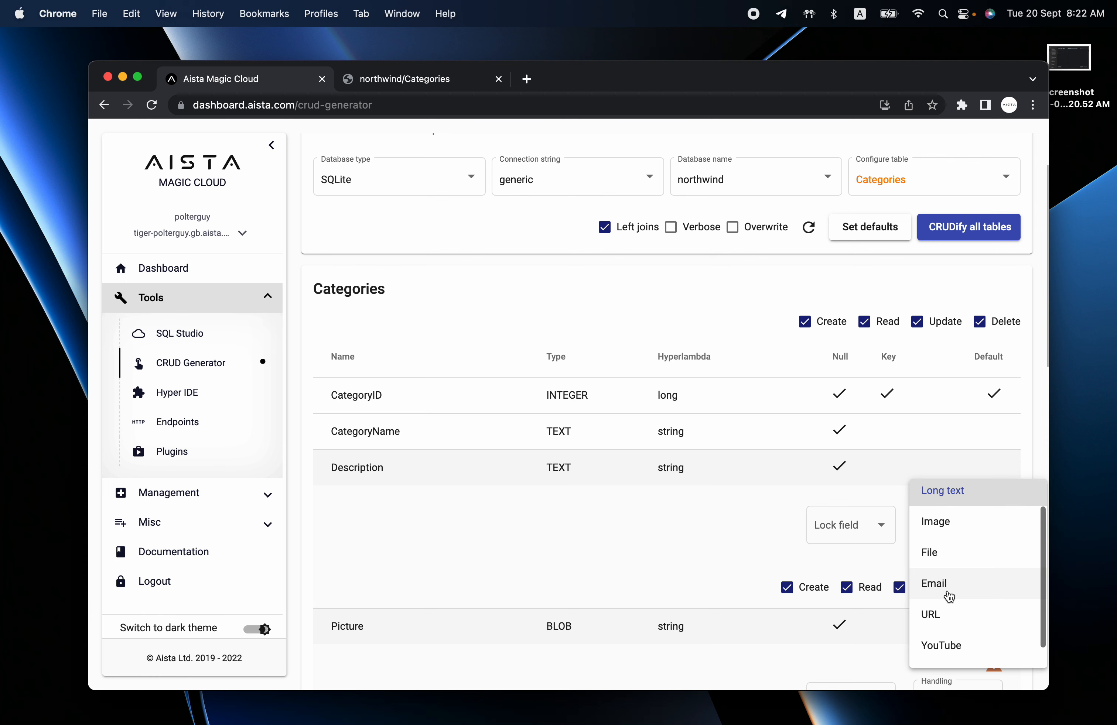
{"action": "left_click", "coordinate": [947, 592]}
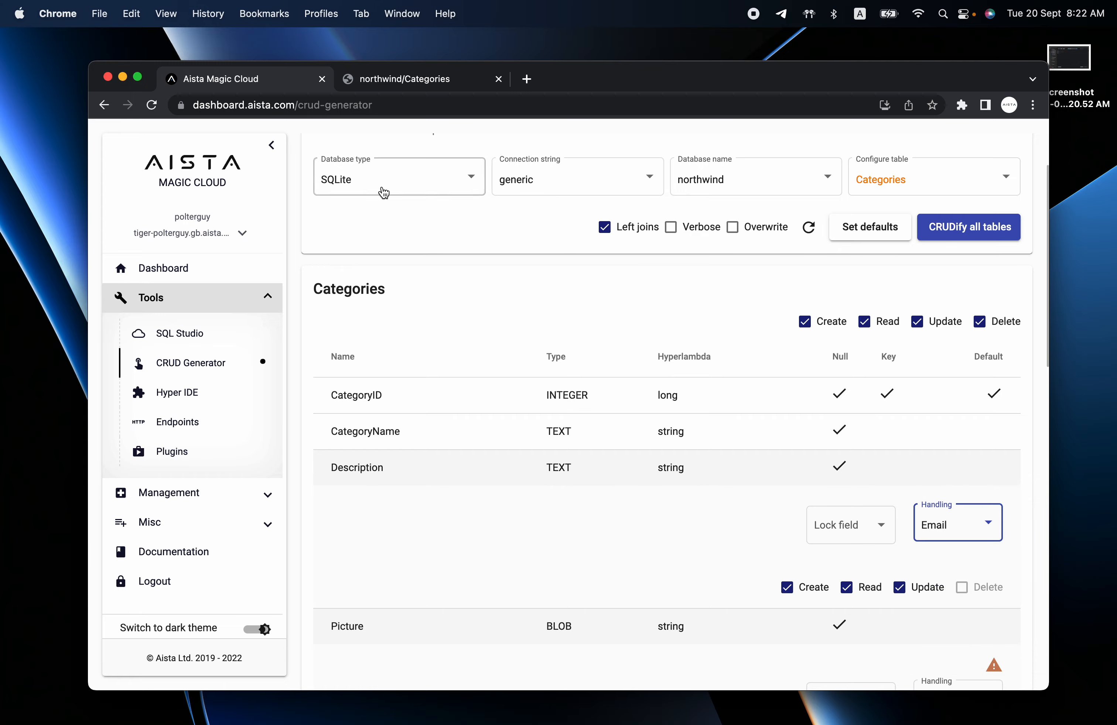
{"action": "left_click", "coordinate": [396, 79]}
{"action": "left_click", "coordinate": [242, 325]}
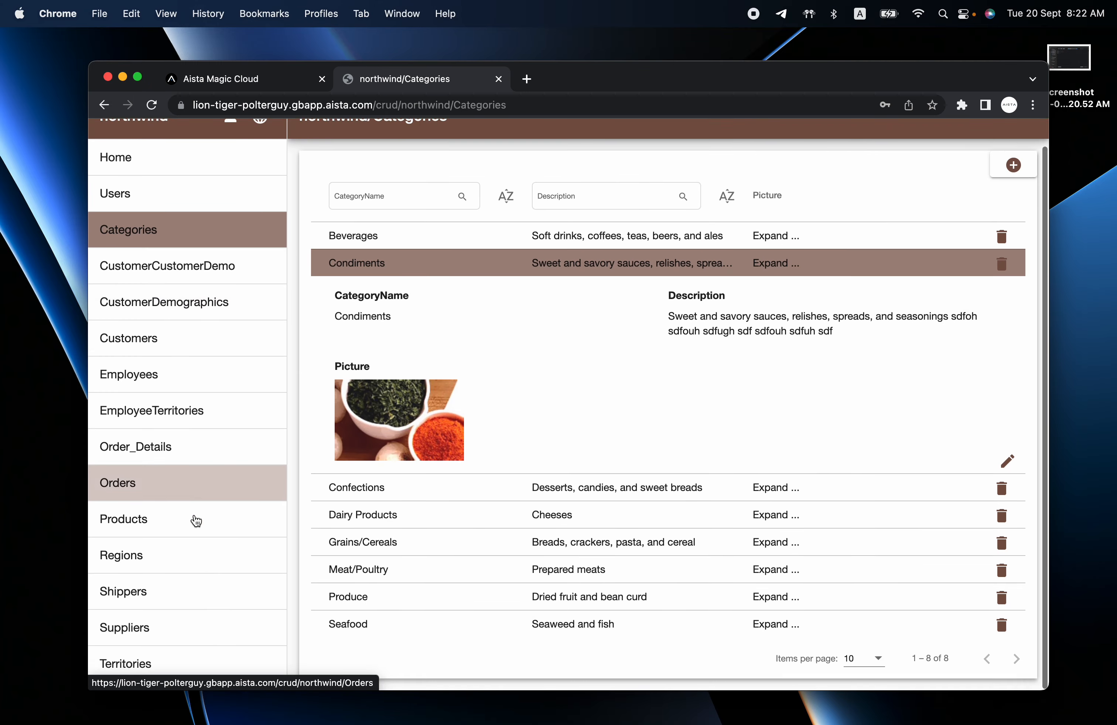
View the Suppliers and Customers tables, expand Alfreds Futterkiste, then return to the CRUD generator tab.
{"action": "left_click", "coordinate": [162, 648]}
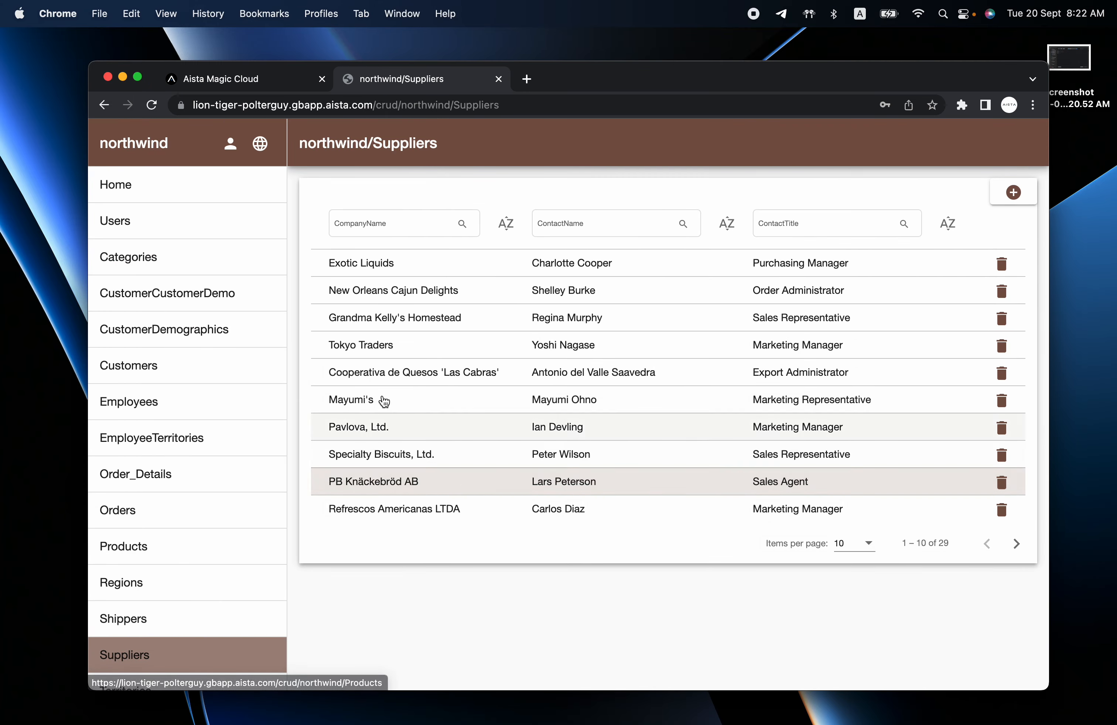
{"action": "left_click", "coordinate": [155, 367]}
{"action": "left_click", "coordinate": [532, 273]}
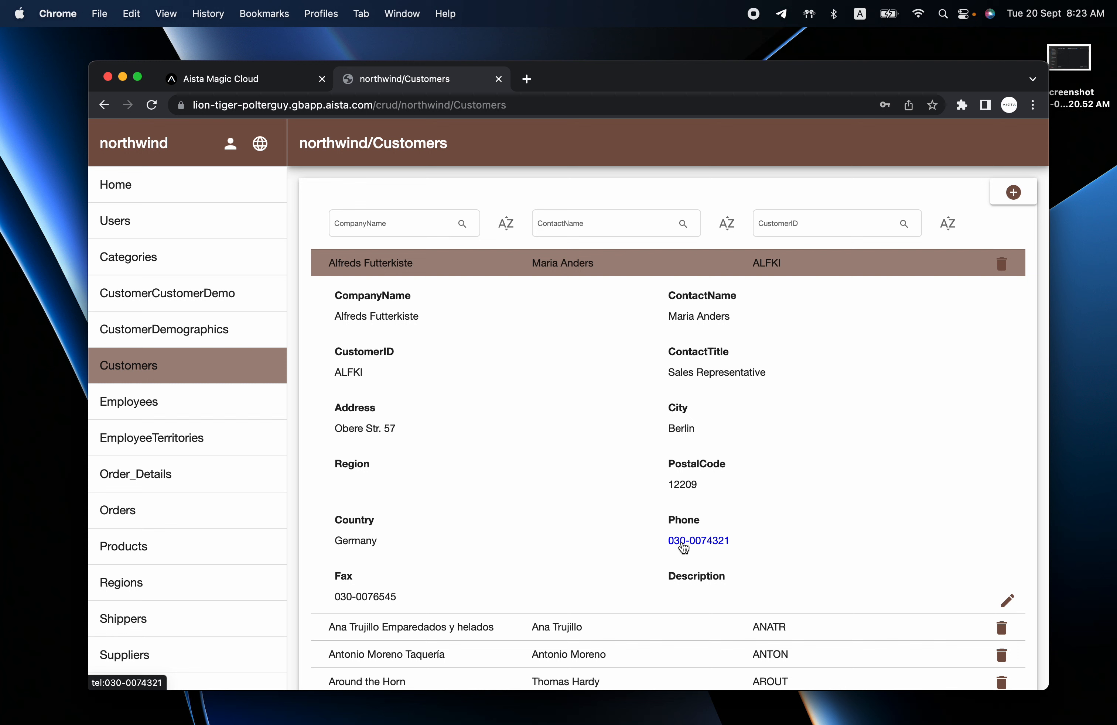
{"action": "key", "text": "ctrl+shift+Tab"}
{"action": "left_click", "coordinate": [935, 522]}
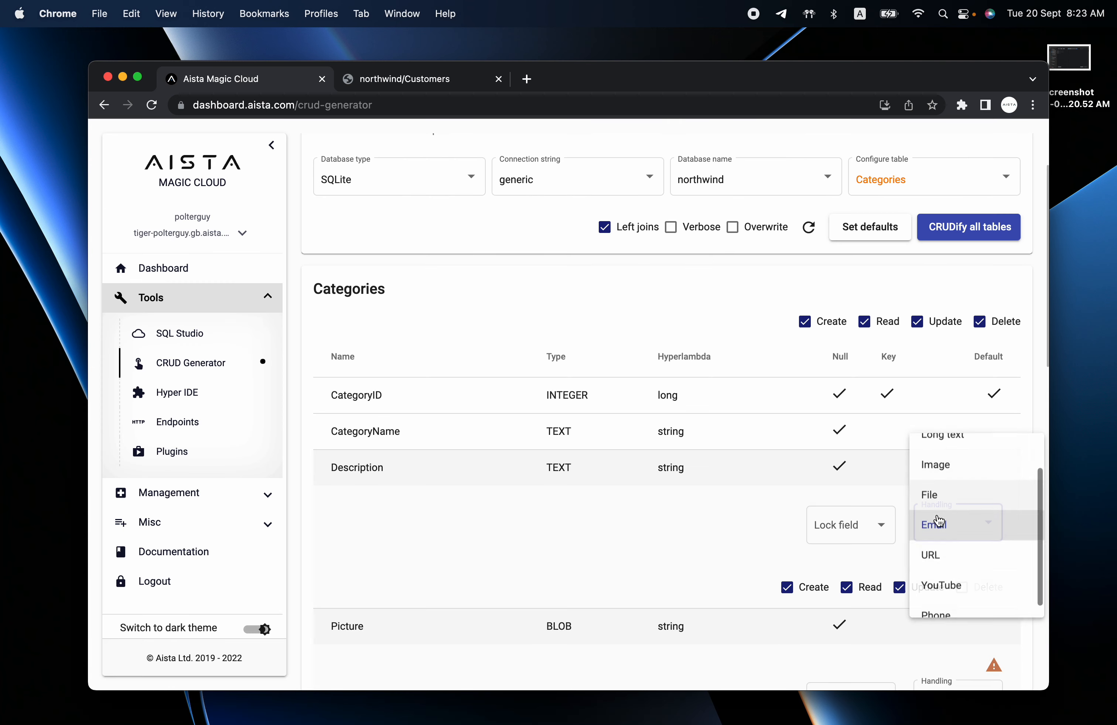
{"action": "scroll", "coordinate": [968, 549], "scroll_direction": "down", "scroll_amount": 1}
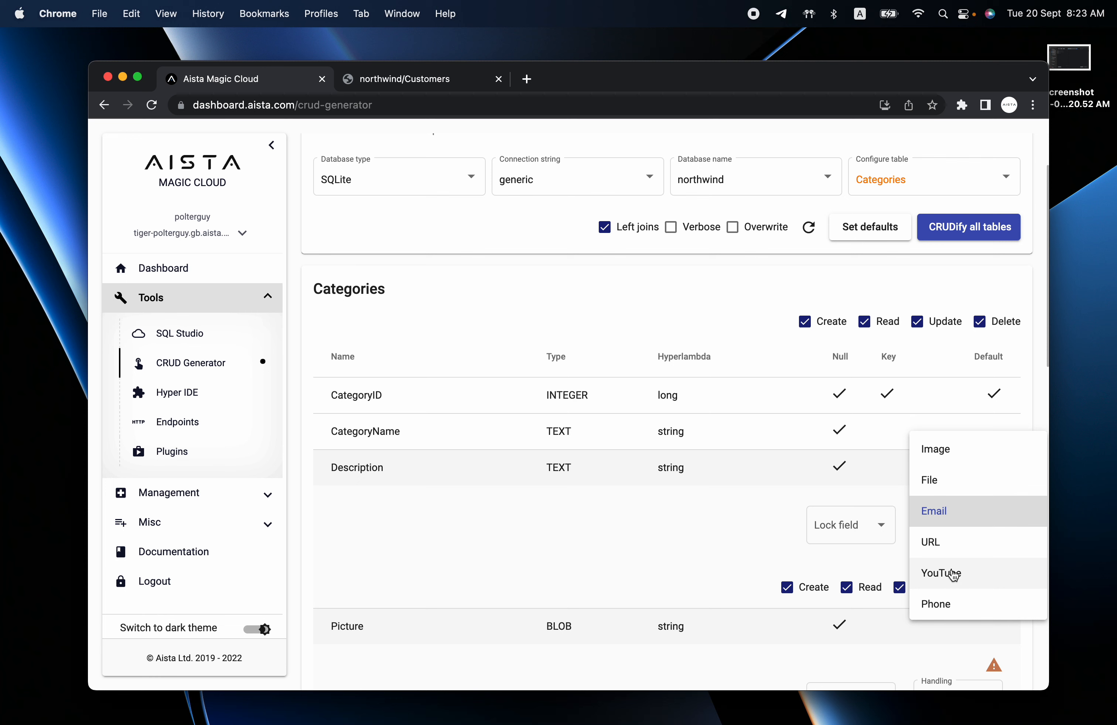
{"action": "scroll", "coordinate": [944, 543], "scroll_direction": "up", "scroll_amount": 2}
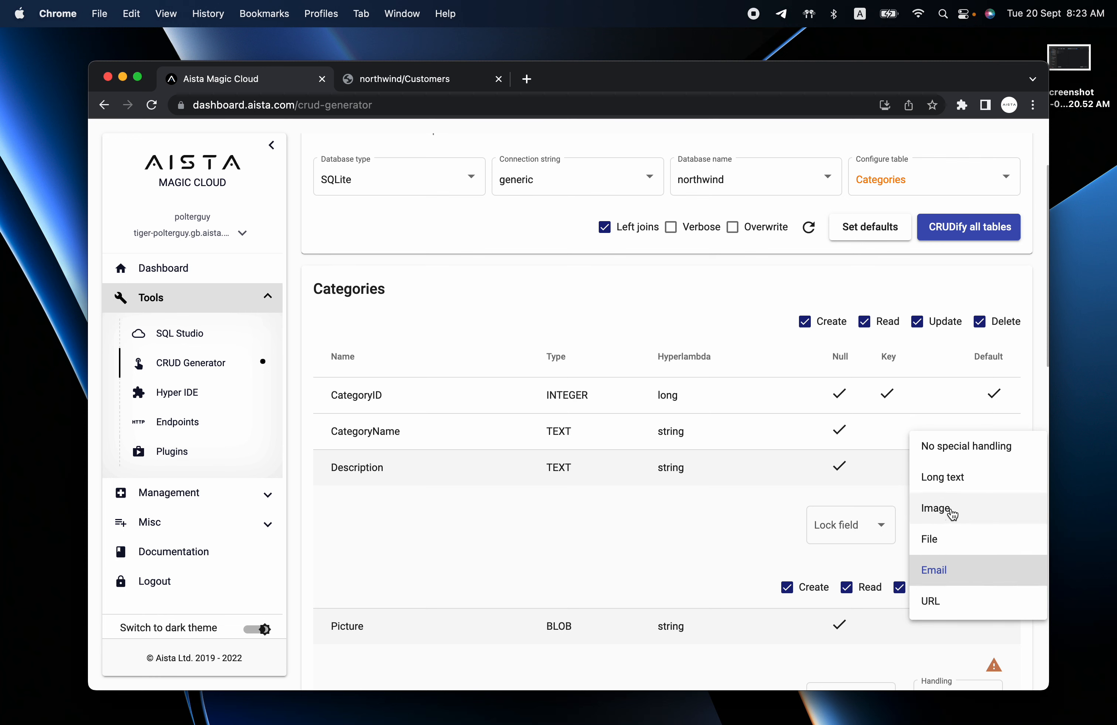
{"action": "left_click", "coordinate": [632, 534]}
{"action": "left_click", "coordinate": [843, 533]}
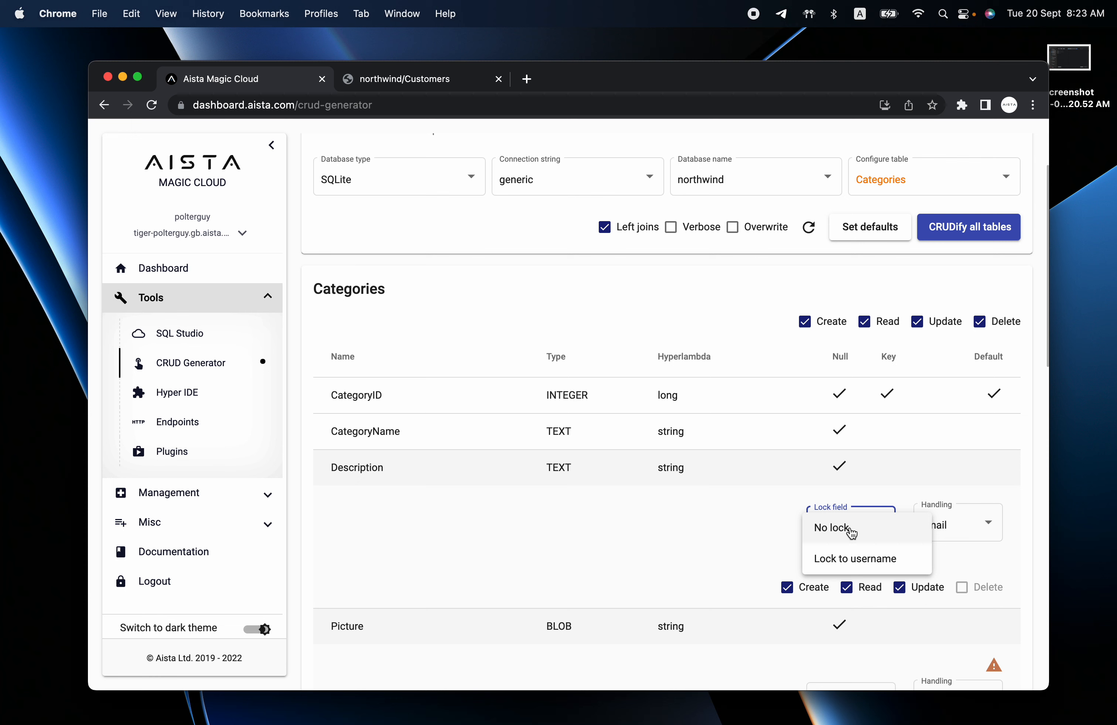
{"action": "left_click", "coordinate": [591, 531]}
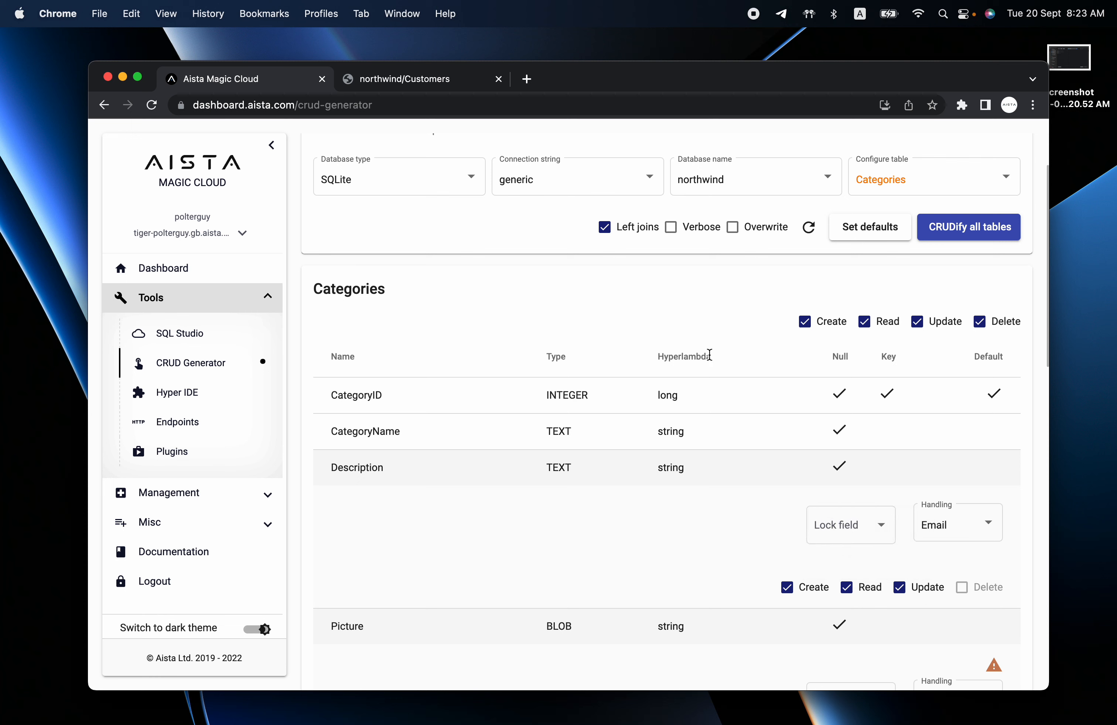
{"action": "left_click", "coordinate": [164, 332]}
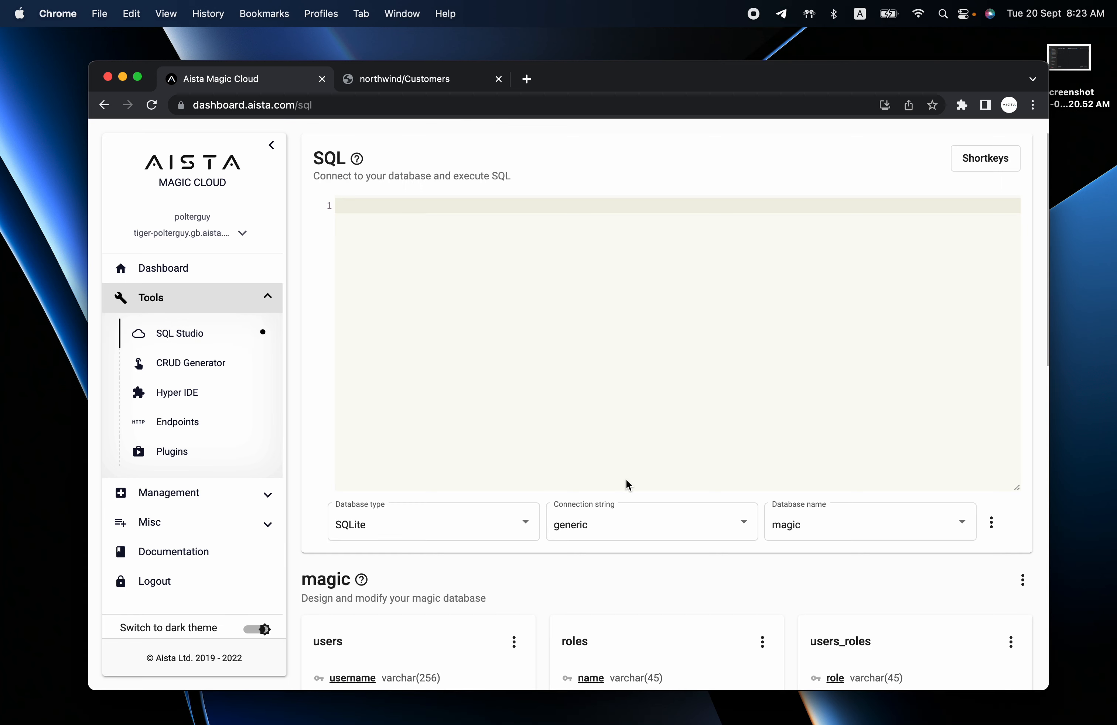
Add a text field 'username' to northwind's Categories table, then open the CRUD generator.
{"action": "left_click", "coordinate": [885, 544]}
{"action": "left_click", "coordinate": [868, 563]}
{"action": "scroll", "coordinate": [865, 559], "scroll_direction": "down", "scroll_amount": 6}
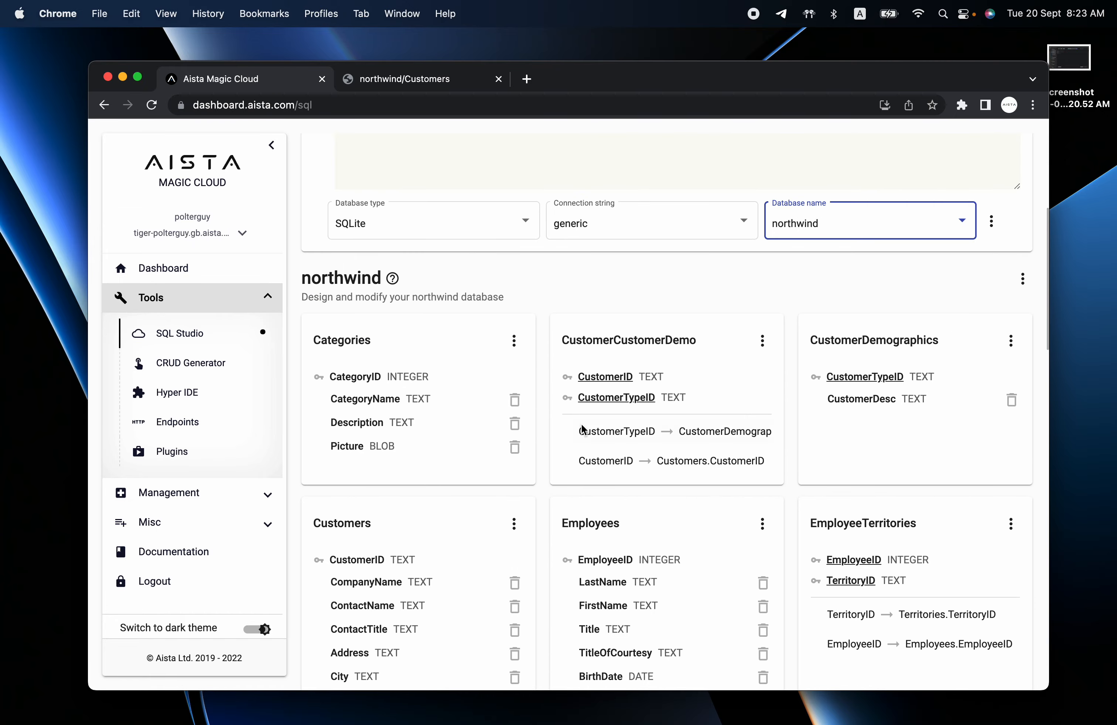
{"action": "left_click", "coordinate": [514, 340]}
{"action": "left_click", "coordinate": [546, 377]}
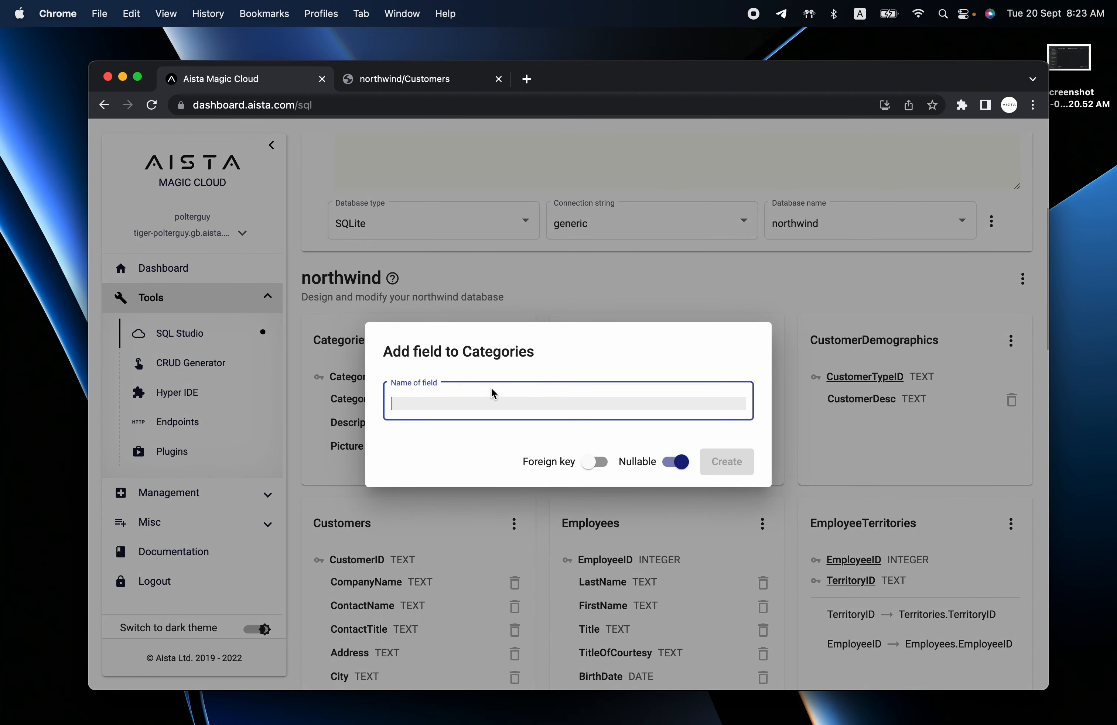
{"action": "type", "text": "username"}
{"action": "left_click", "coordinate": [494, 430]}
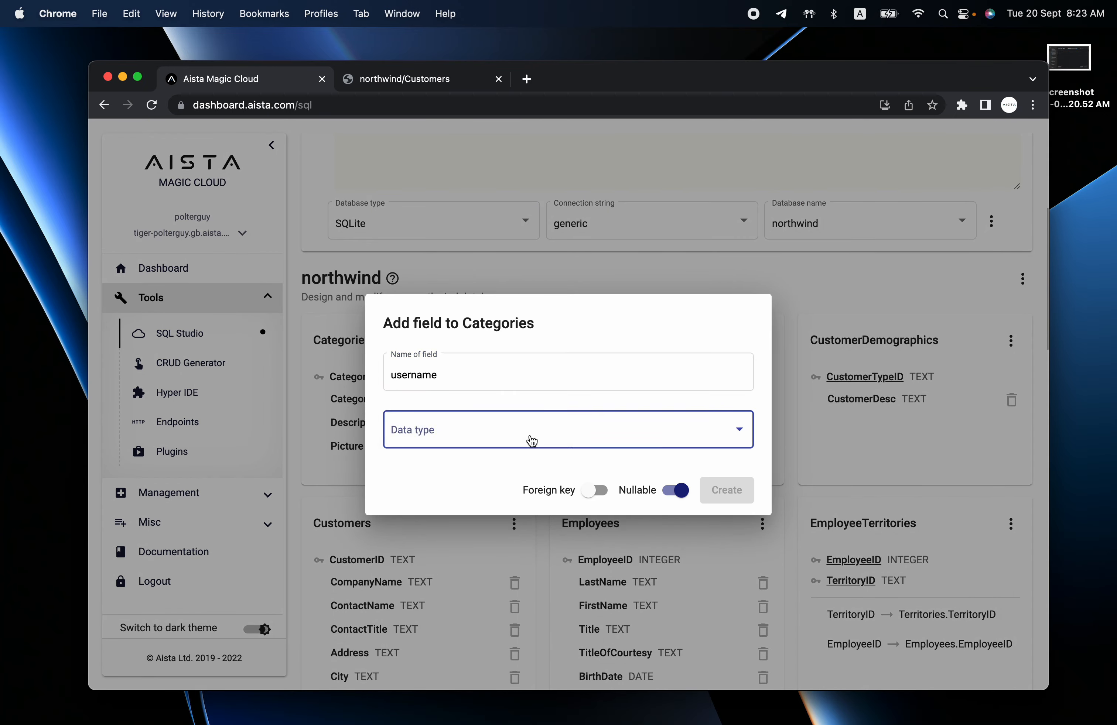
{"action": "left_click", "coordinate": [491, 566]}
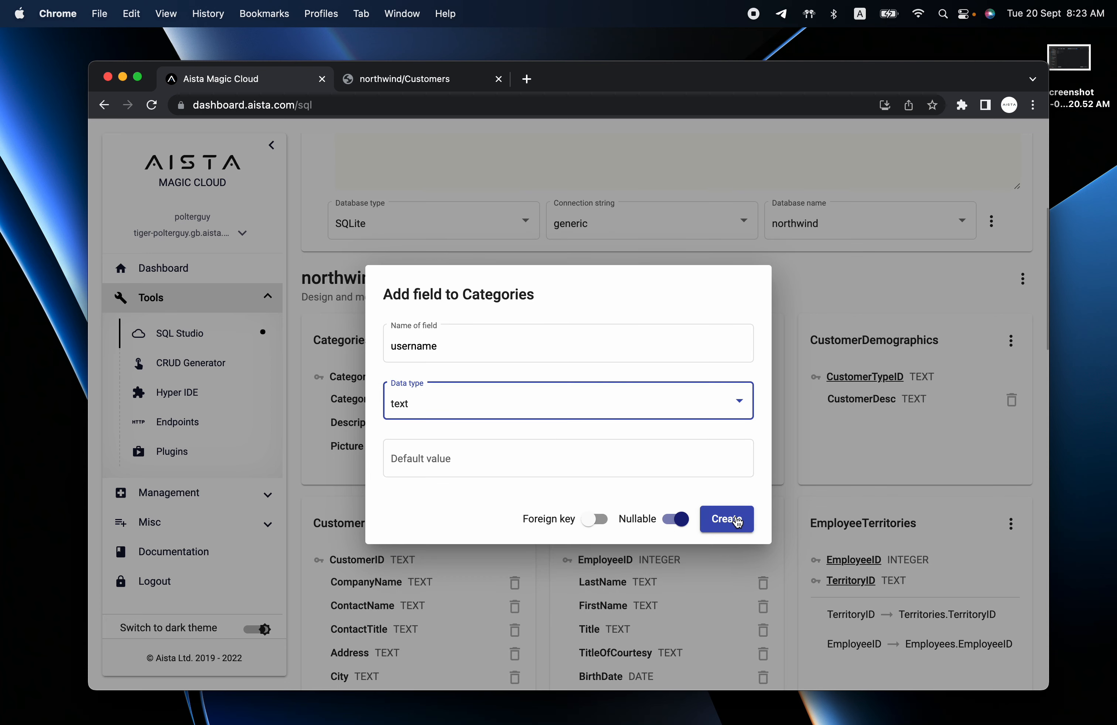
{"action": "left_click", "coordinate": [723, 519]}
{"action": "left_click", "coordinate": [174, 363]}
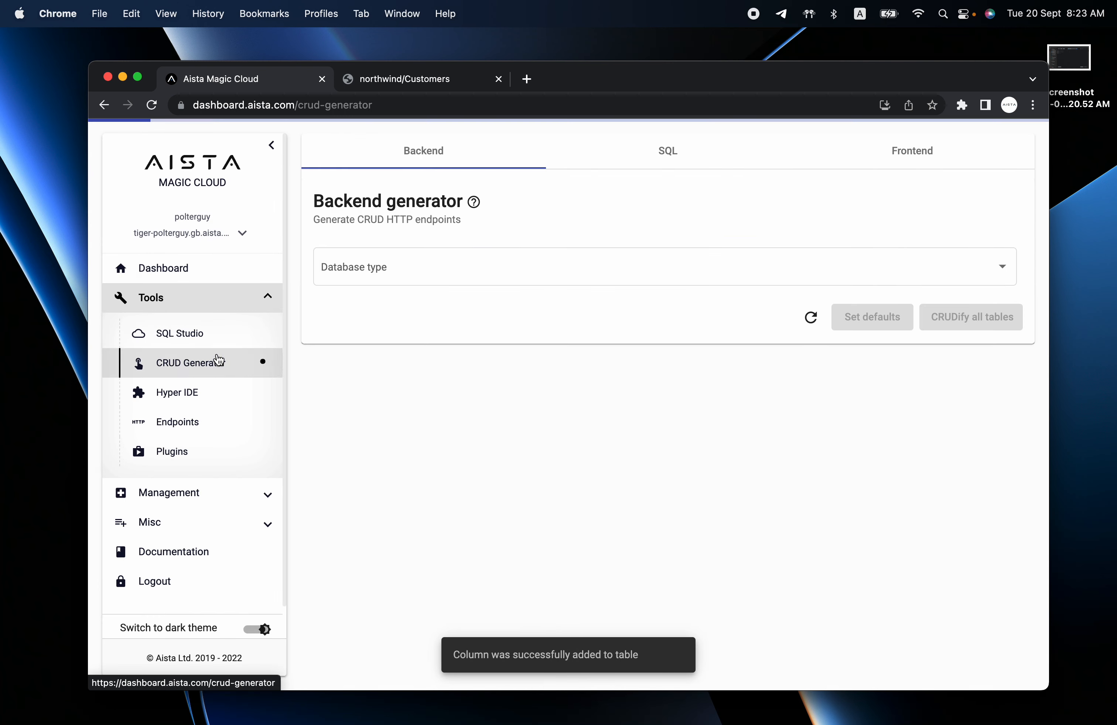
Select the northwind database and Categories table in the CRUD generator.
{"action": "left_click", "coordinate": [857, 267]}
{"action": "left_click", "coordinate": [861, 301]}
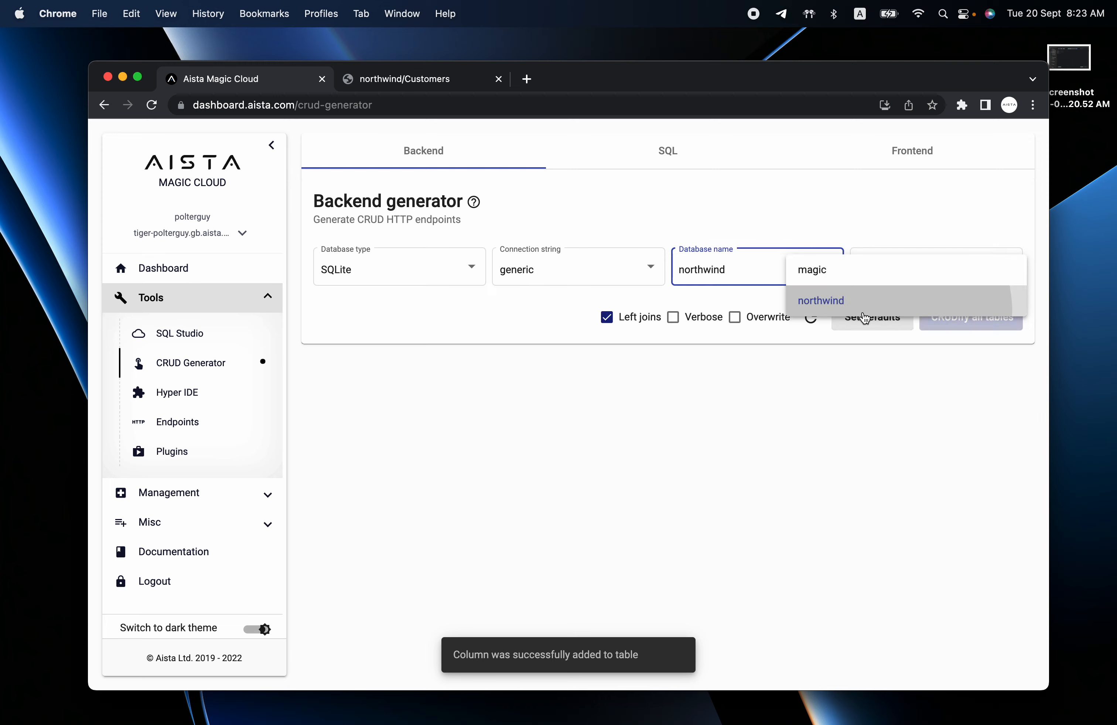
{"action": "left_click", "coordinate": [902, 278]}
{"action": "left_click", "coordinate": [903, 279]}
Set the username column's lock to 'Lock to username'.
{"action": "scroll", "coordinate": [515, 466], "scroll_direction": "down", "scroll_amount": 4}
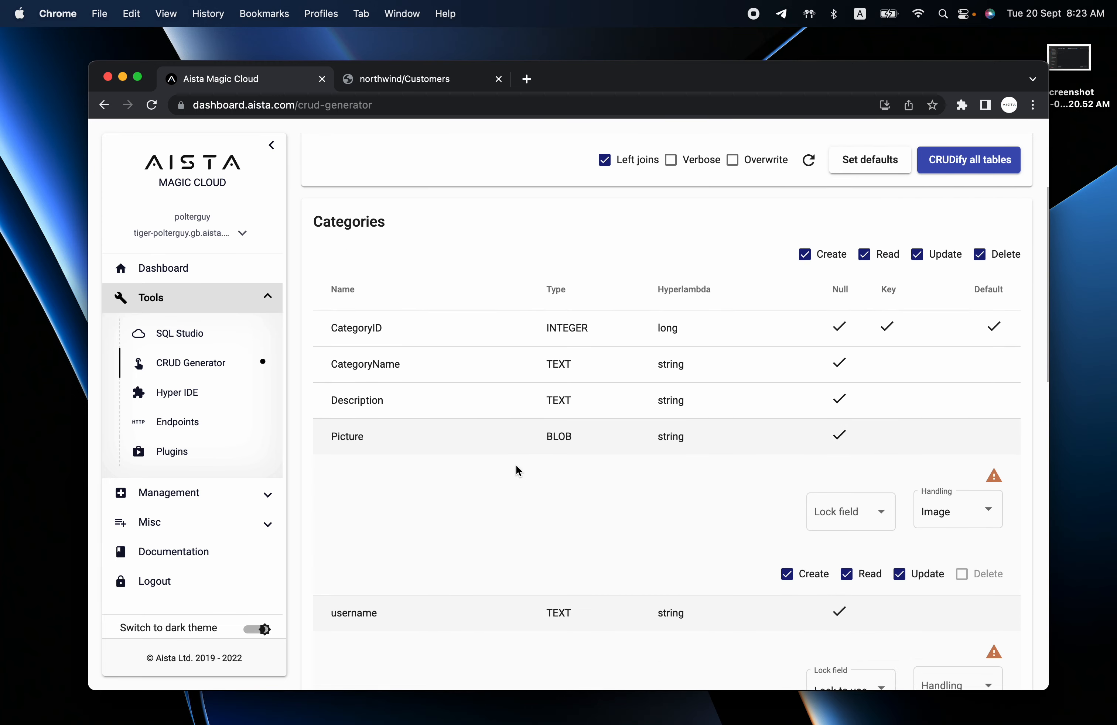
{"action": "scroll", "coordinate": [612, 471], "scroll_direction": "down", "scroll_amount": 3}
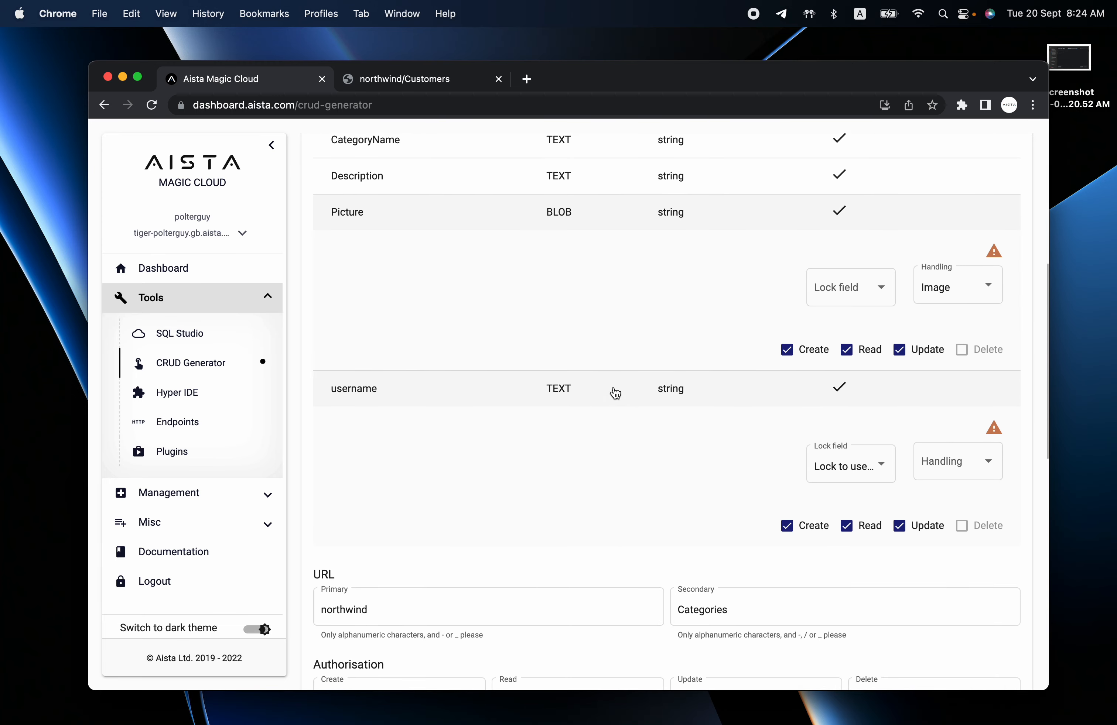
{"action": "left_click", "coordinate": [852, 465]}
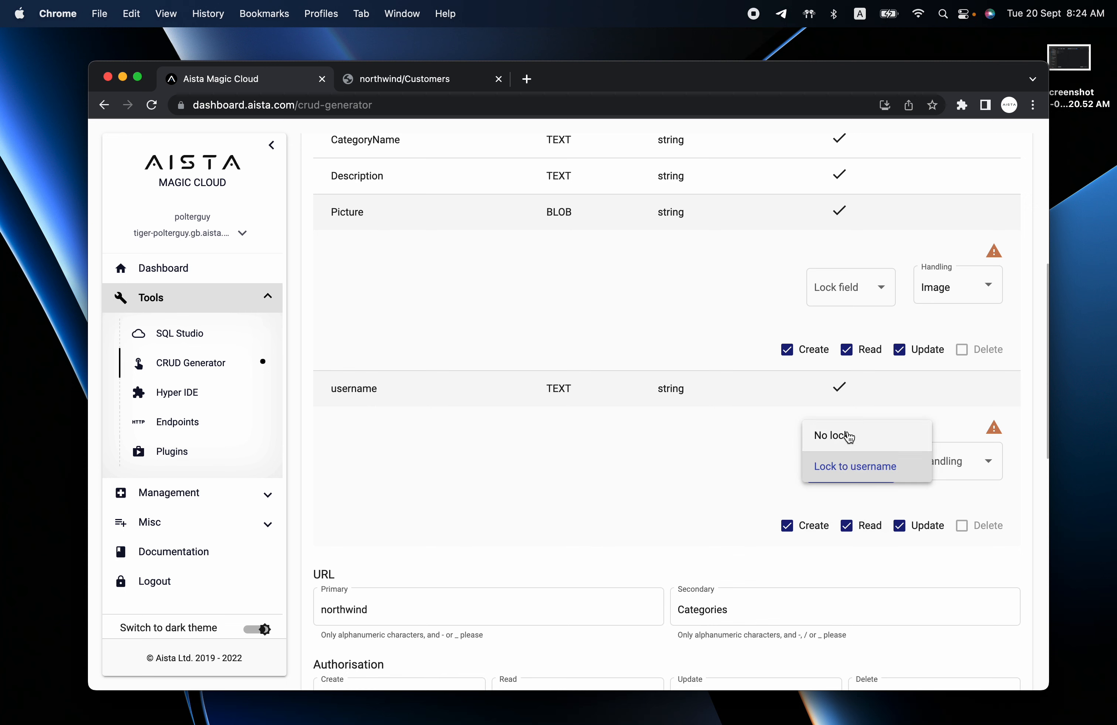
{"action": "left_click", "coordinate": [846, 431]}
{"action": "left_click", "coordinate": [849, 469]}
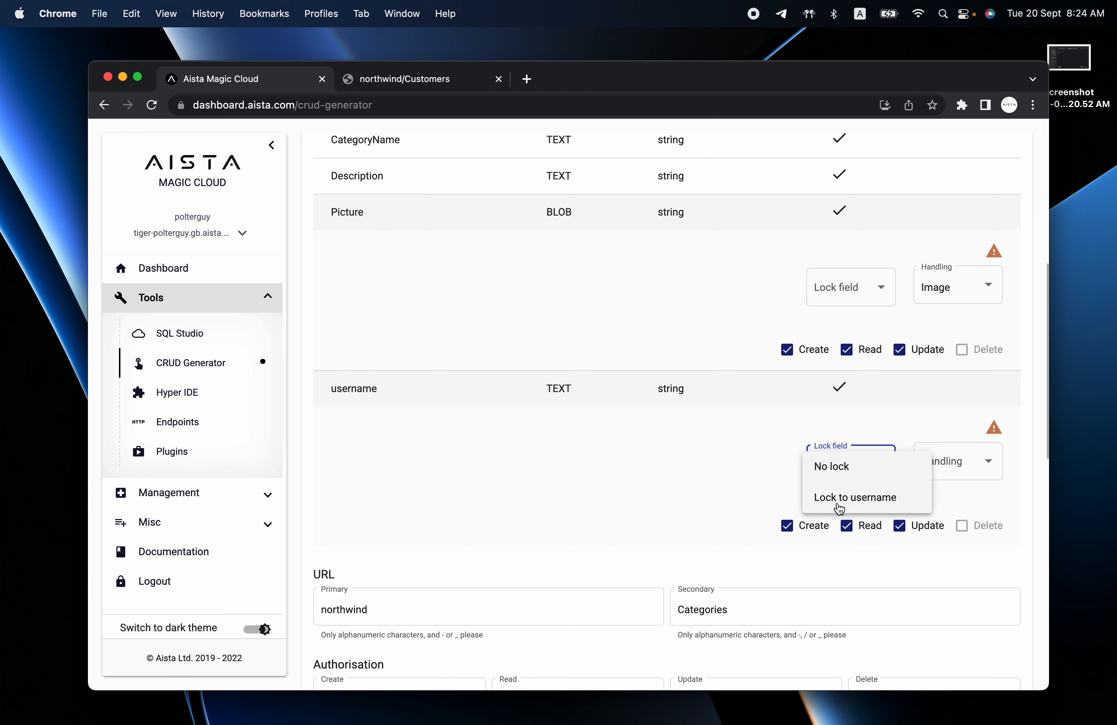
{"action": "left_click", "coordinate": [852, 499]}
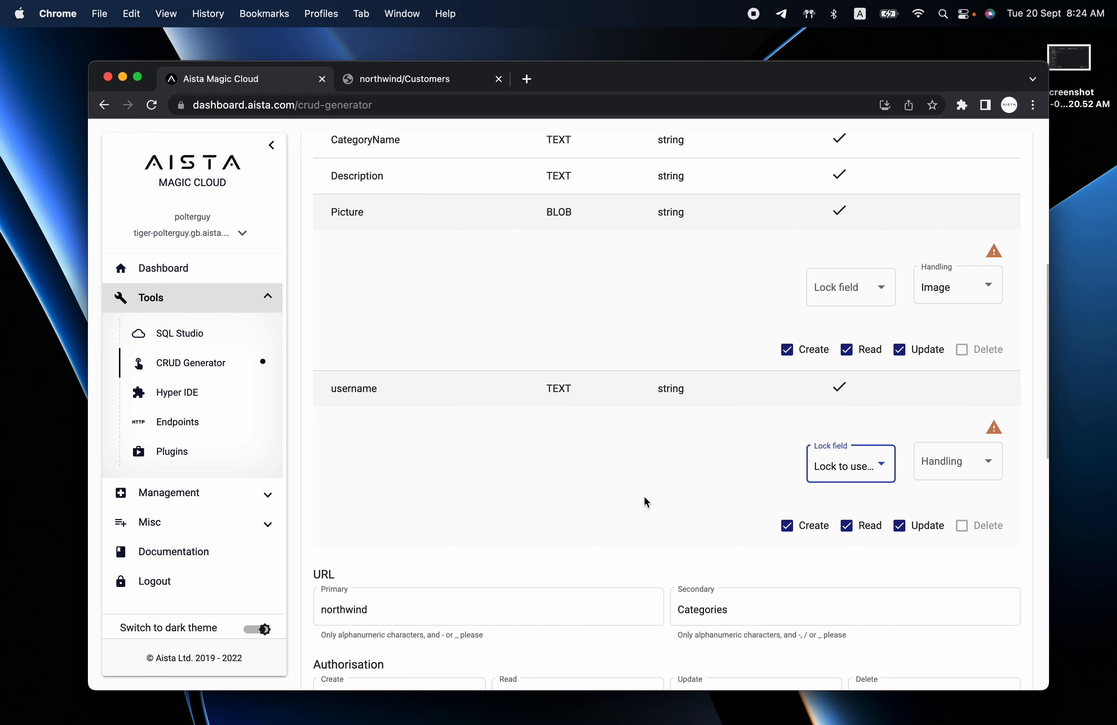
{"action": "scroll", "coordinate": [644, 496], "scroll_direction": "up", "scroll_amount": 10}
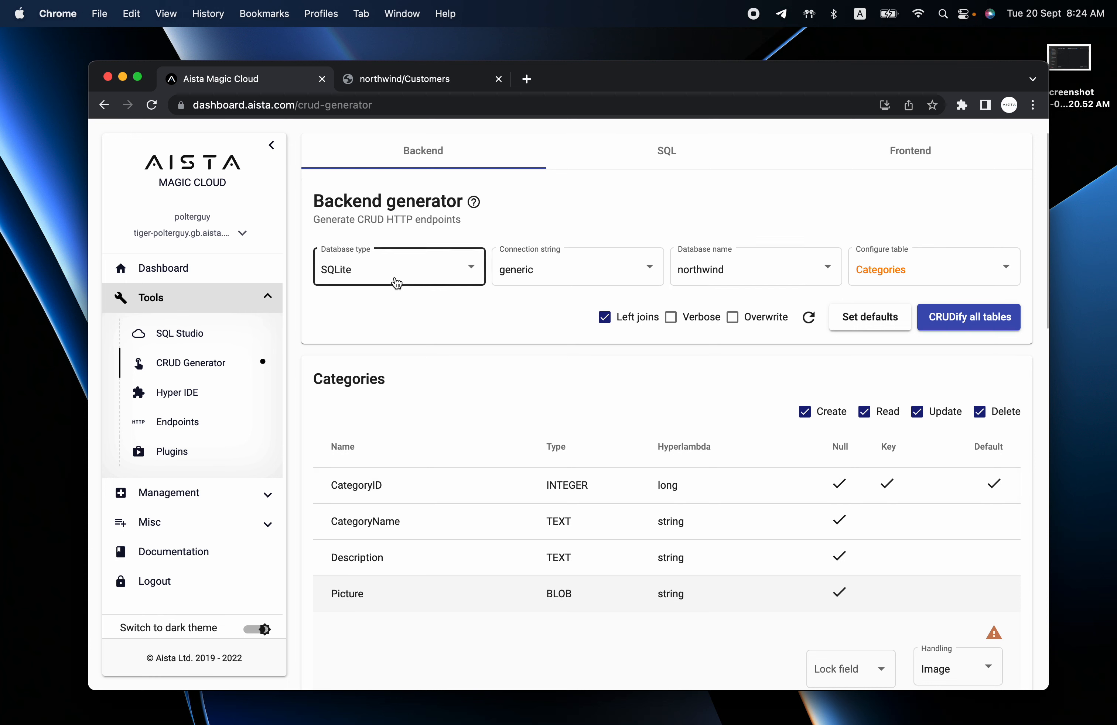
Keep northwind and step through CustomerCustomerDemo, CustomerDemographics and Customers to load Employees.
{"action": "left_click", "coordinate": [727, 269]}
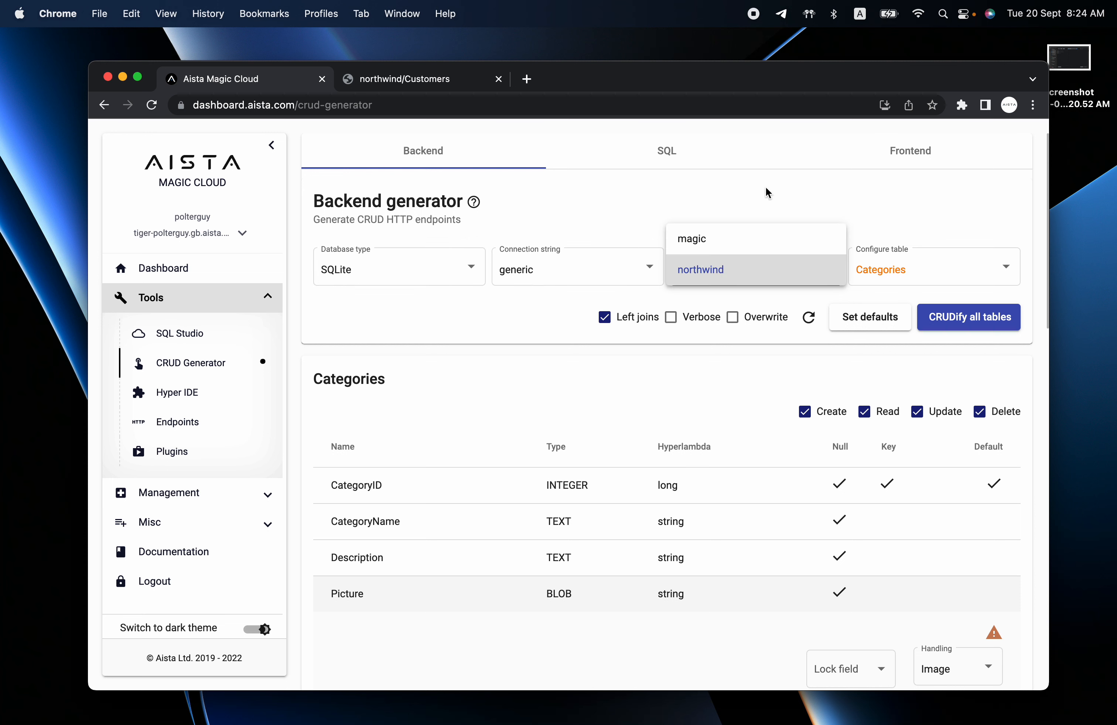
{"action": "left_click", "coordinate": [909, 267]}
{"action": "left_click", "coordinate": [913, 267]}
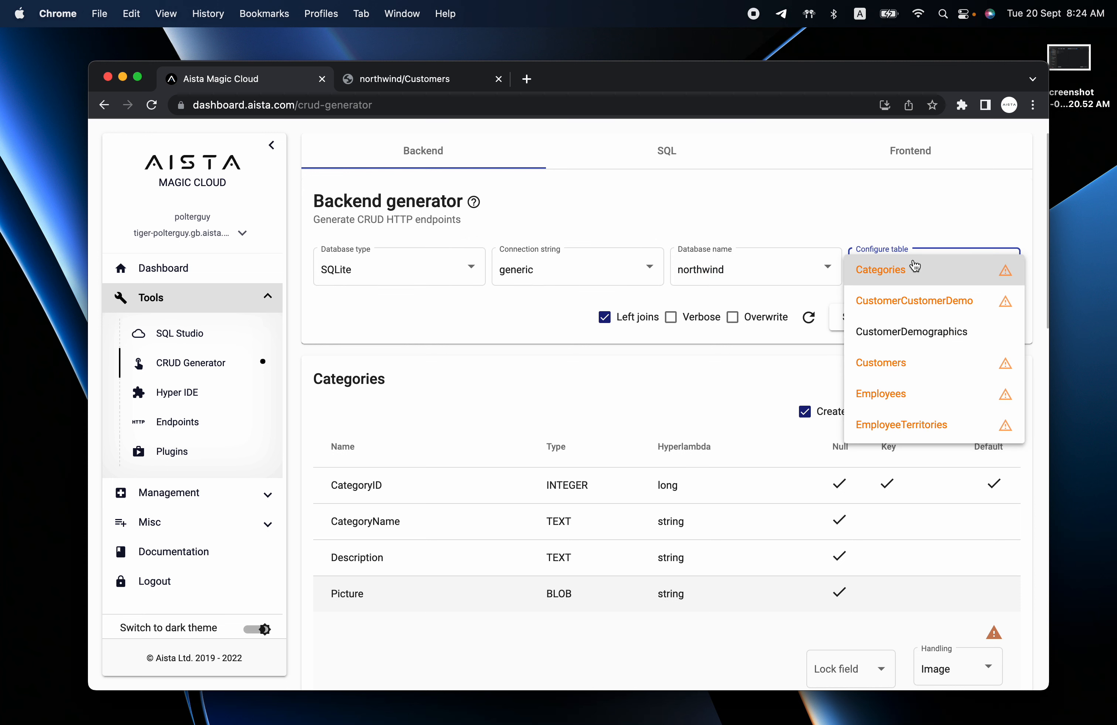
{"action": "left_click", "coordinate": [892, 304]}
{"action": "left_click", "coordinate": [893, 273]}
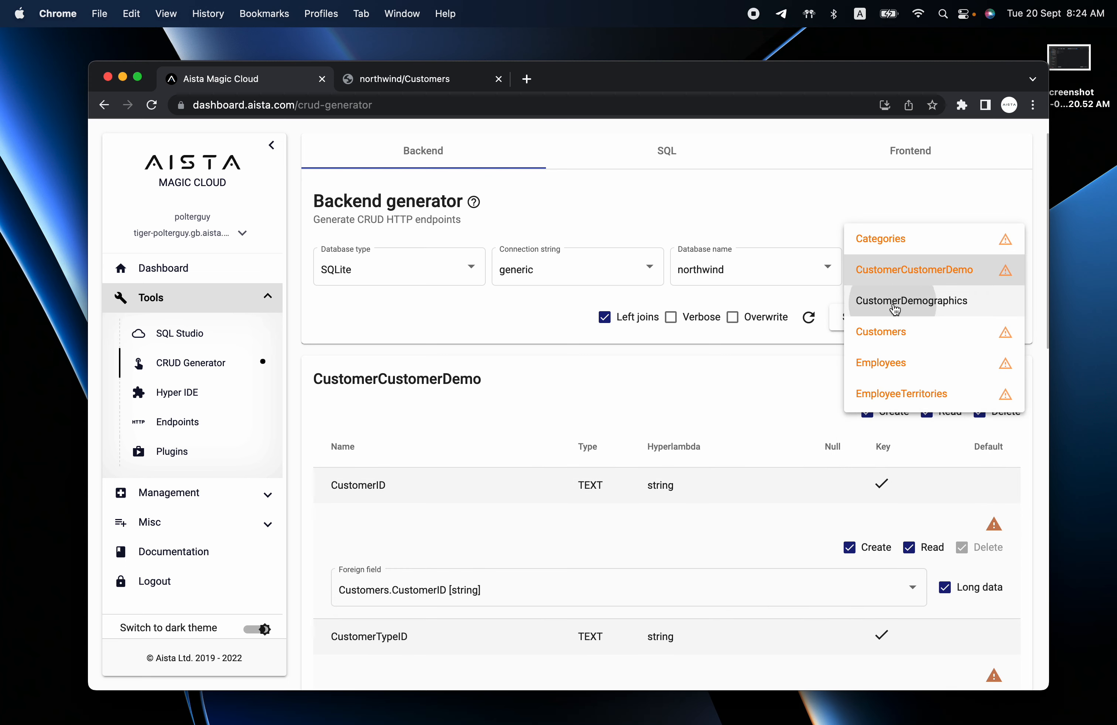
{"action": "left_click", "coordinate": [894, 307]}
{"action": "left_click", "coordinate": [901, 283]}
{"action": "left_click", "coordinate": [899, 301]}
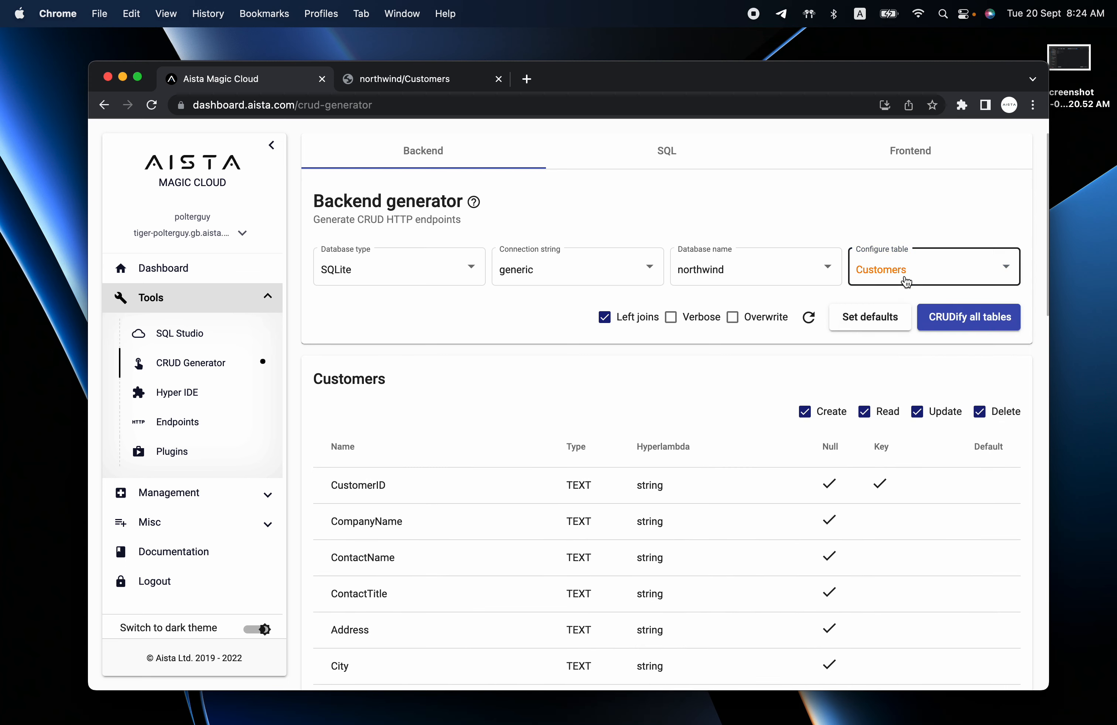
{"action": "left_click", "coordinate": [906, 282]}
{"action": "left_click", "coordinate": [899, 301]}
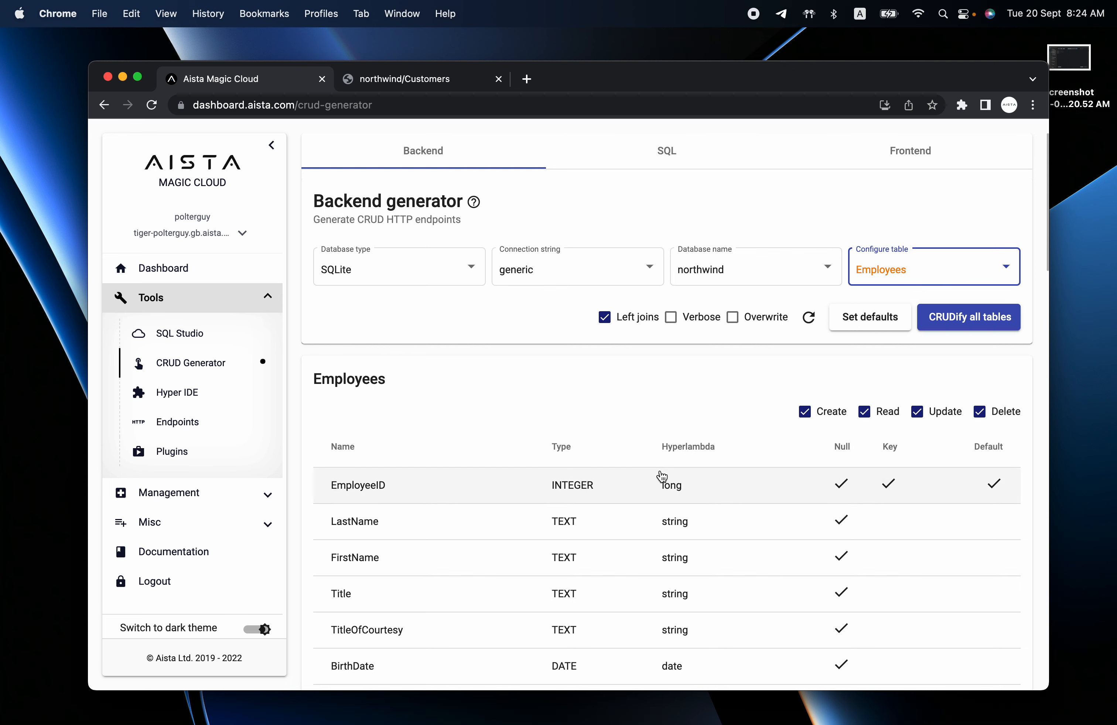
Expand the Employees table's LastName column options.
{"action": "scroll", "coordinate": [661, 477], "scroll_direction": "down", "scroll_amount": 5}
{"action": "scroll", "coordinate": [659, 476], "scroll_direction": "up", "scroll_amount": 3}
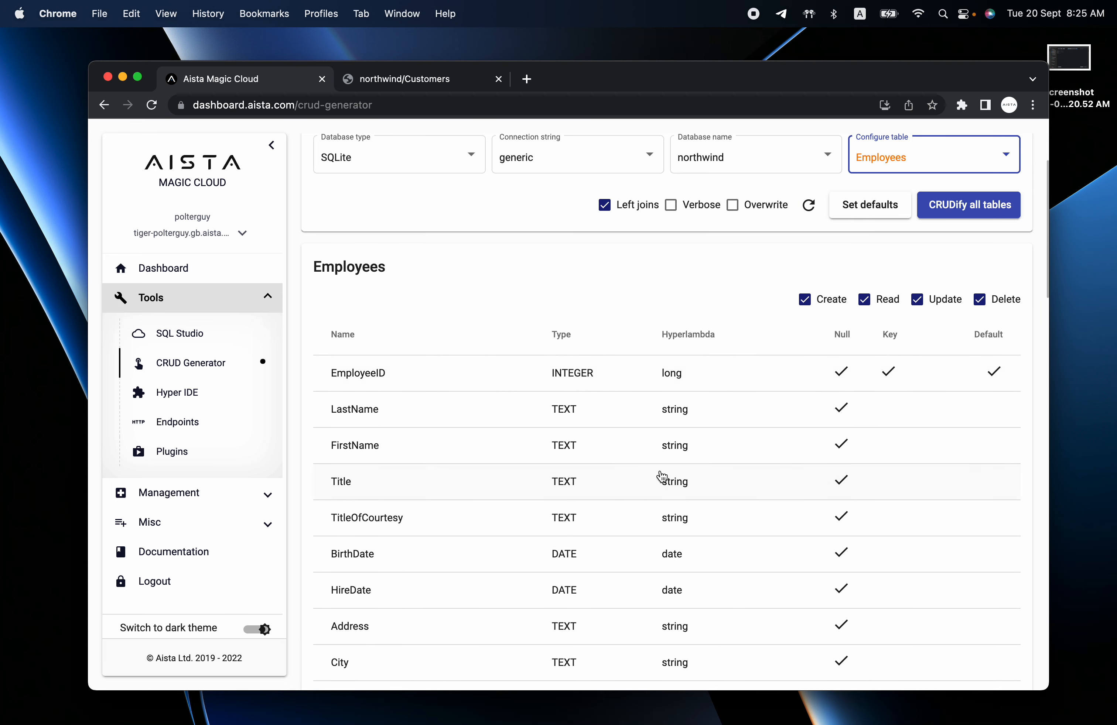
{"action": "left_click", "coordinate": [654, 426]}
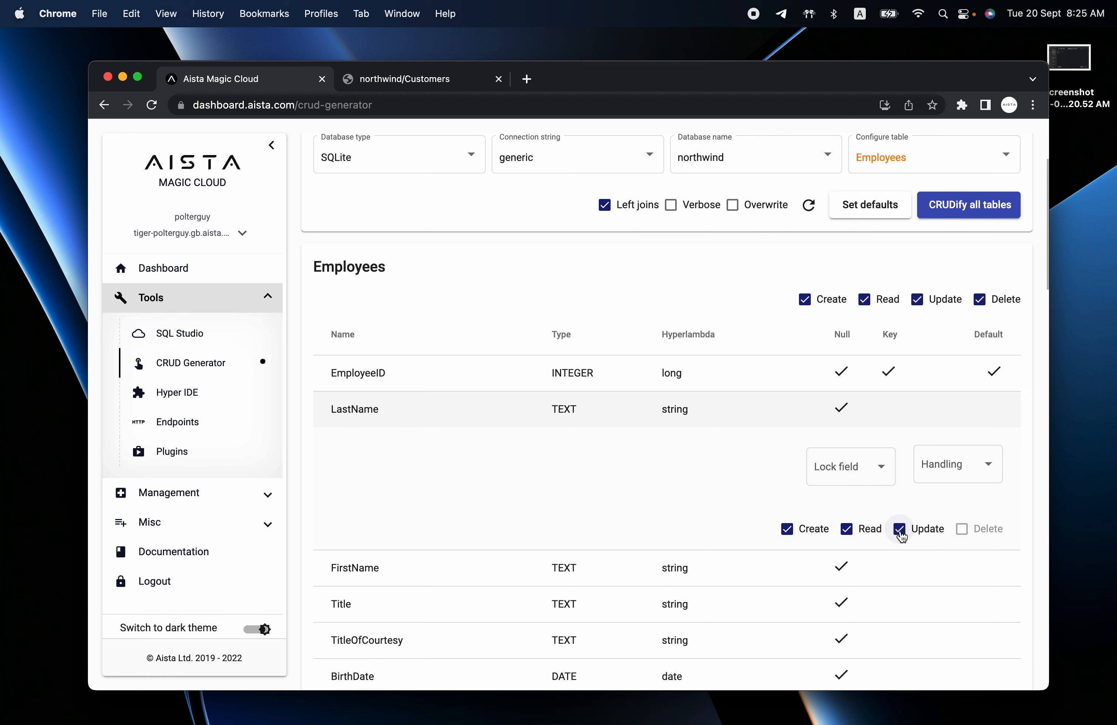
Toggle Employees' table Update and Delete and LastName's Update off and back on, leaving them enabled.
{"action": "left_click", "coordinate": [917, 300]}
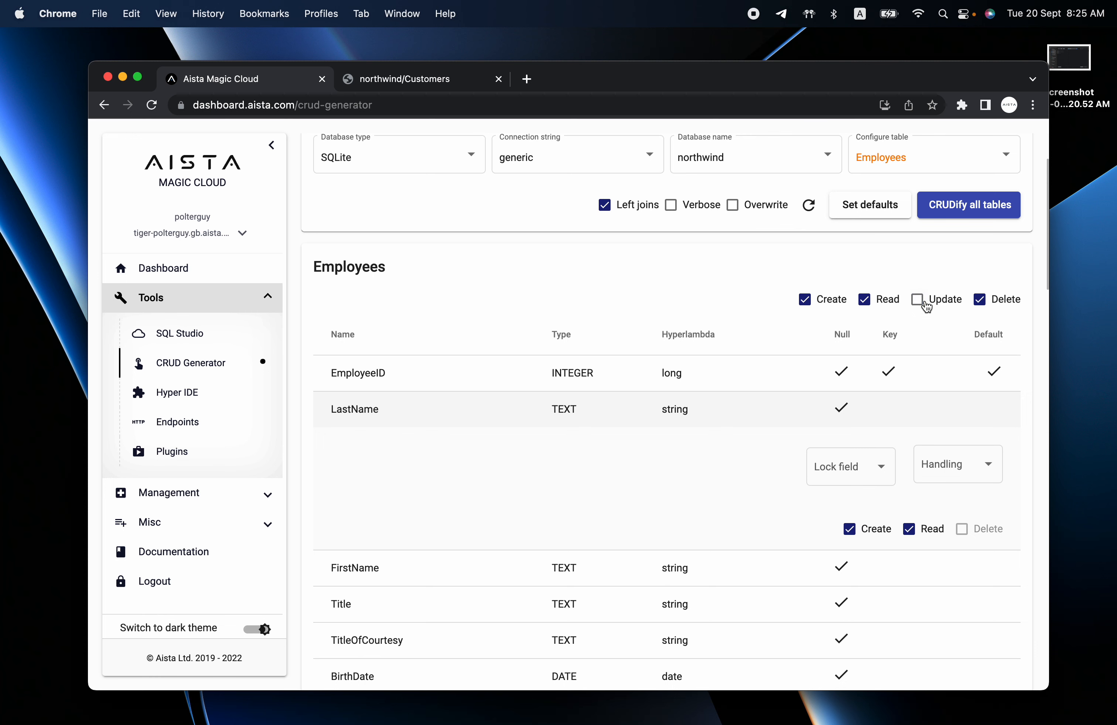
{"action": "left_click", "coordinate": [918, 300]}
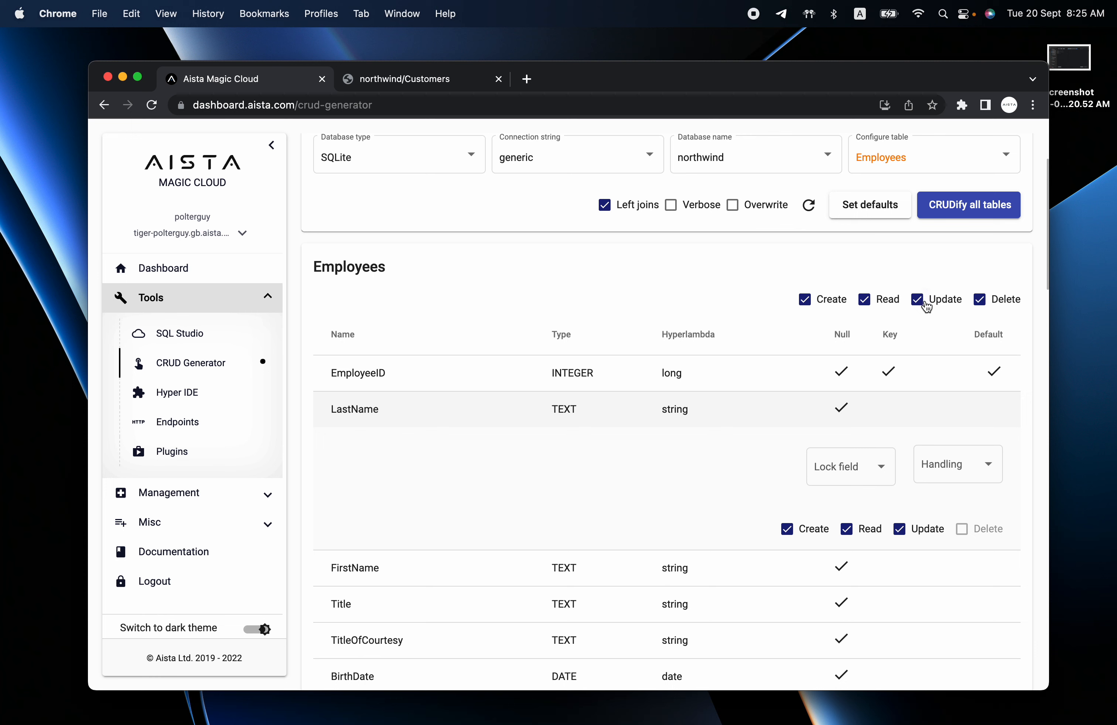
{"action": "left_click", "coordinate": [980, 300]}
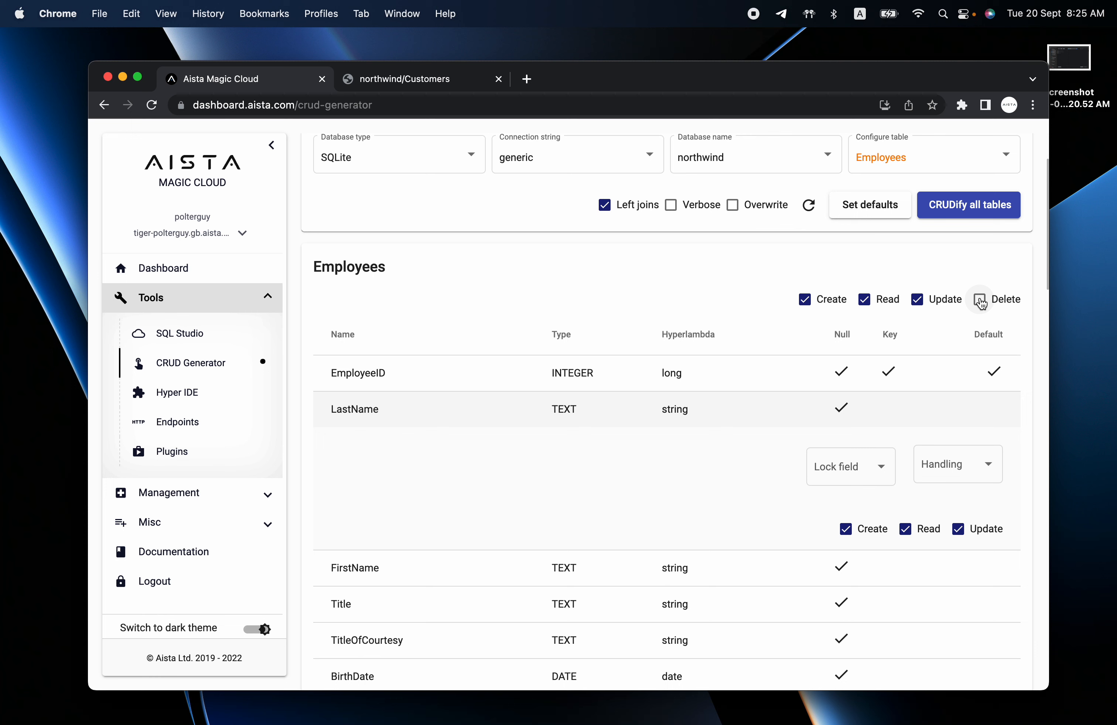
{"action": "left_click", "coordinate": [979, 300]}
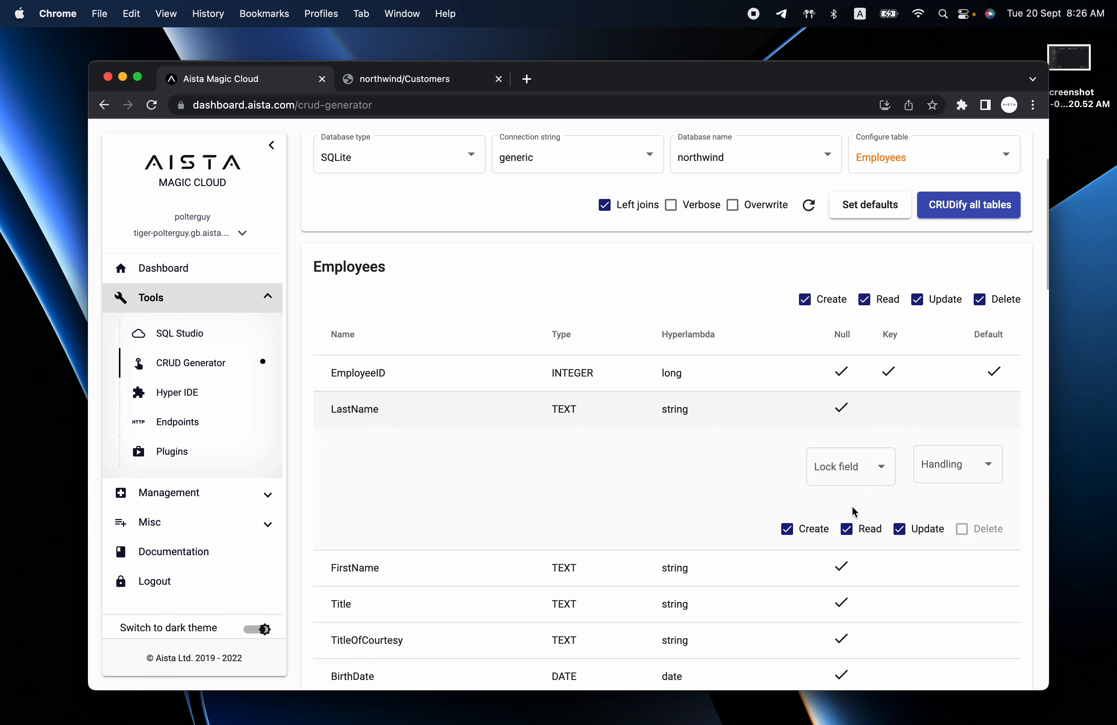
{"action": "left_click", "coordinate": [899, 535]}
{"action": "left_click", "coordinate": [899, 529]}
Switch to the generated northwind app's Customers page.
{"action": "scroll", "coordinate": [611, 507], "scroll_direction": "down", "scroll_amount": 9}
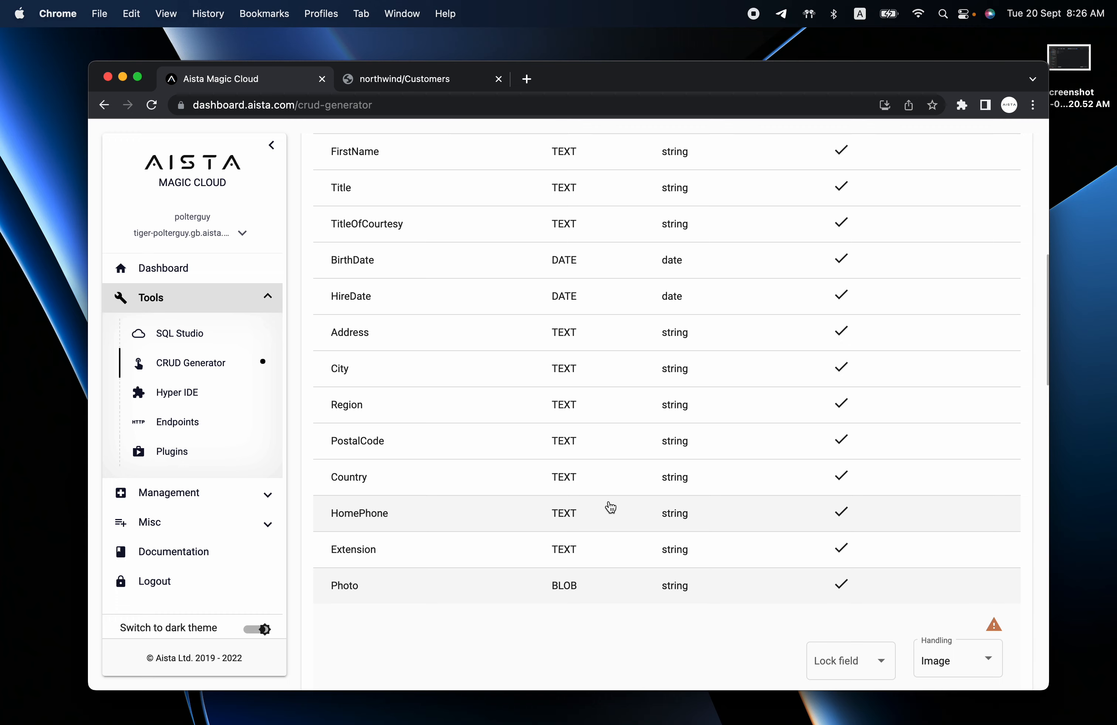
{"action": "scroll", "coordinate": [530, 427], "scroll_direction": "up", "scroll_amount": 10}
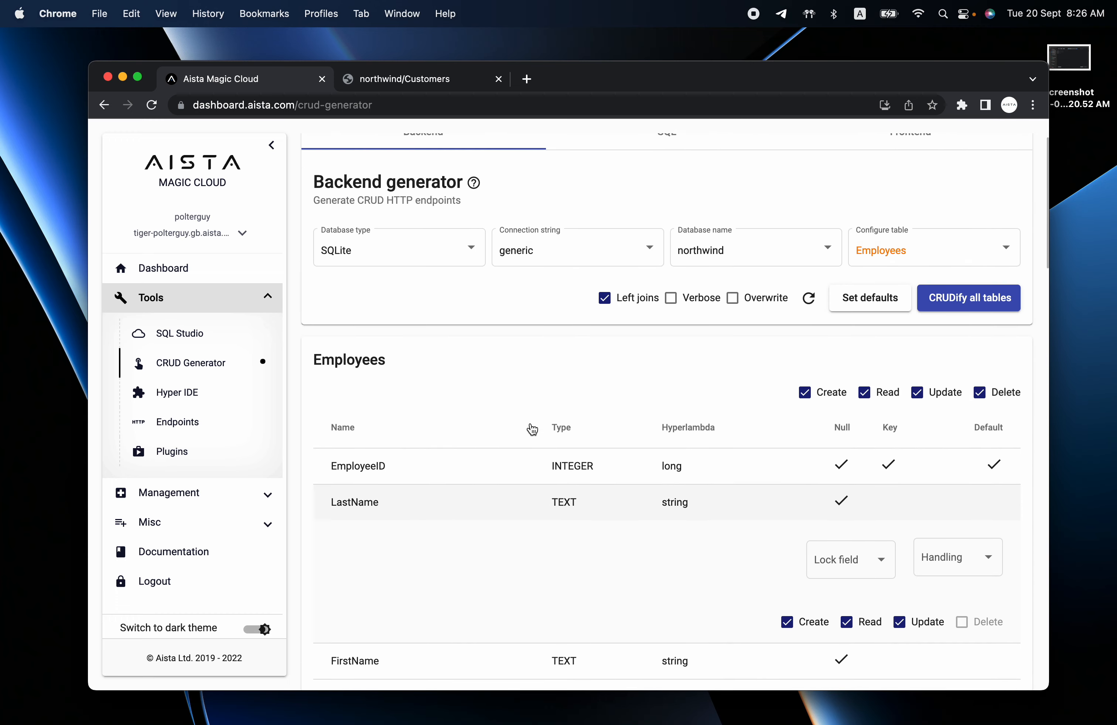
{"action": "left_click", "coordinate": [406, 80]}
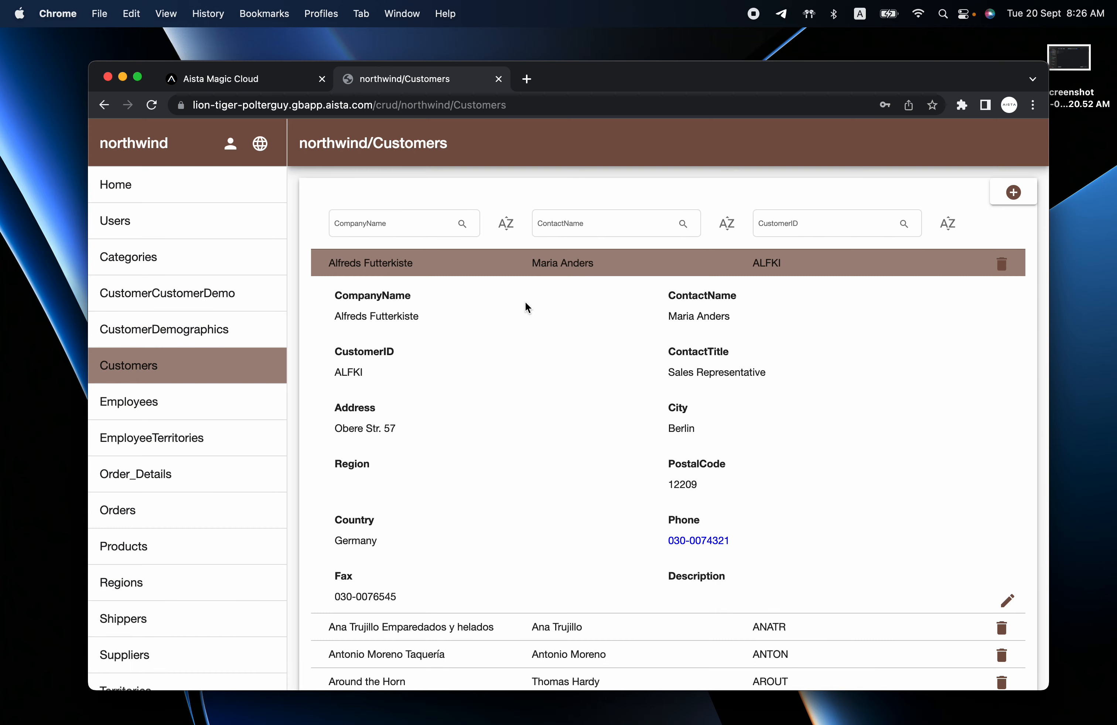
Preview the first customer's edit form and the new-customer form, closing each unsaved.
{"action": "left_click", "coordinate": [1007, 603]}
{"action": "left_click", "coordinate": [671, 243]}
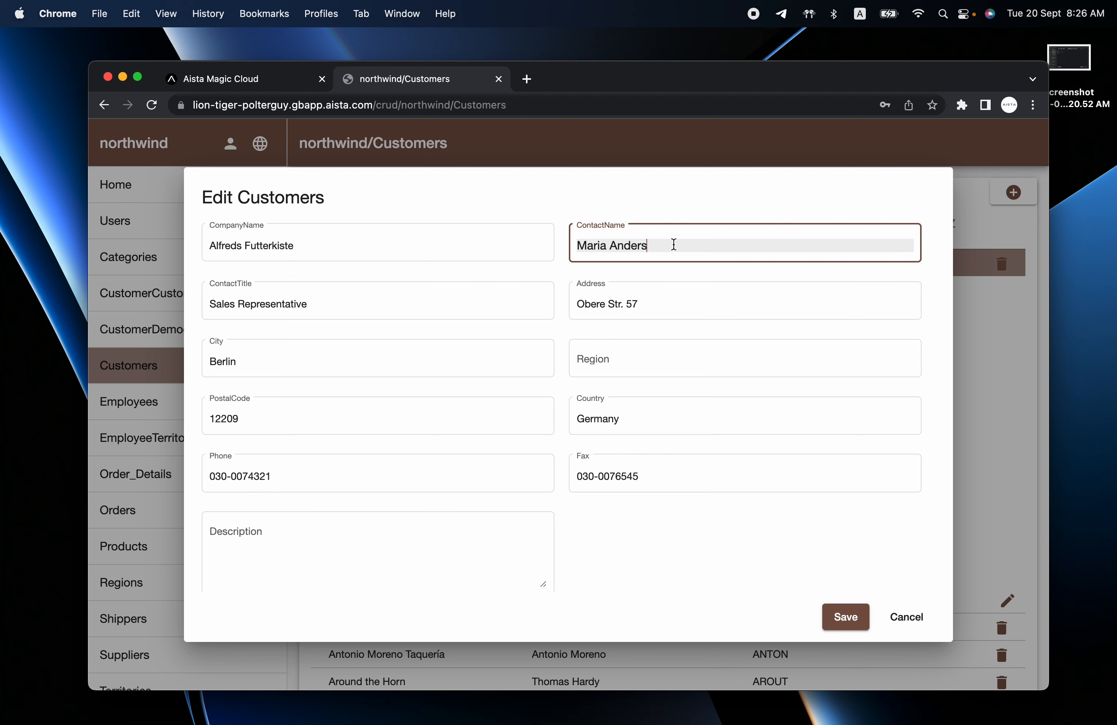
{"action": "left_click_drag", "start_coordinate": [682, 245], "coordinate": [568, 252]}
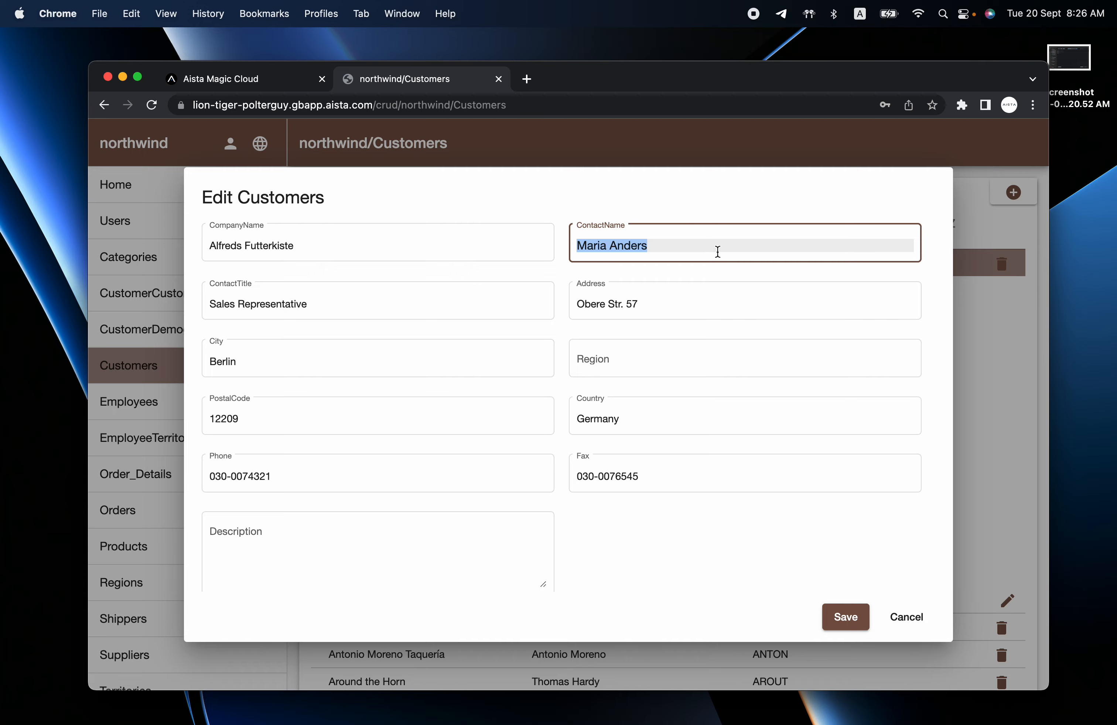
{"action": "key", "text": "Escape"}
{"action": "left_click", "coordinate": [1013, 192]}
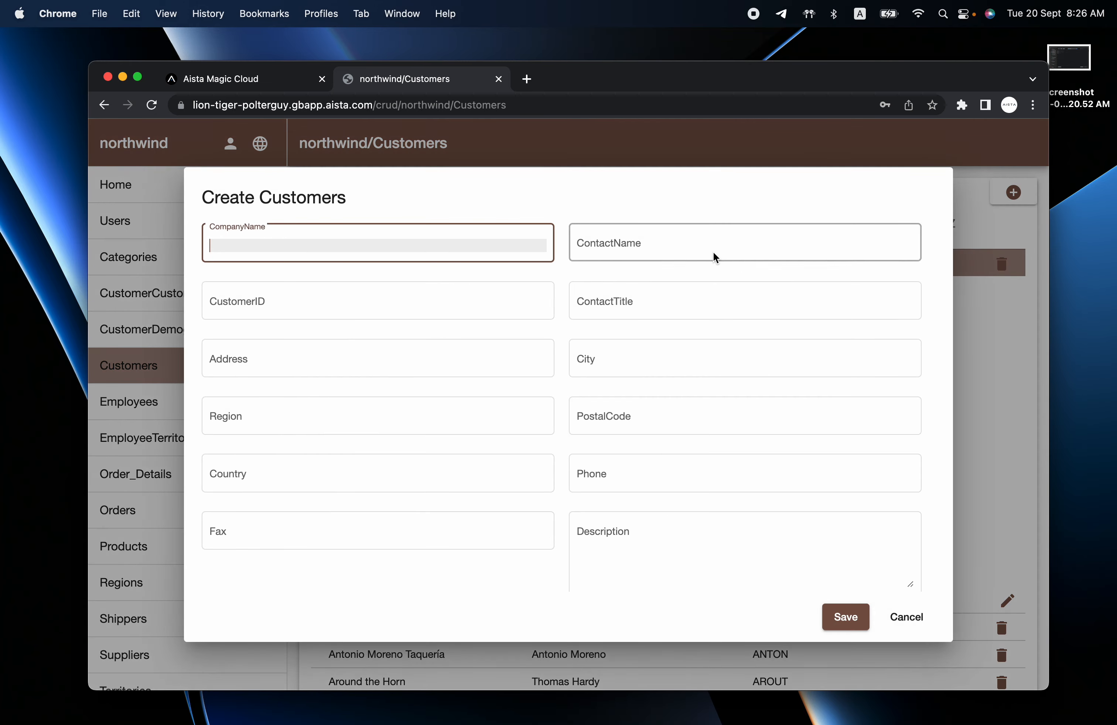
{"action": "left_click", "coordinate": [672, 238]}
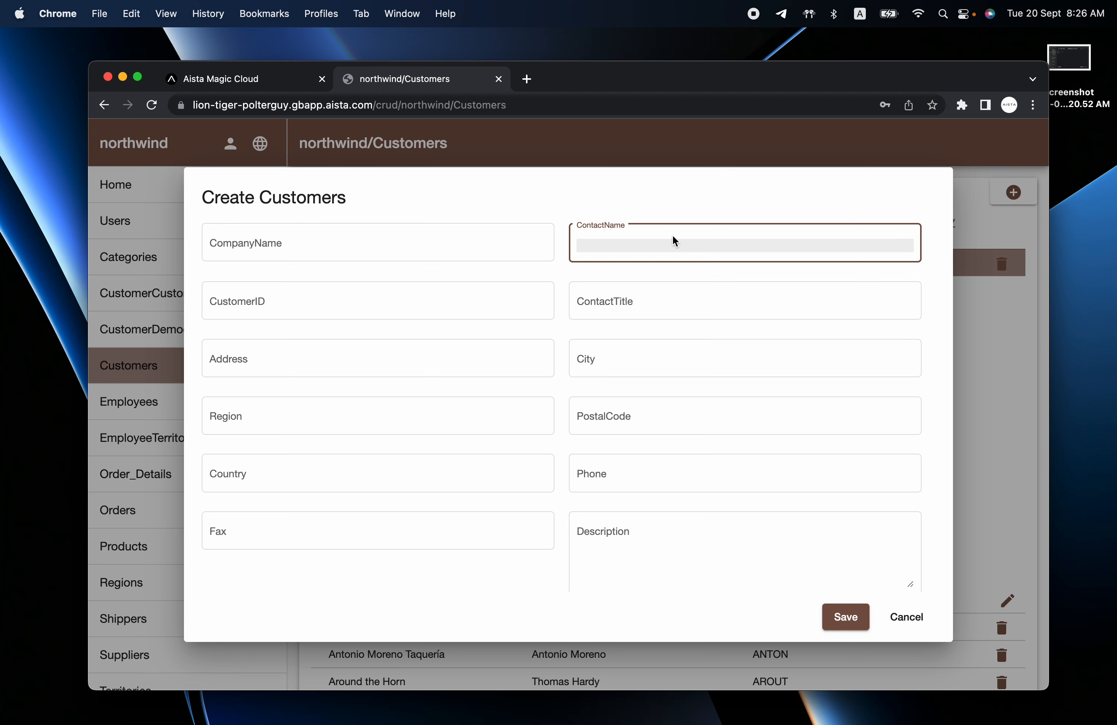
{"action": "key", "text": "Escape"}
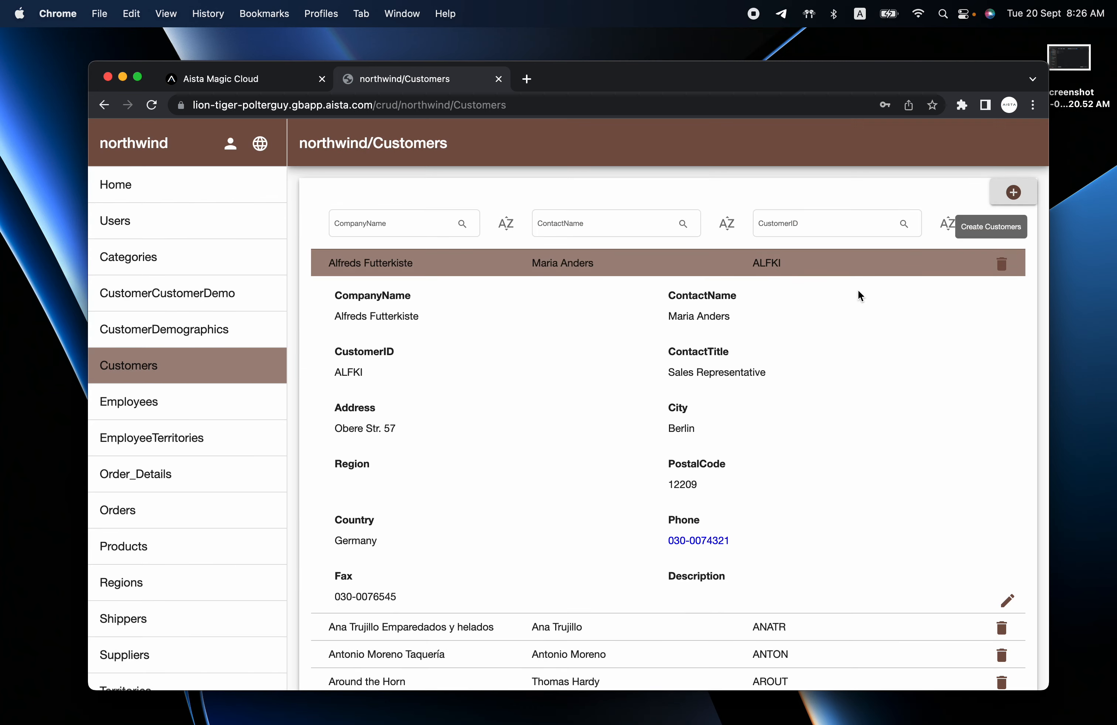
Reopen the first customer's edit form, close it unsaved, and return to Aista Magic Cloud.
{"action": "left_click", "coordinate": [1005, 600]}
{"action": "left_click", "coordinate": [700, 242]}
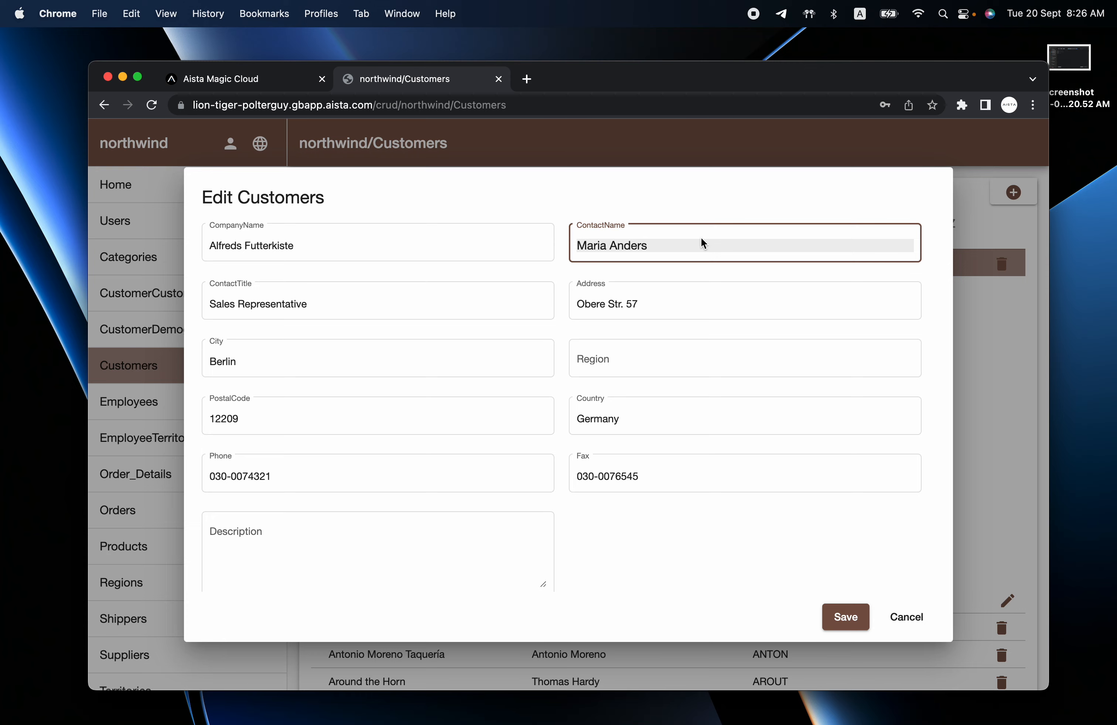
{"action": "scroll", "coordinate": [620, 354], "scroll_direction": "down", "scroll_amount": 2}
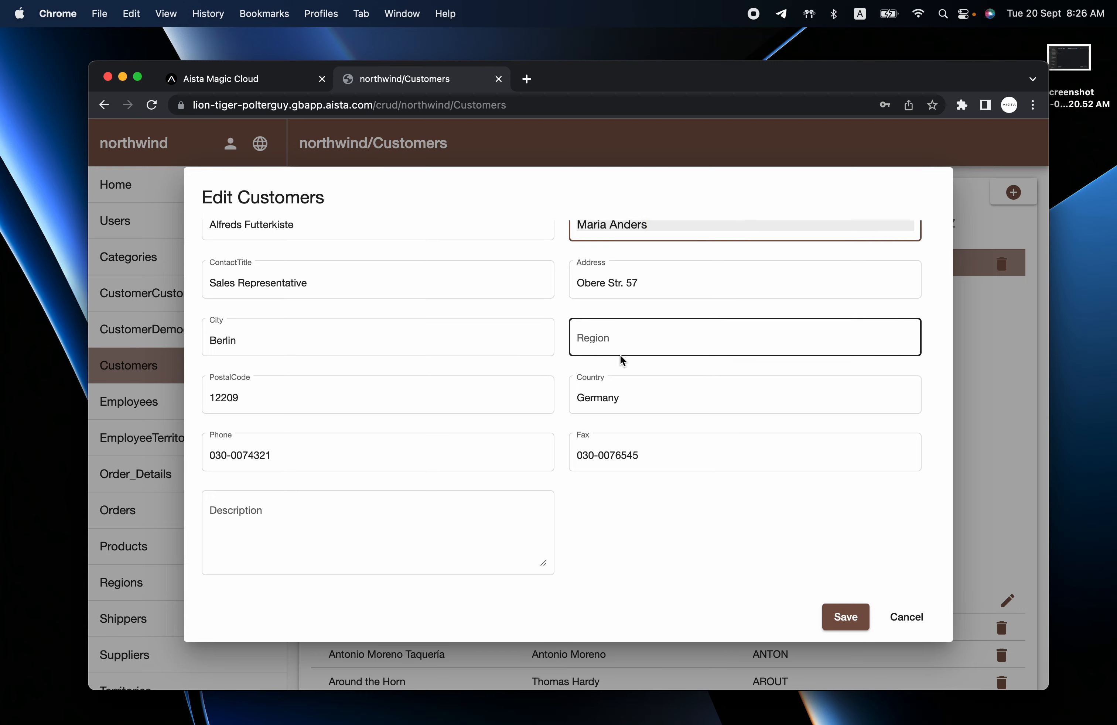
{"action": "key", "text": "Escape"}
{"action": "left_click", "coordinate": [235, 79]}
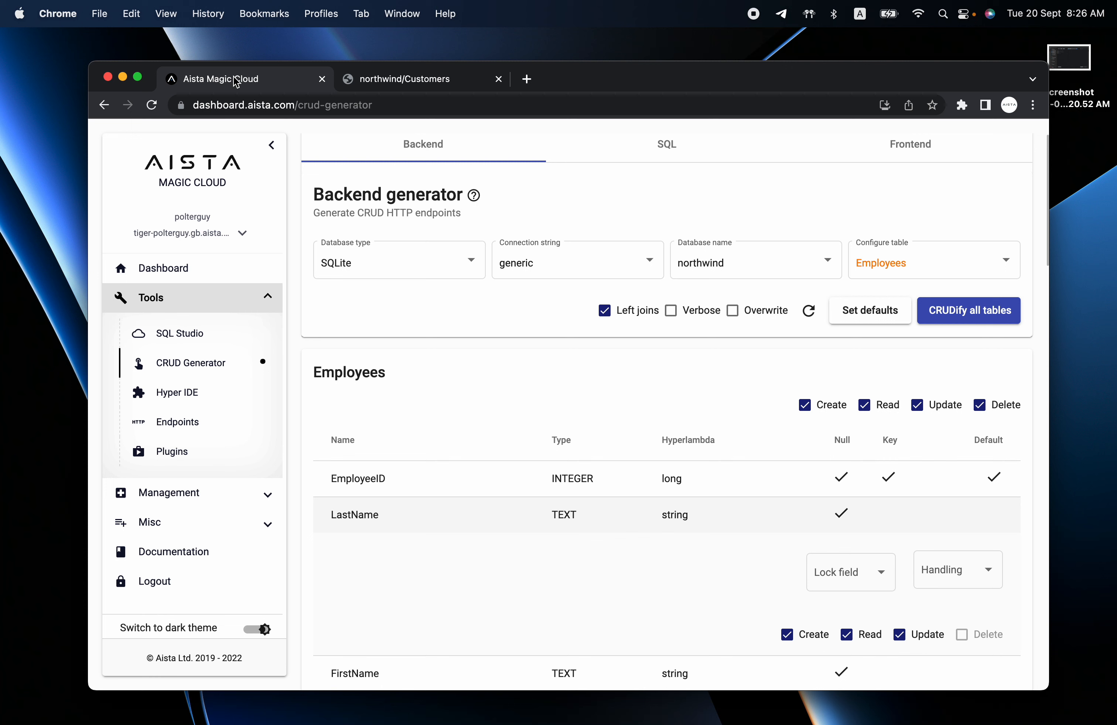
Open SQL Studio from the Tools sidebar.
{"action": "left_click", "coordinate": [175, 338]}
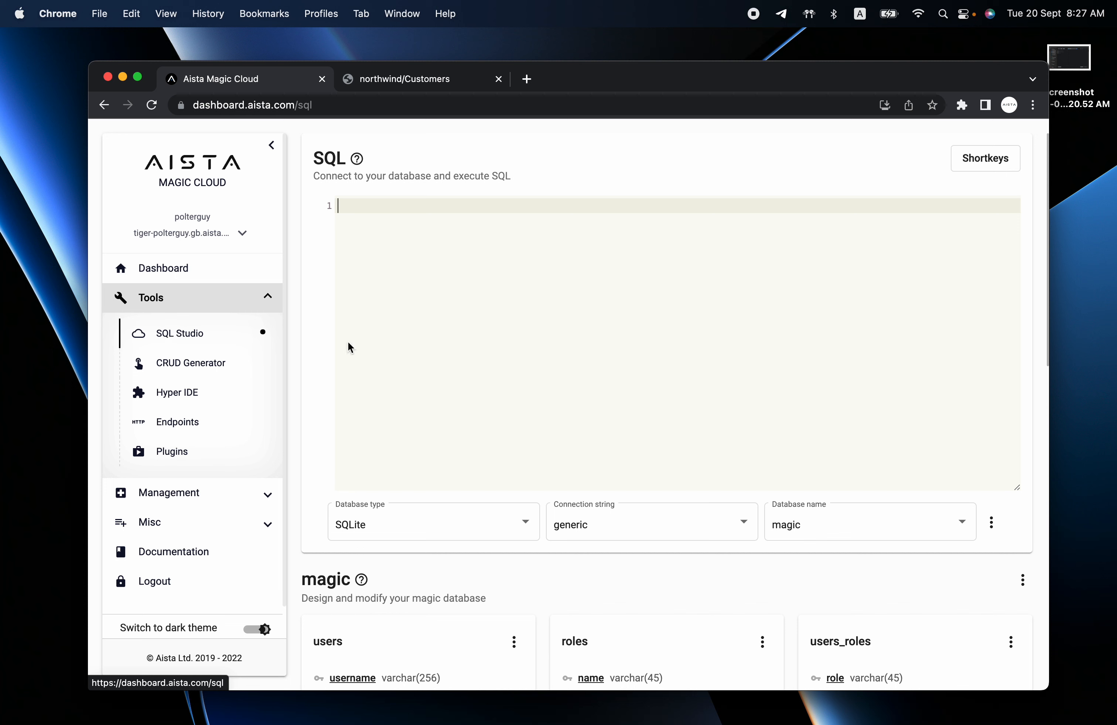
Connect SQL Studio to the northwind database and scroll through its table schemas.
{"action": "left_click", "coordinate": [847, 524]}
{"action": "left_click", "coordinate": [840, 552]}
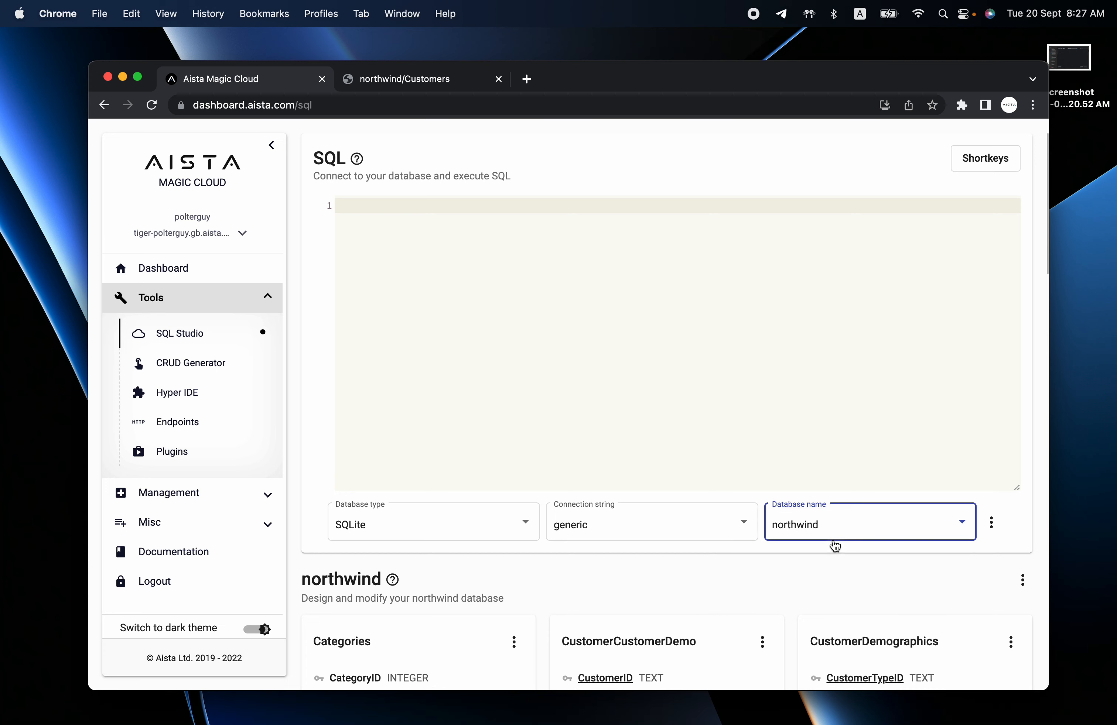
{"action": "scroll", "coordinate": [658, 549], "scroll_direction": "down", "scroll_amount": 5}
{"action": "scroll", "coordinate": [683, 380], "scroll_direction": "down", "scroll_amount": 6}
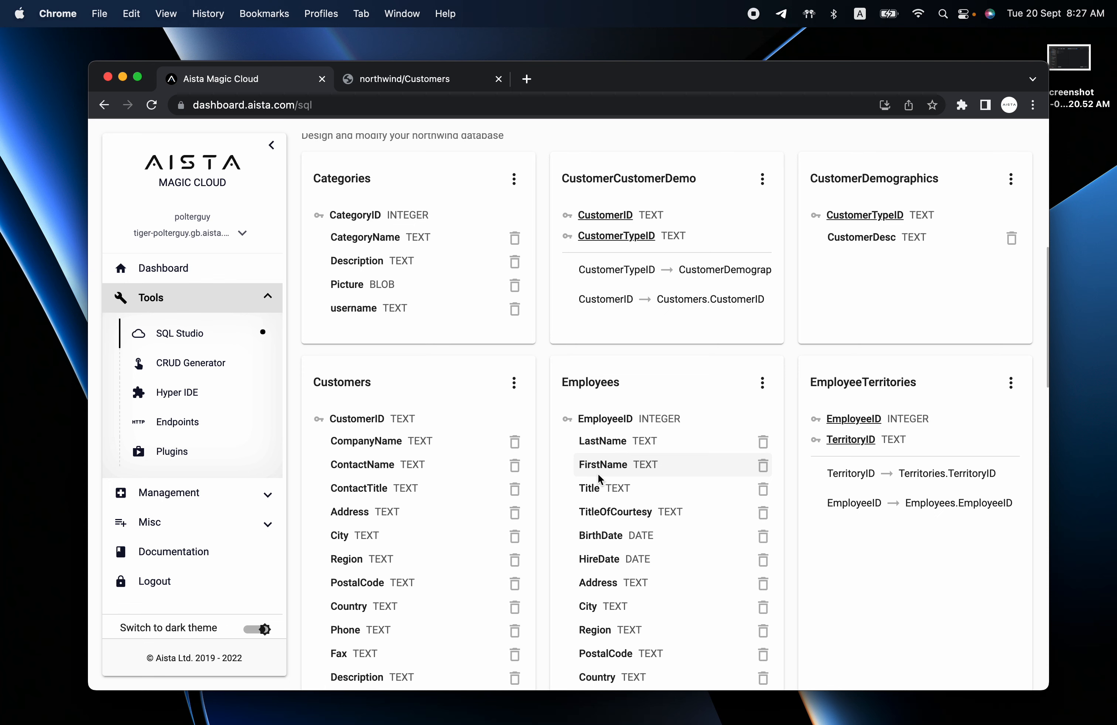
{"action": "scroll", "coordinate": [597, 474], "scroll_direction": "up", "scroll_amount": 10}
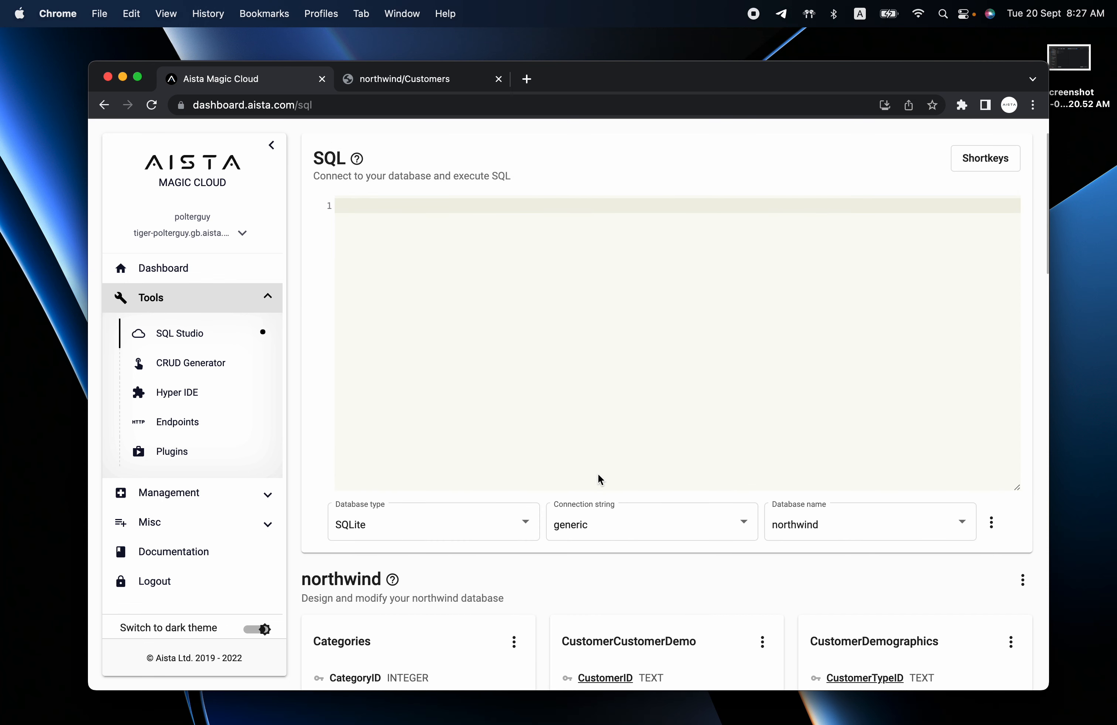
Create a new database named crm.
{"action": "left_click", "coordinate": [991, 522]}
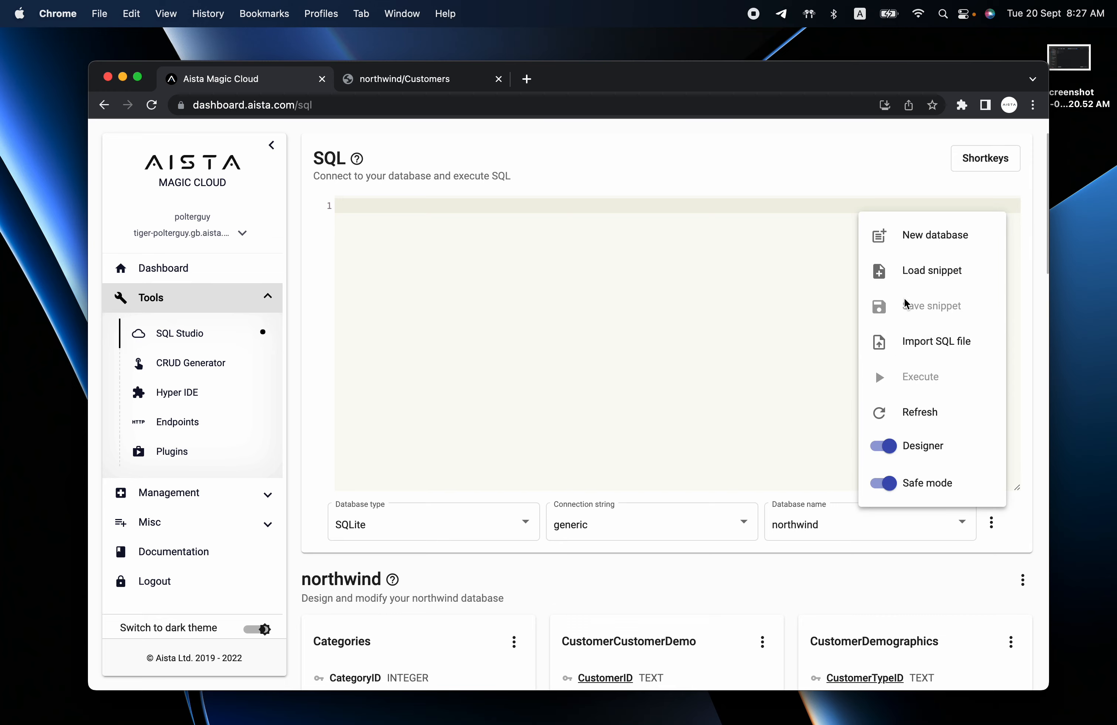
{"action": "left_click", "coordinate": [914, 245]}
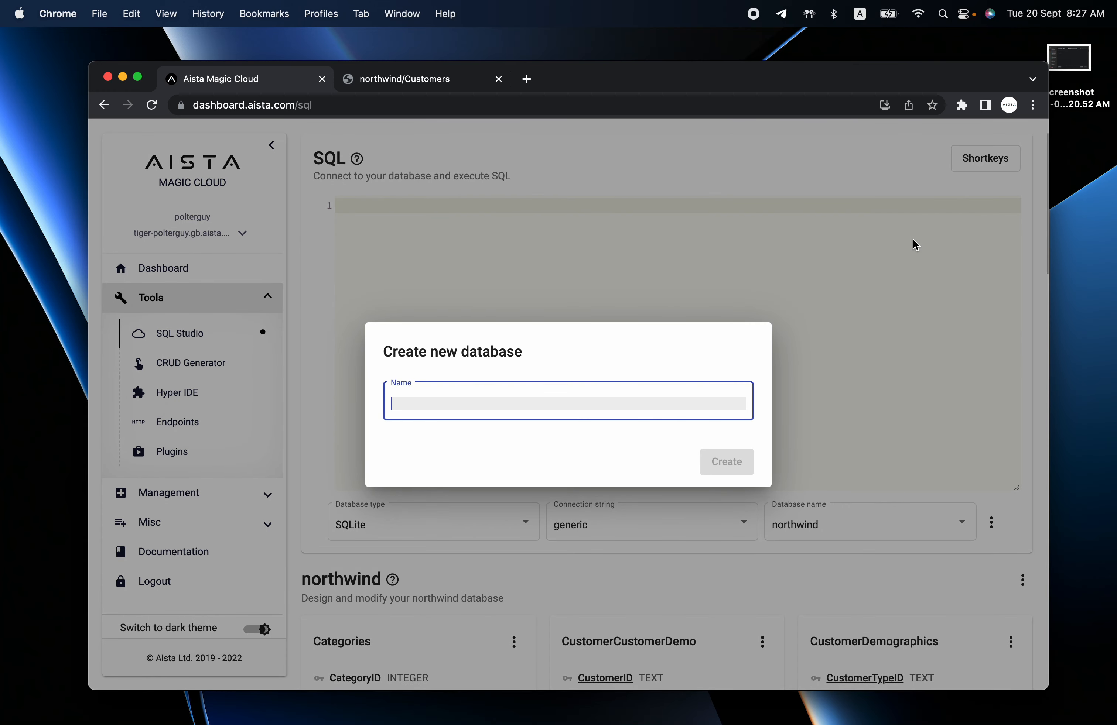
{"action": "type", "text": "crm"}
{"action": "key", "text": "Return"}
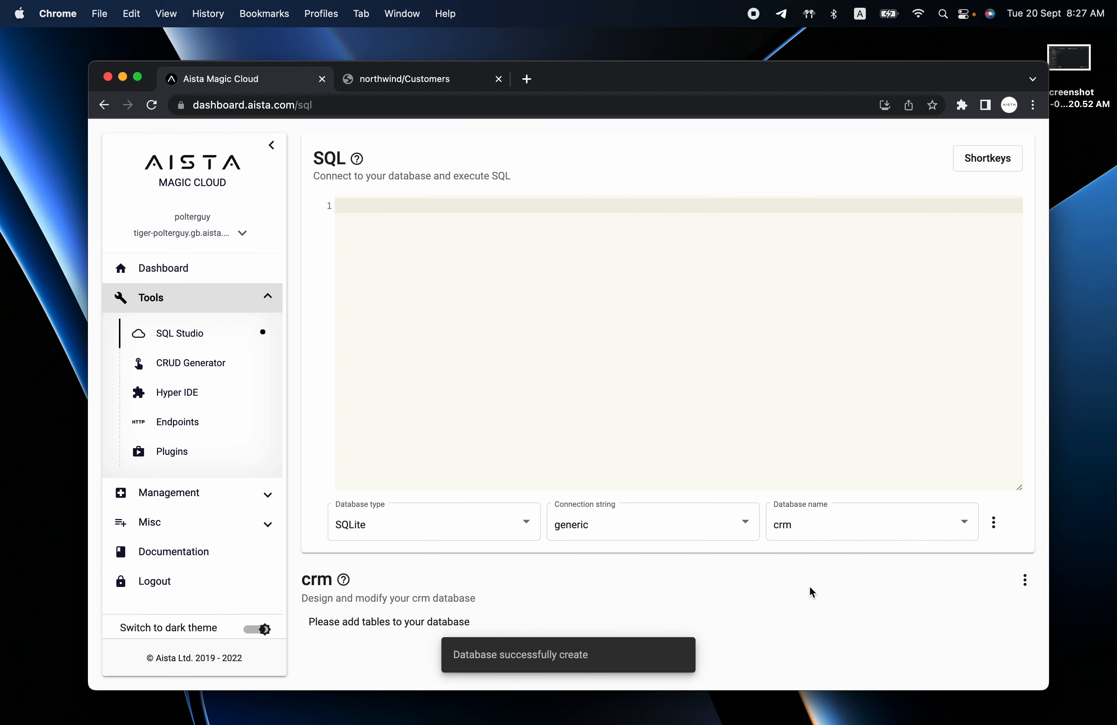
Add a customers table to crm with primary key customer_id.
{"action": "left_click", "coordinate": [1025, 581]}
{"action": "left_click", "coordinate": [963, 365]}
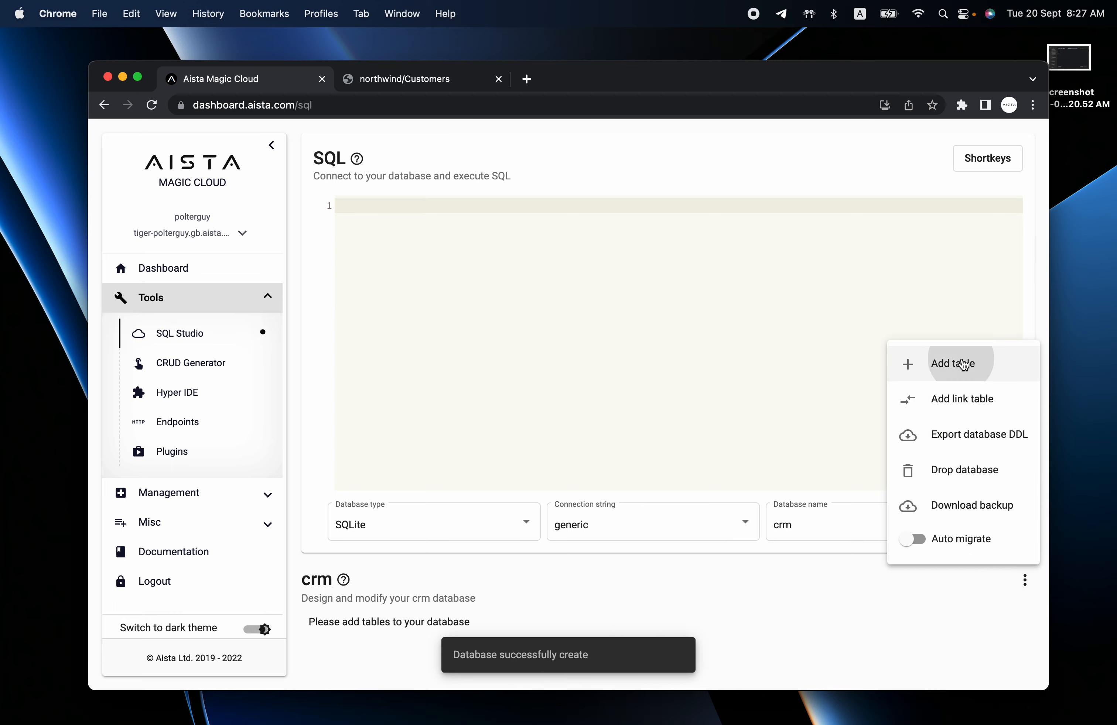
{"action": "type", "text": "customers"}
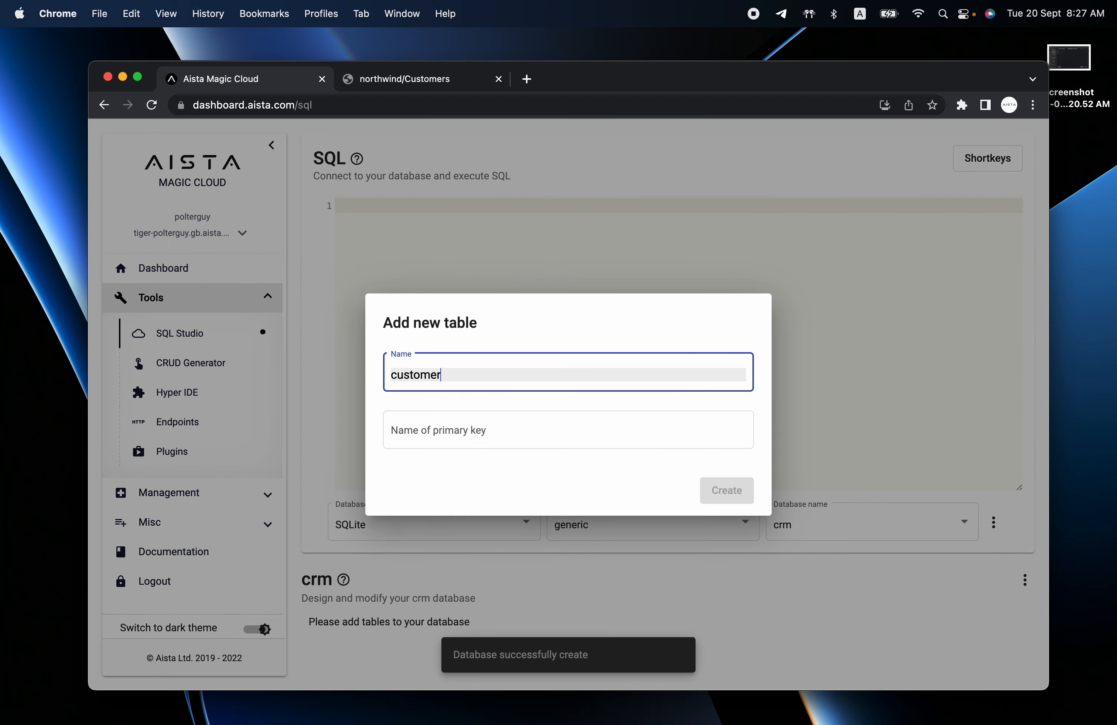
{"action": "key", "text": "Tab"}
{"action": "key", "text": "Right"}
{"action": "key", "text": "Left"}
{"action": "key", "text": "Left"}
{"action": "key", "text": "Left"}
{"action": "key", "text": "BackSpace"}
{"action": "key", "text": "Return"}
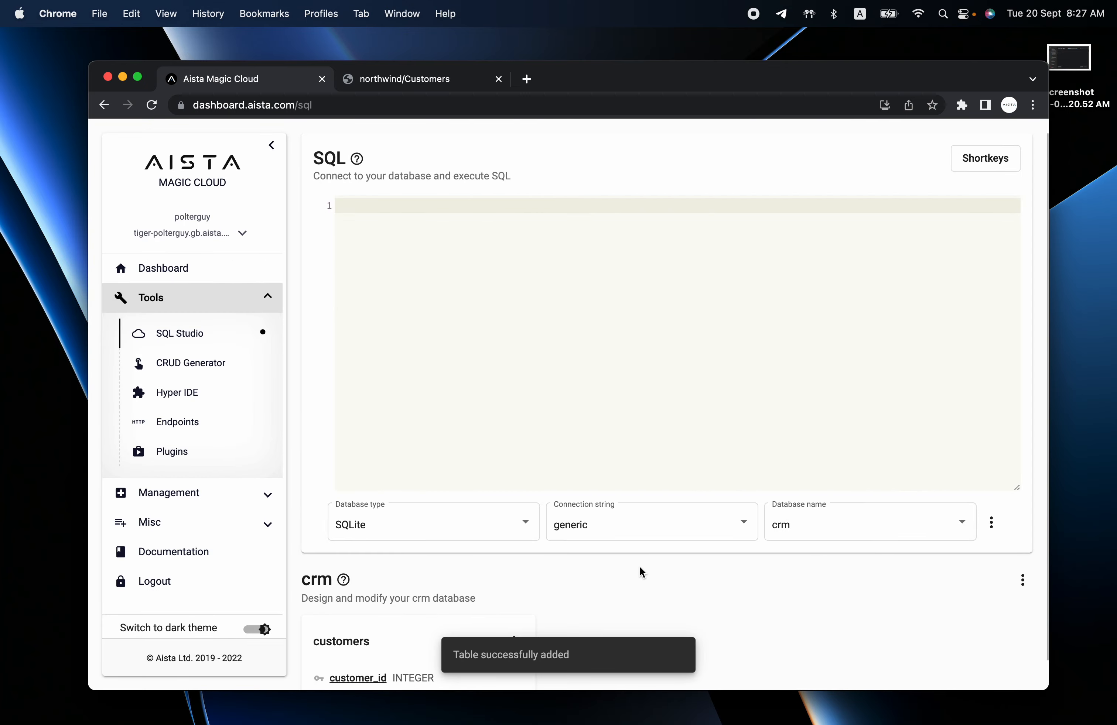
{"action": "scroll", "coordinate": [640, 567], "scroll_direction": "down", "scroll_amount": 2}
{"action": "left_click", "coordinate": [513, 594]}
Add a text column named name to customers.
{"action": "left_click", "coordinate": [550, 500]}
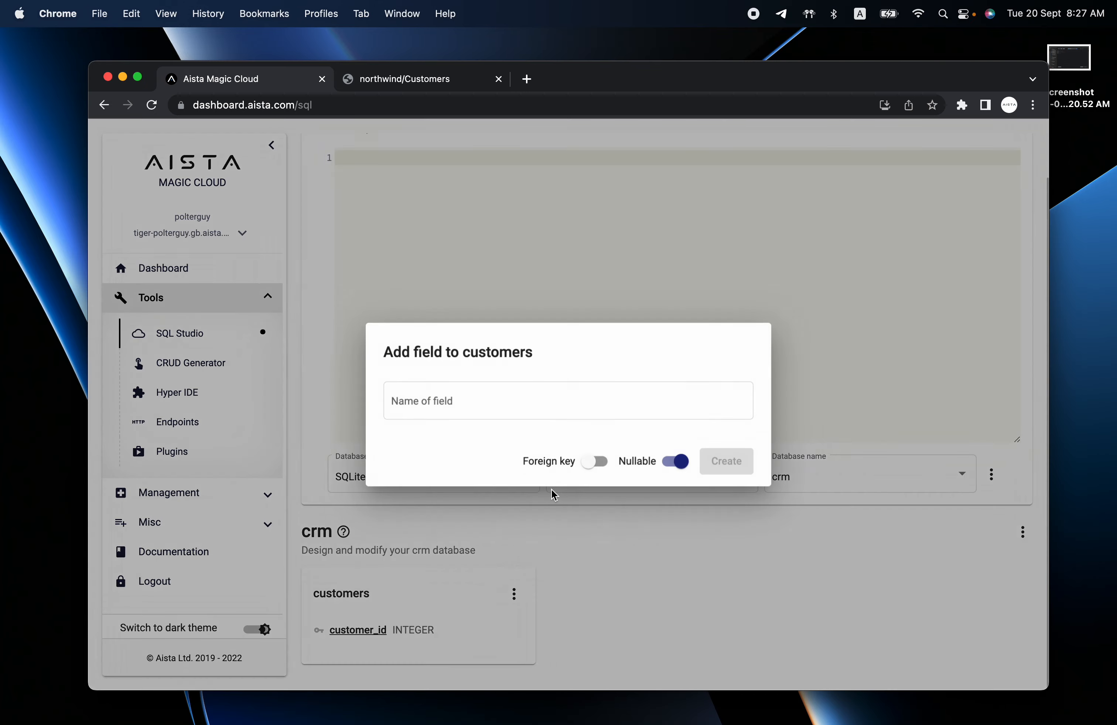
{"action": "type", "text": "name"}
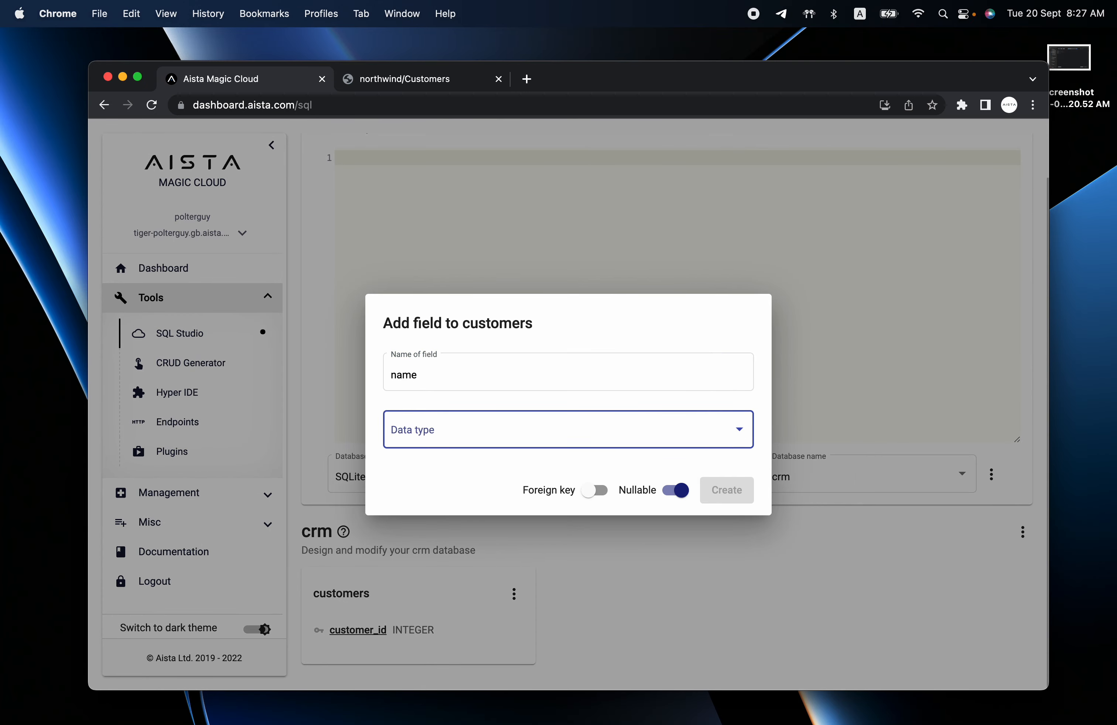
{"action": "left_click", "coordinate": [592, 437]}
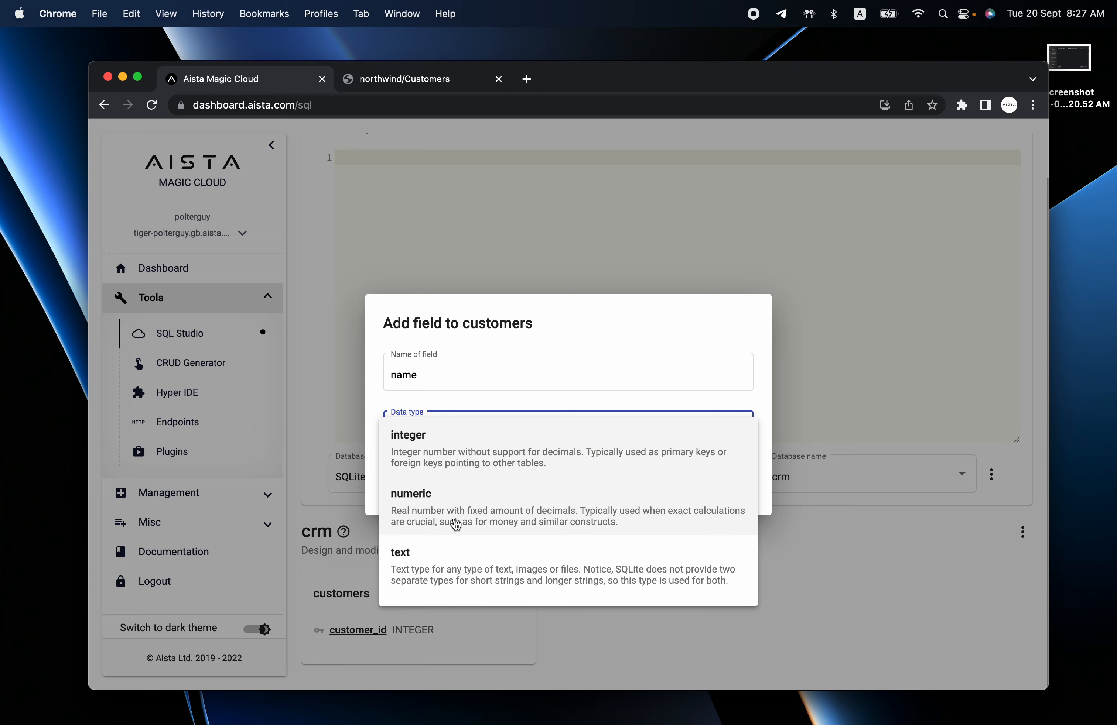
{"action": "left_click", "coordinate": [450, 575]}
{"action": "left_click", "coordinate": [726, 519]}
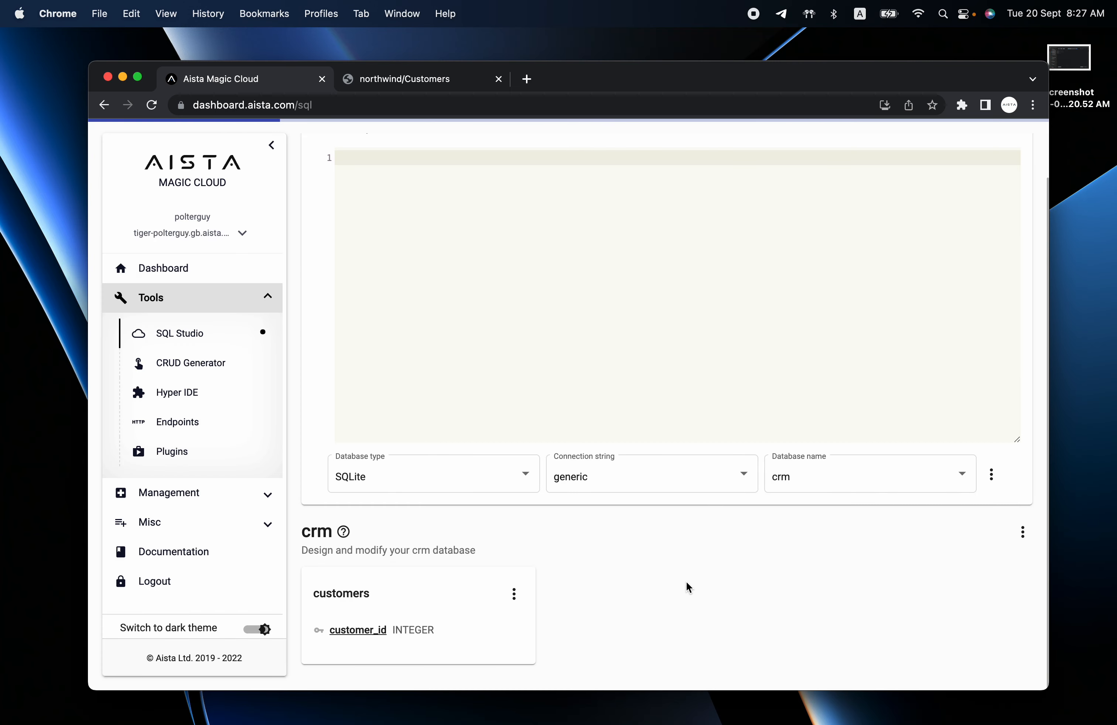
Add a created timestamp column defaulting to current_timestamp.
{"action": "left_click", "coordinate": [514, 594]}
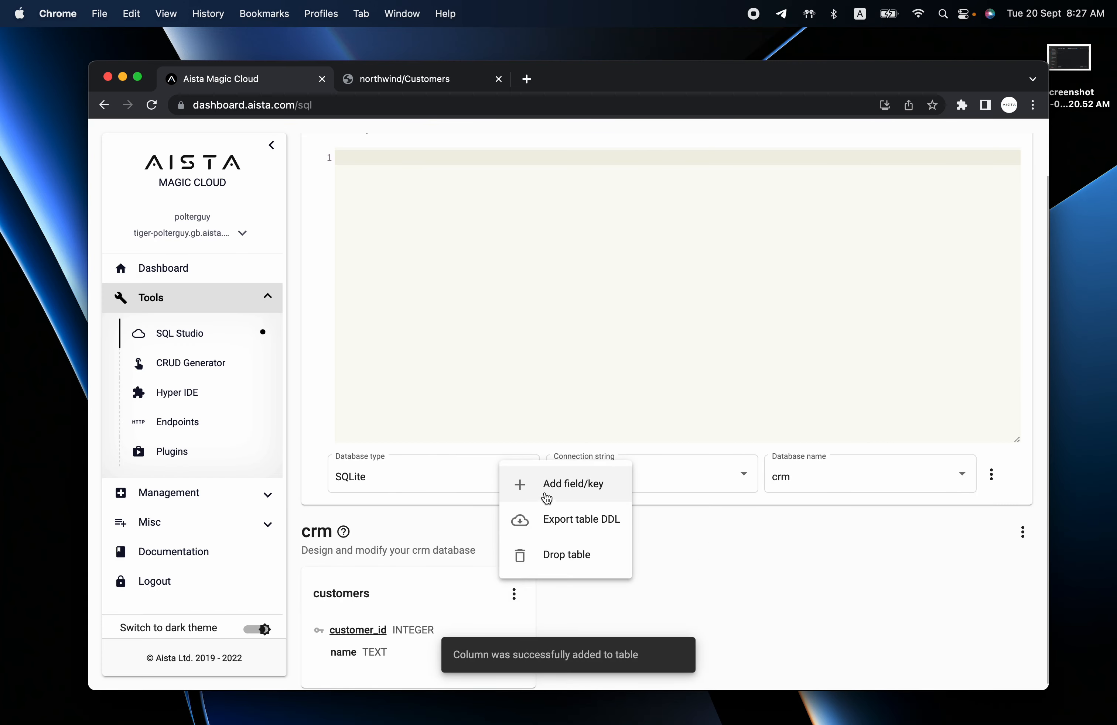
{"action": "left_click", "coordinate": [554, 486]}
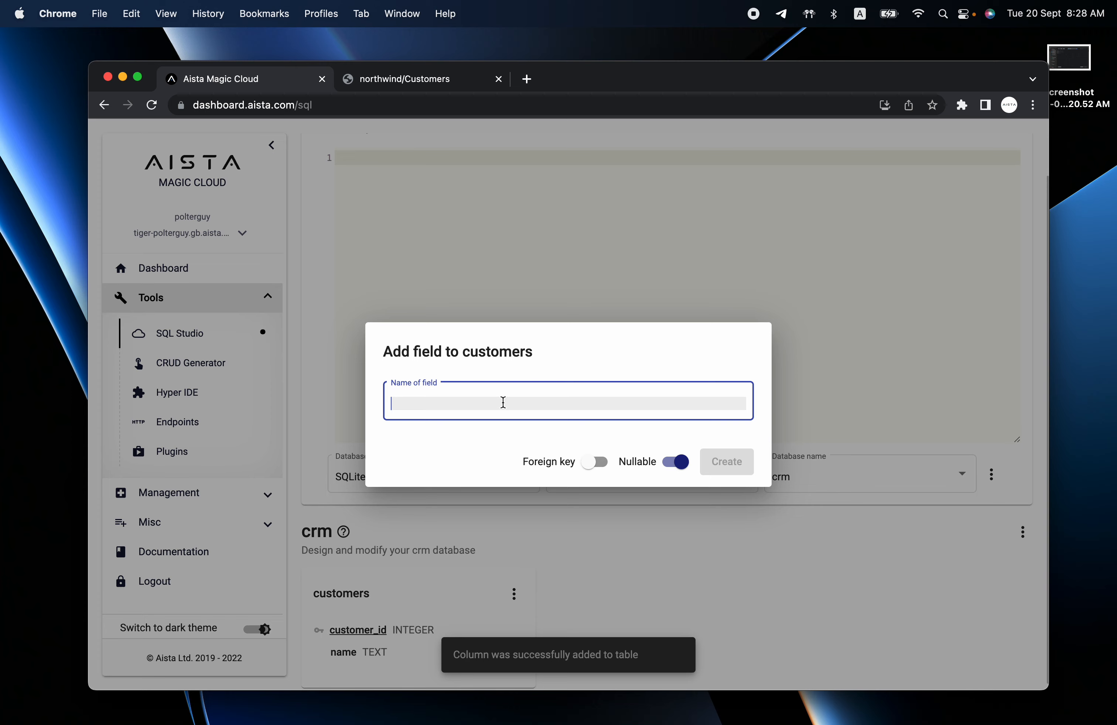
{"action": "type", "text": "created"}
{"action": "left_click", "coordinate": [534, 429]}
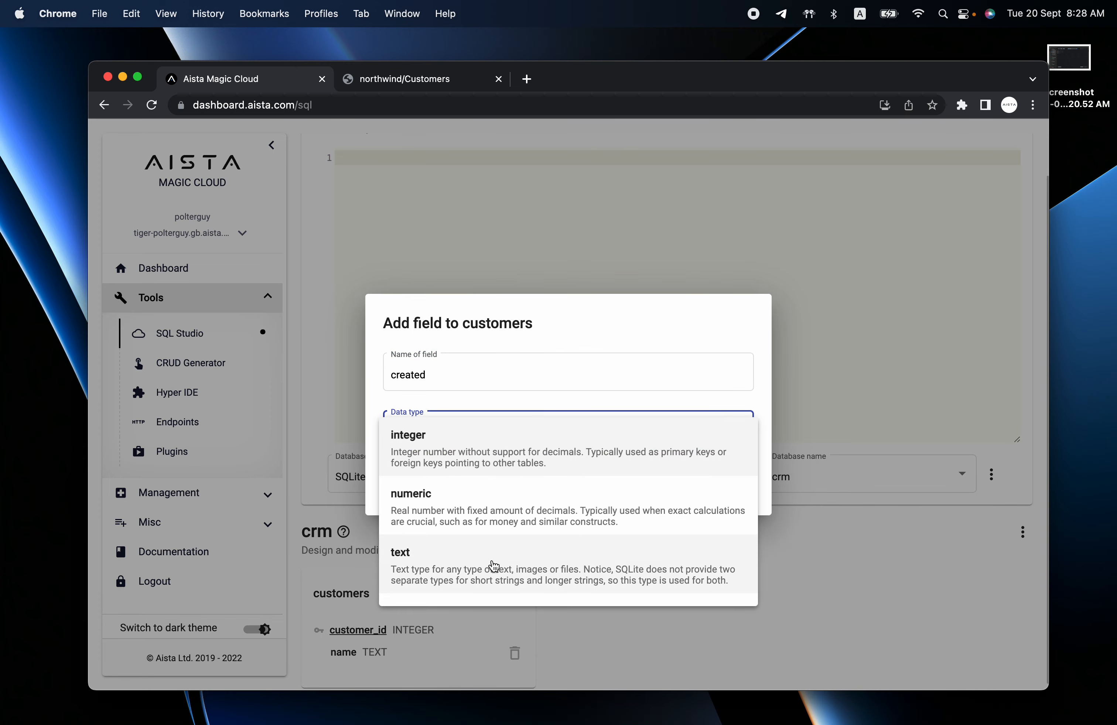
{"action": "scroll", "coordinate": [531, 518], "scroll_direction": "down", "scroll_amount": 2}
{"action": "left_click", "coordinate": [536, 572]}
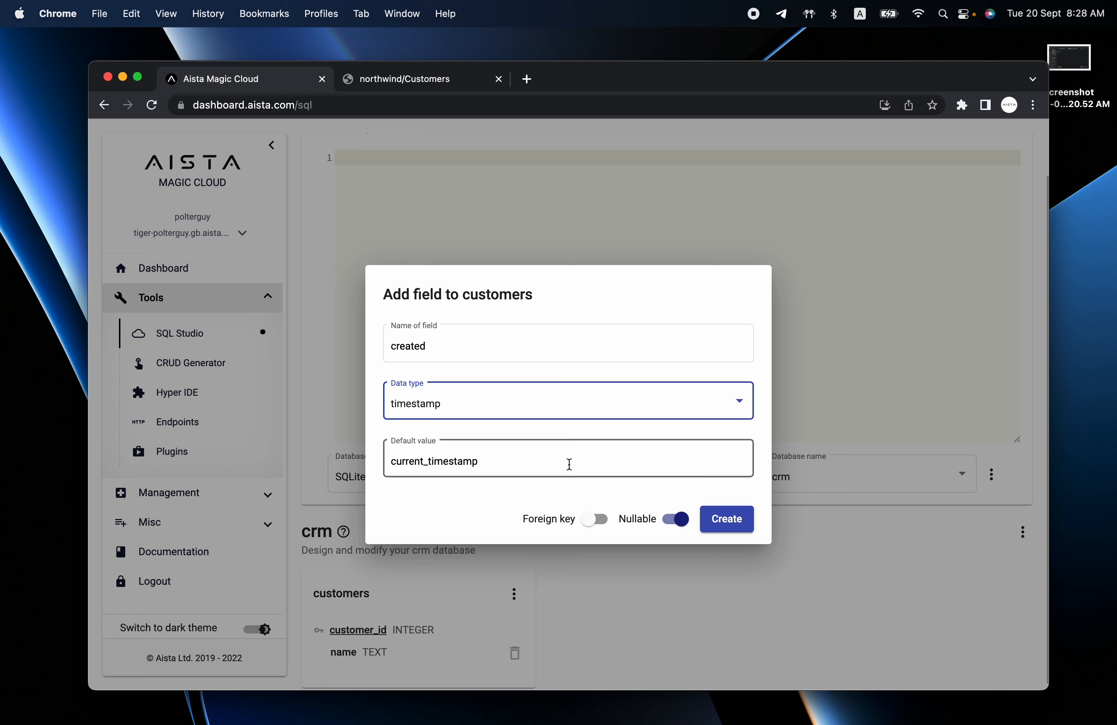
{"action": "left_click", "coordinate": [571, 464]}
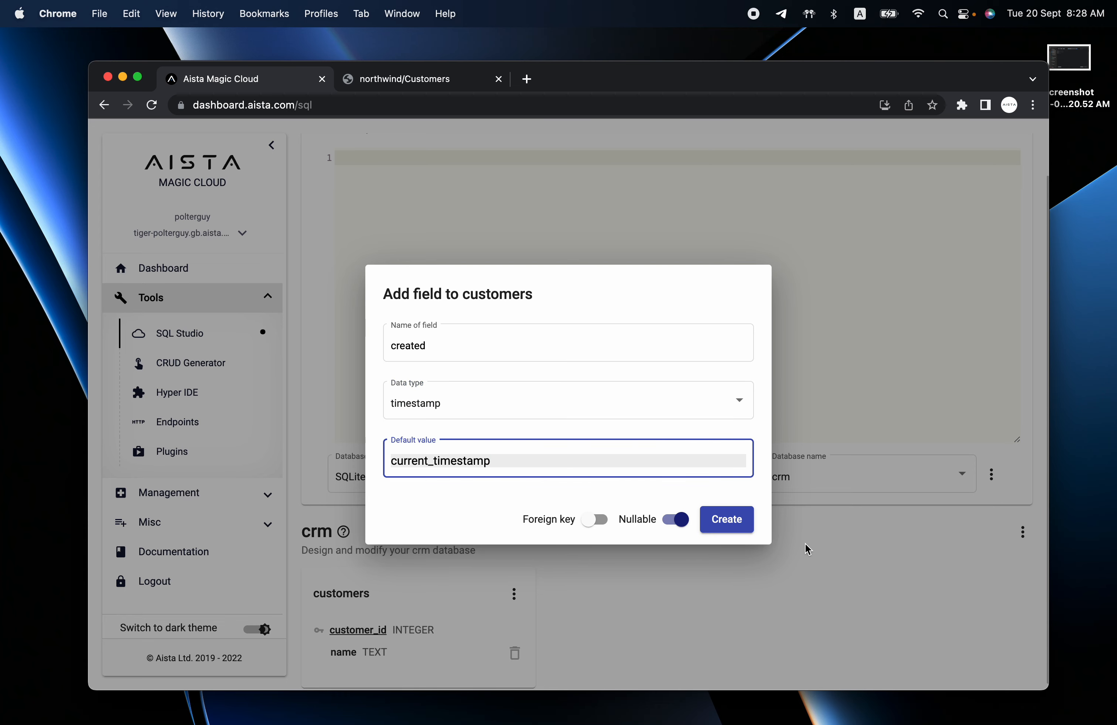
{"action": "left_click", "coordinate": [725, 520]}
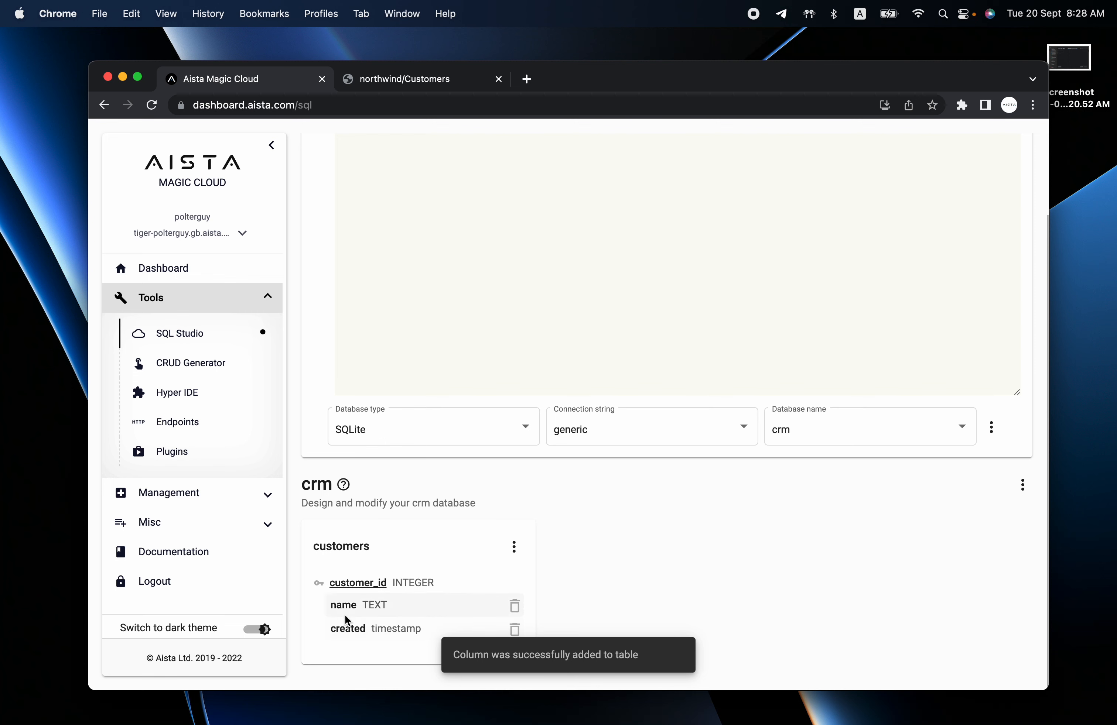
{"action": "left_click_drag", "start_coordinate": [330, 629], "coordinate": [428, 630]}
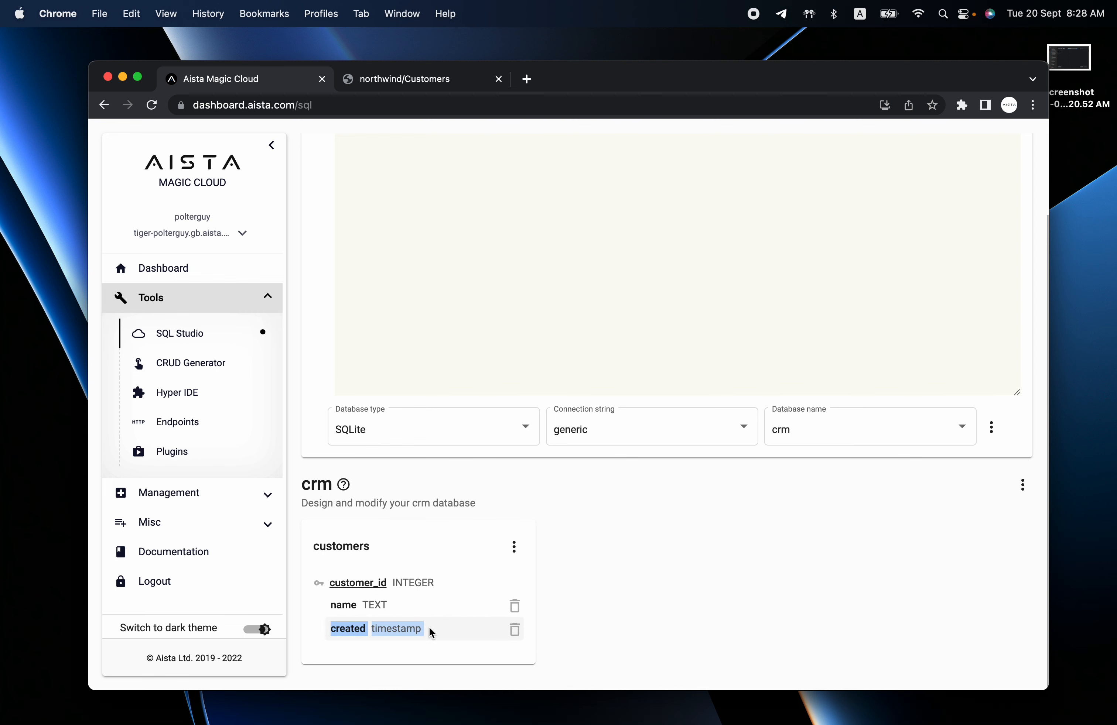
Add a text column named email to customers.
{"action": "left_click", "coordinate": [513, 550]}
{"action": "left_click", "coordinate": [548, 584]}
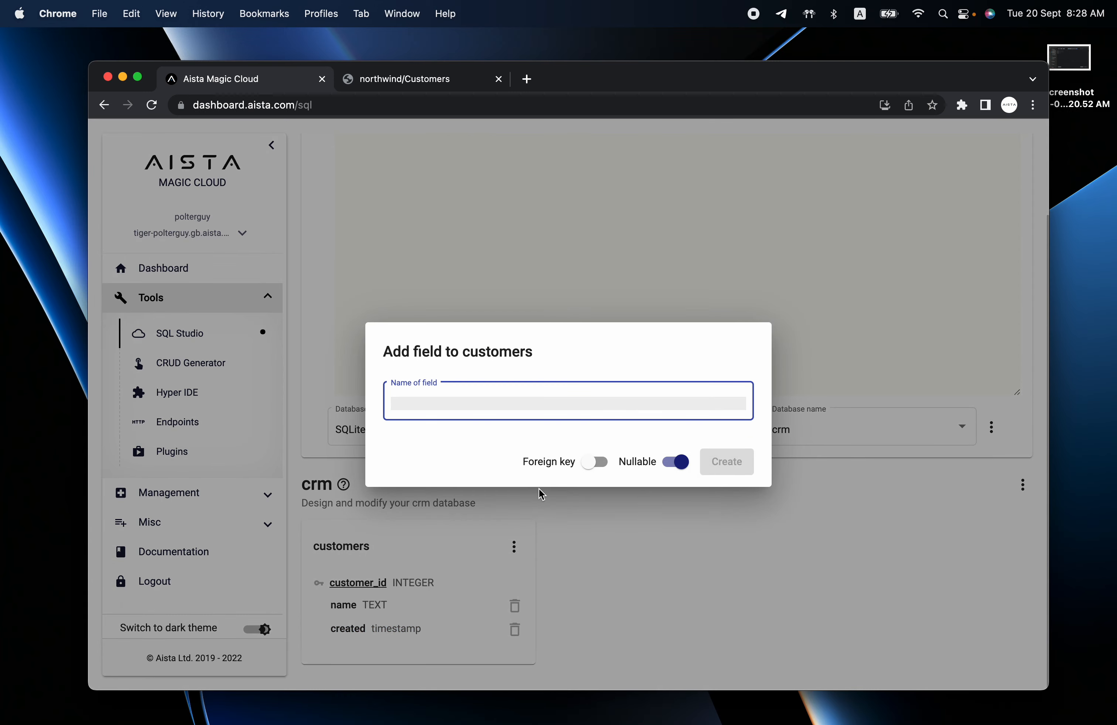
{"action": "type", "text": "email"}
{"action": "key", "text": "Tab"}
{"action": "left_click", "coordinate": [536, 438]}
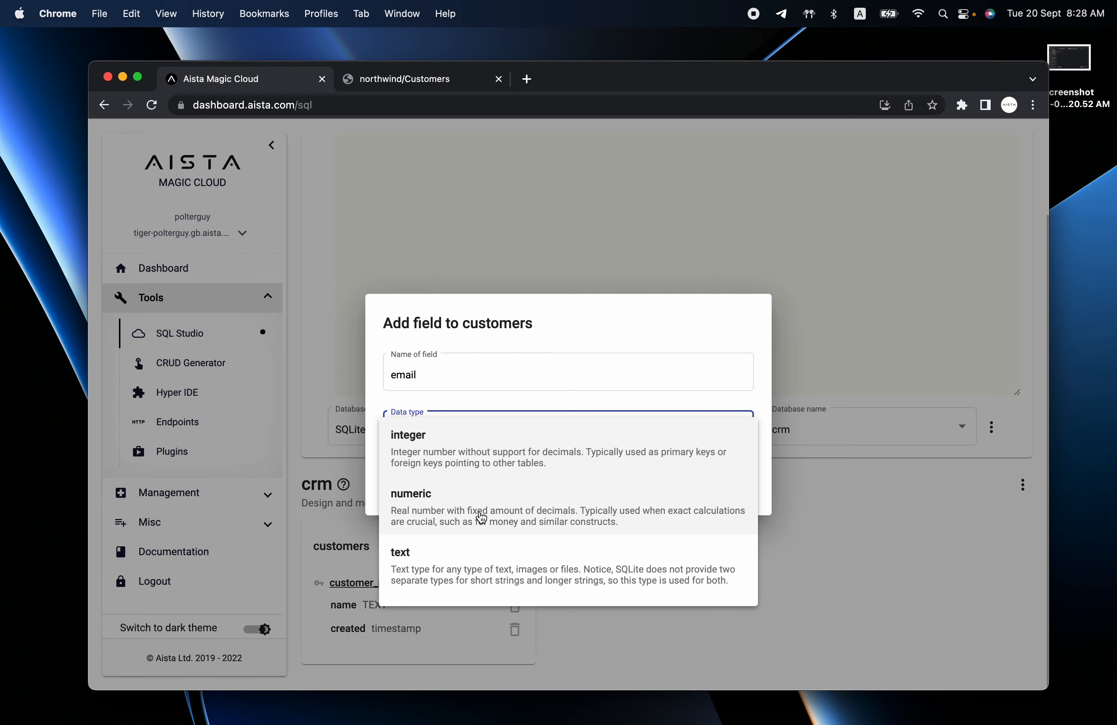
{"action": "left_click", "coordinate": [484, 563]}
{"action": "left_click", "coordinate": [735, 527]}
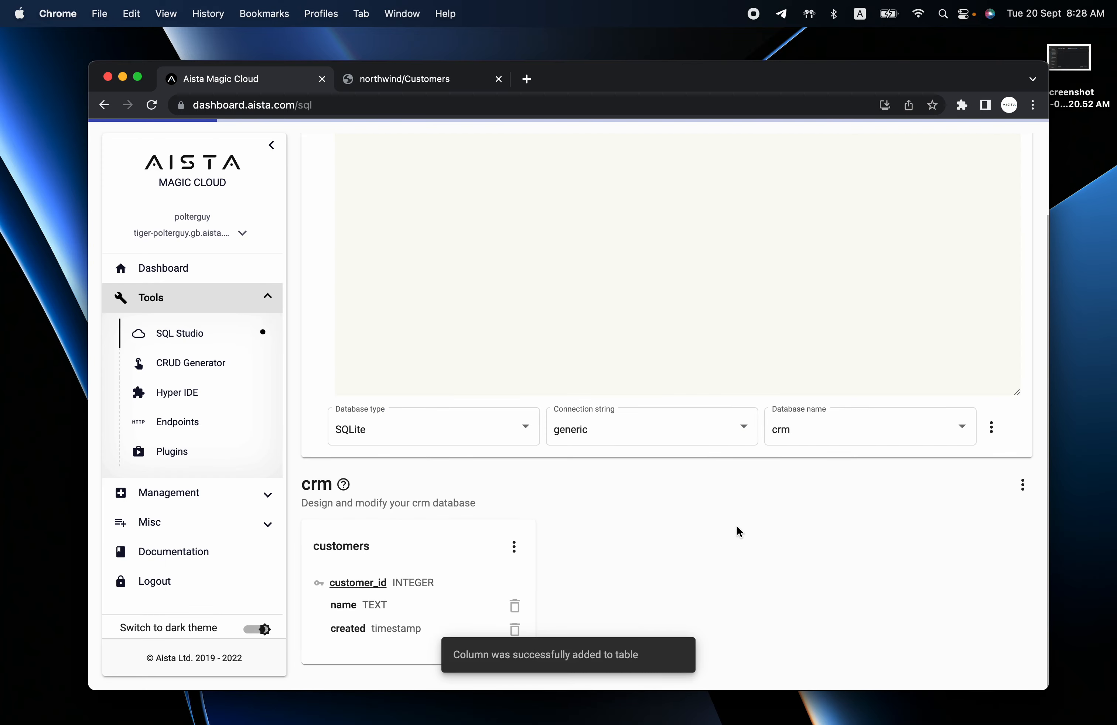
Add a text column named phone to customers.
{"action": "left_click", "coordinate": [514, 546]}
{"action": "left_click", "coordinate": [552, 588]}
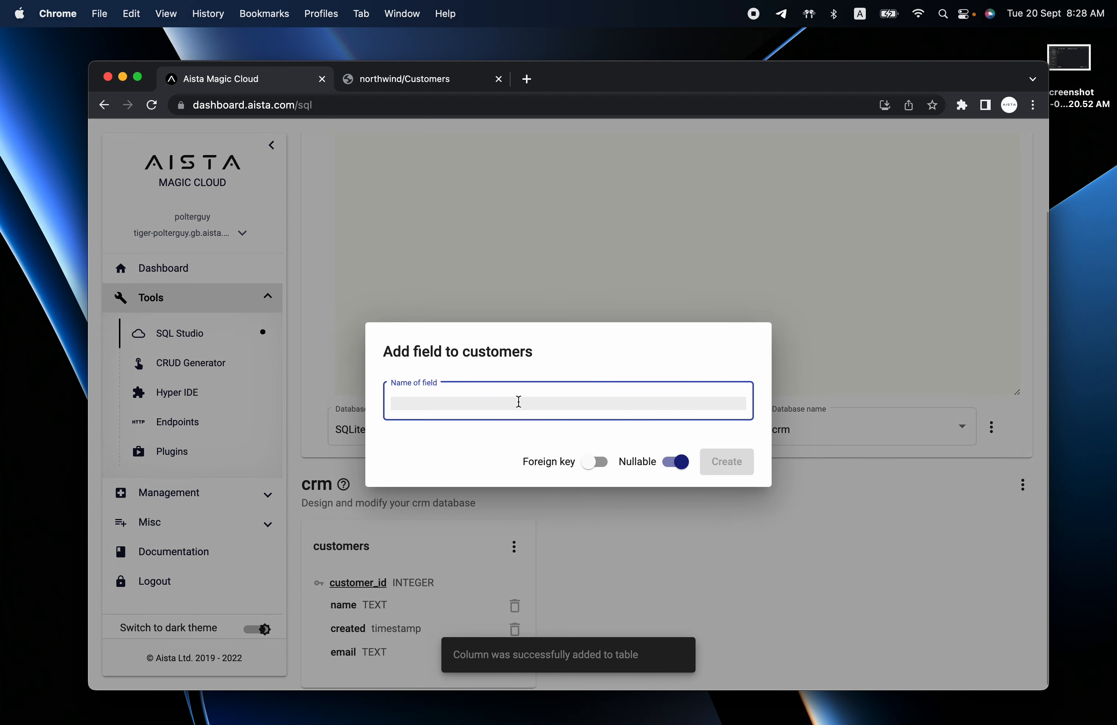
{"action": "type", "text": "phone"}
{"action": "left_click", "coordinate": [508, 430]}
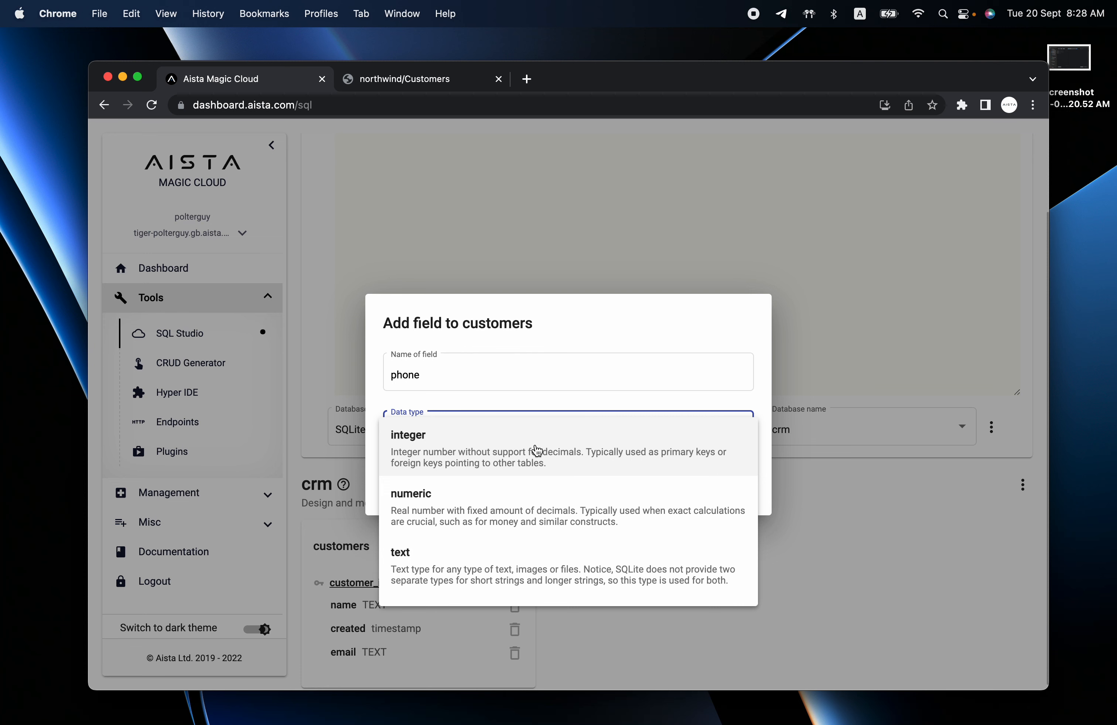
{"action": "scroll", "coordinate": [536, 451], "scroll_direction": "down", "scroll_amount": 1}
{"action": "scroll", "coordinate": [536, 451], "scroll_direction": "up", "scroll_amount": 1}
{"action": "scroll", "coordinate": [510, 518], "scroll_direction": "down", "scroll_amount": 1}
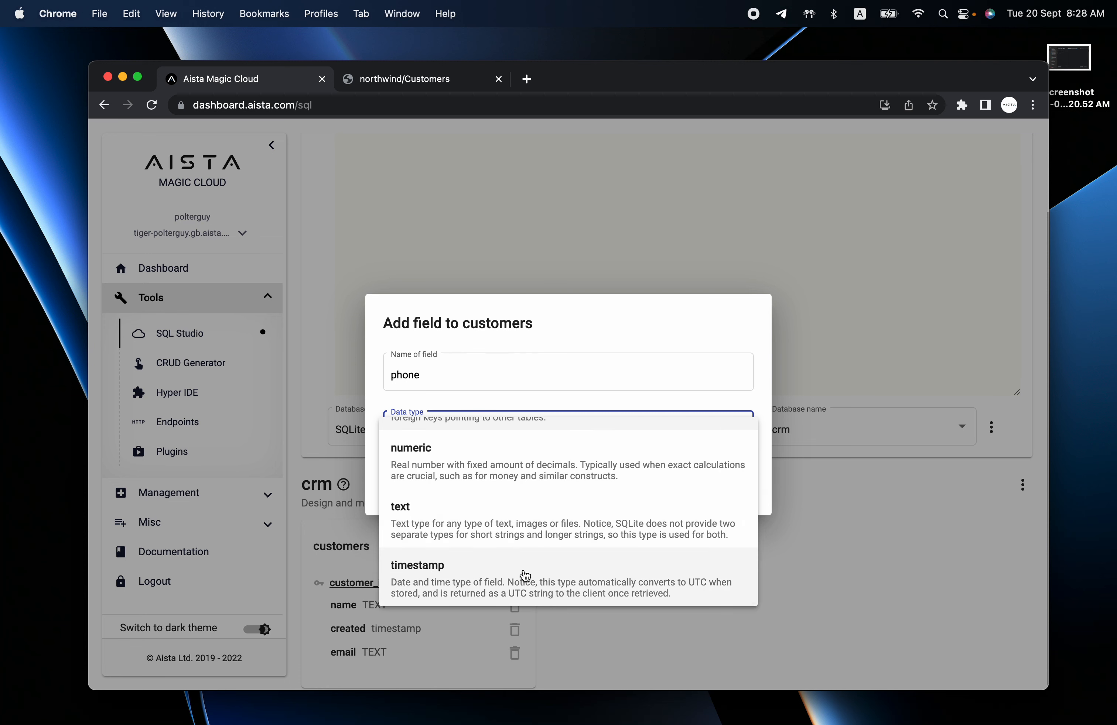
{"action": "scroll", "coordinate": [520, 518], "scroll_direction": "up", "scroll_amount": 1}
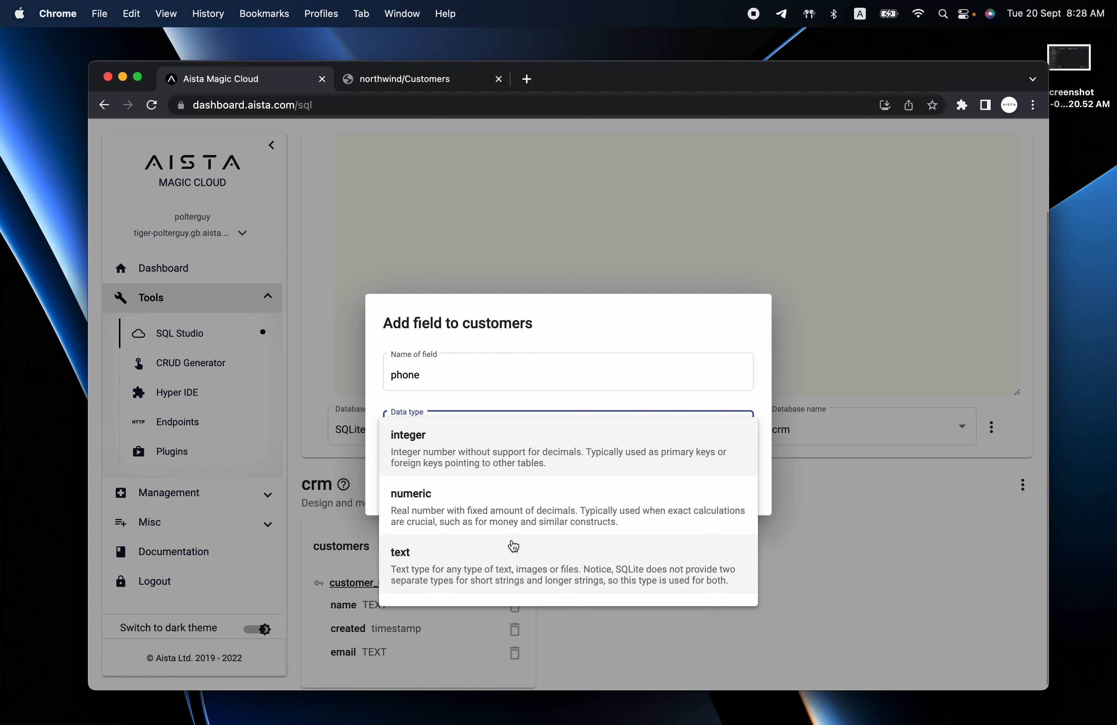
{"action": "scroll", "coordinate": [514, 546], "scroll_direction": "down", "scroll_amount": 1}
{"action": "scroll", "coordinate": [513, 546], "scroll_direction": "up", "scroll_amount": 1}
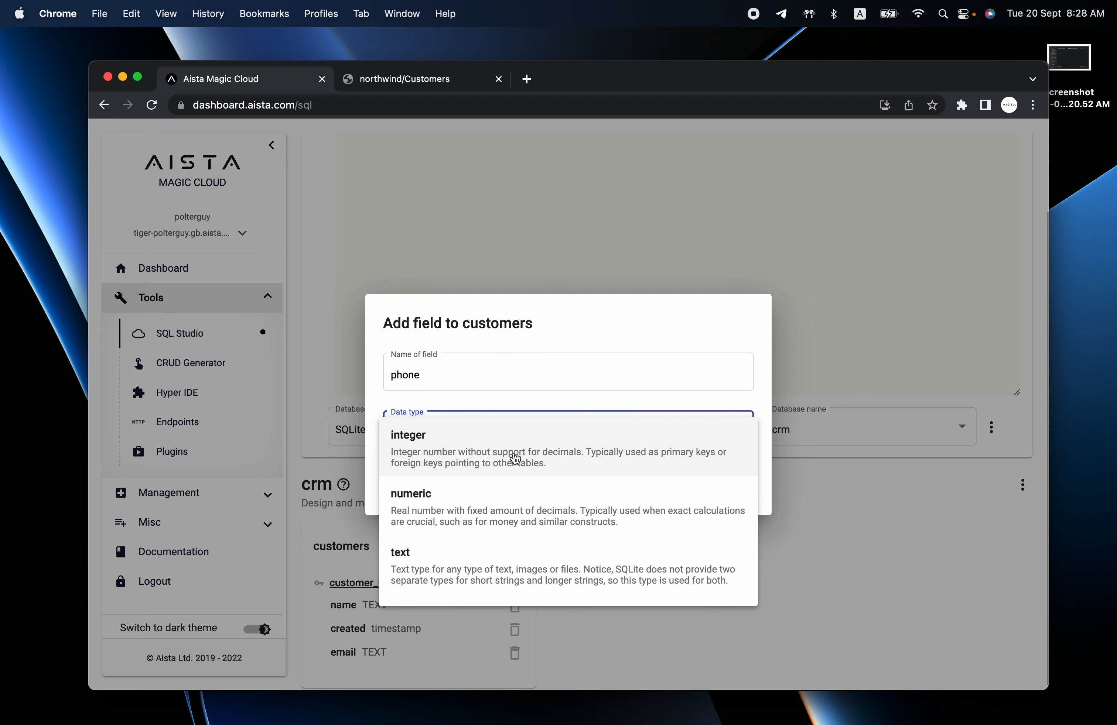
{"action": "scroll", "coordinate": [526, 505], "scroll_direction": "down", "scroll_amount": 1}
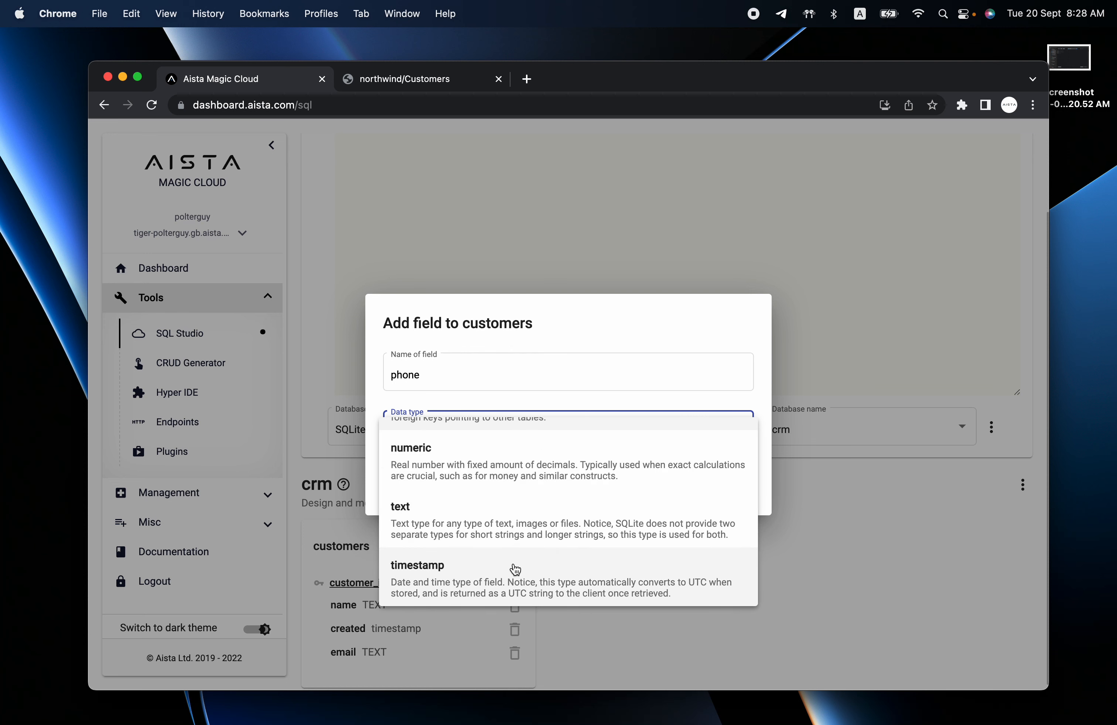
{"action": "left_click", "coordinate": [508, 520]}
{"action": "left_click", "coordinate": [721, 518]}
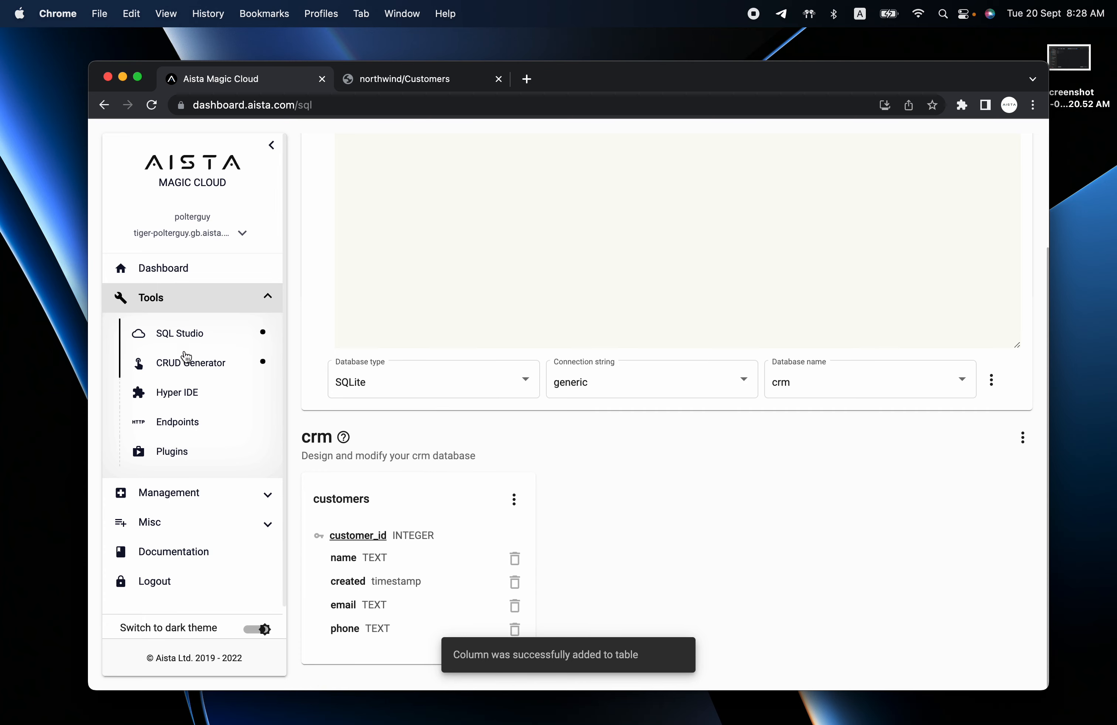
Load the crm database's customers table in the CRUD Generator.
{"action": "left_click", "coordinate": [183, 366]}
{"action": "left_click", "coordinate": [860, 260]}
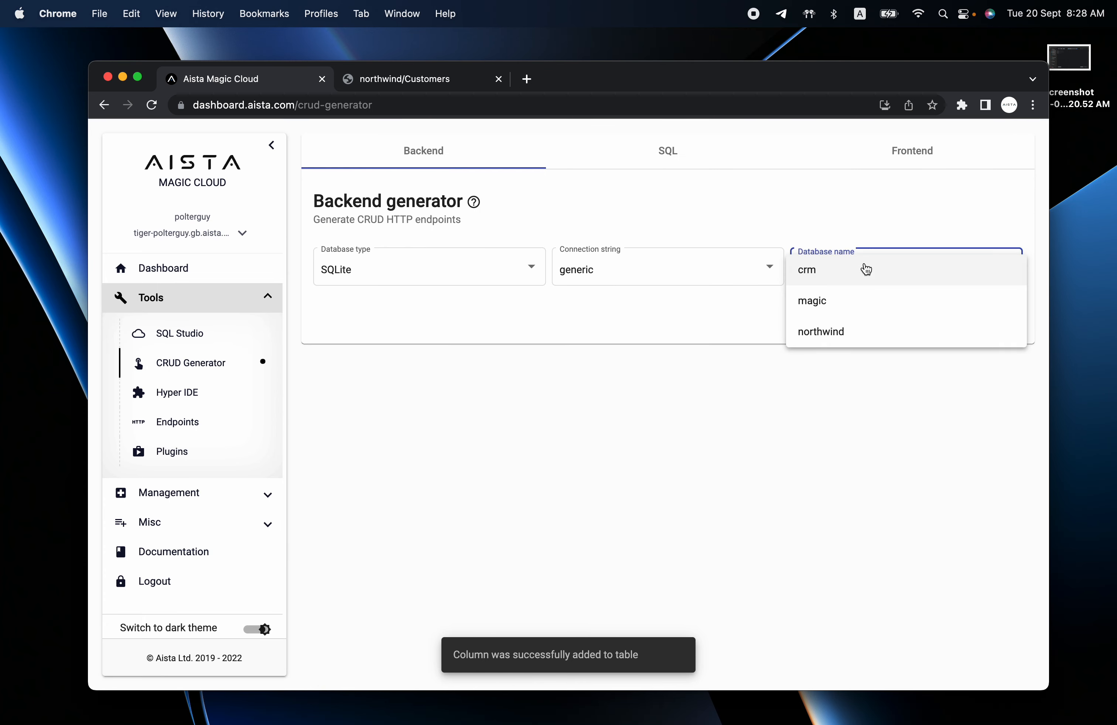
{"action": "left_click", "coordinate": [861, 278]}
{"action": "left_click", "coordinate": [902, 270]}
{"action": "left_click", "coordinate": [903, 274]}
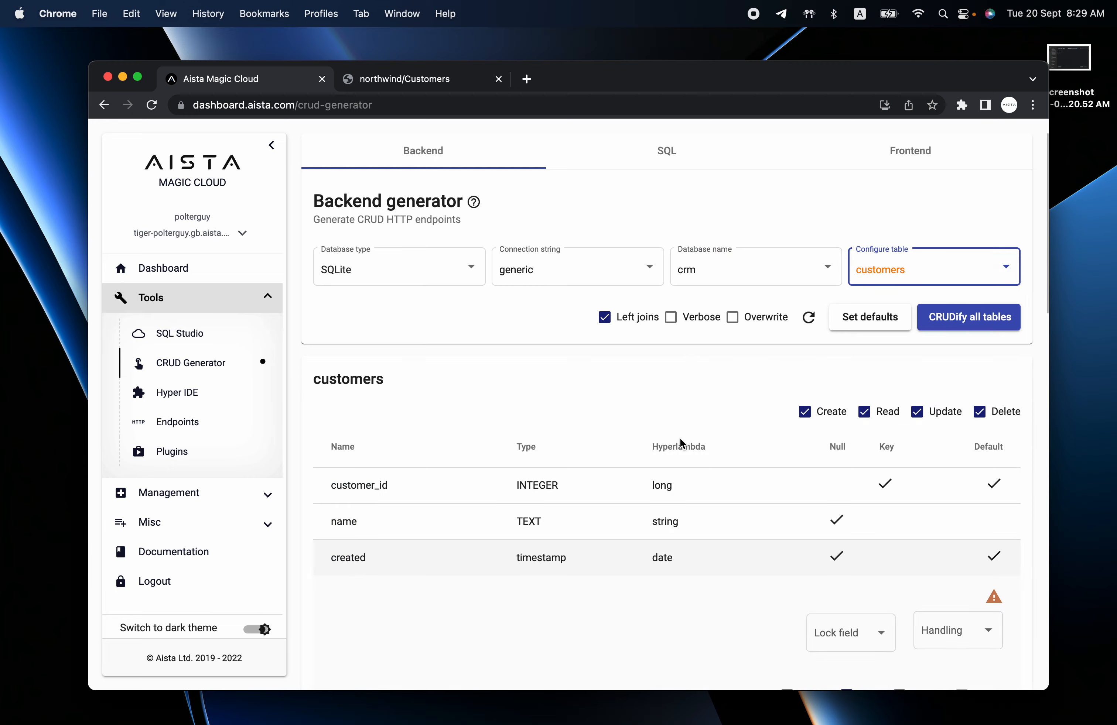
Scroll through the customers endpoint settings, then go to SQL Studio.
{"action": "scroll", "coordinate": [681, 424], "scroll_direction": "down", "scroll_amount": 6}
{"action": "scroll", "coordinate": [619, 520], "scroll_direction": "down", "scroll_amount": 10}
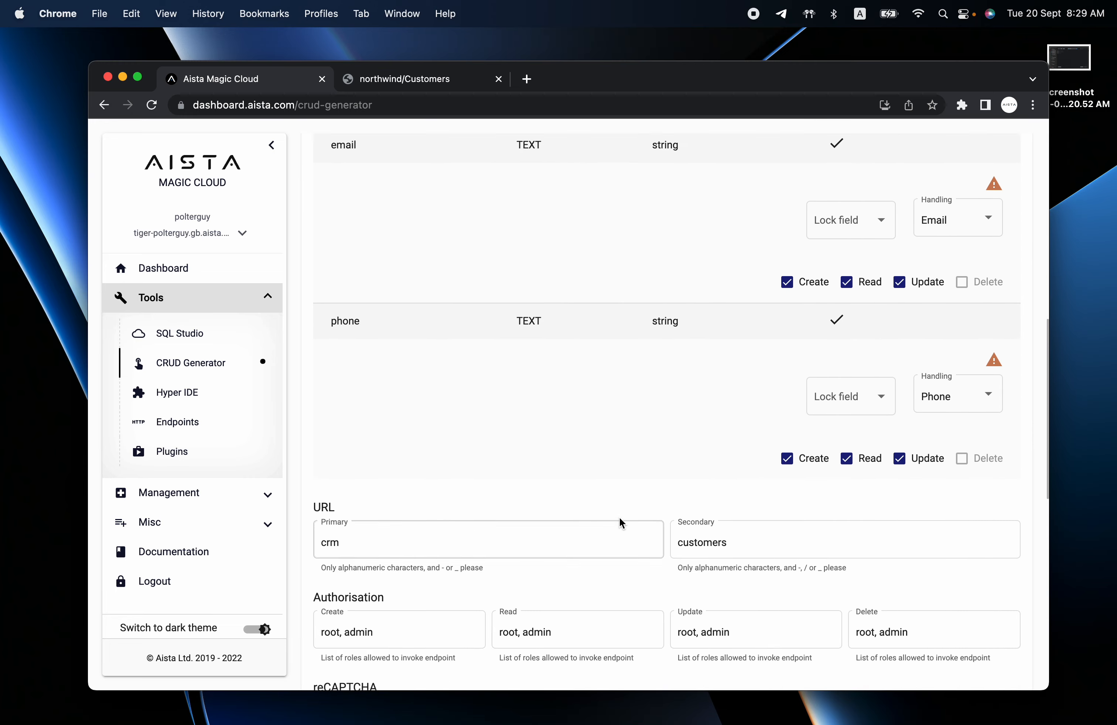
{"action": "scroll", "coordinate": [618, 517], "scroll_direction": "up", "scroll_amount": 10}
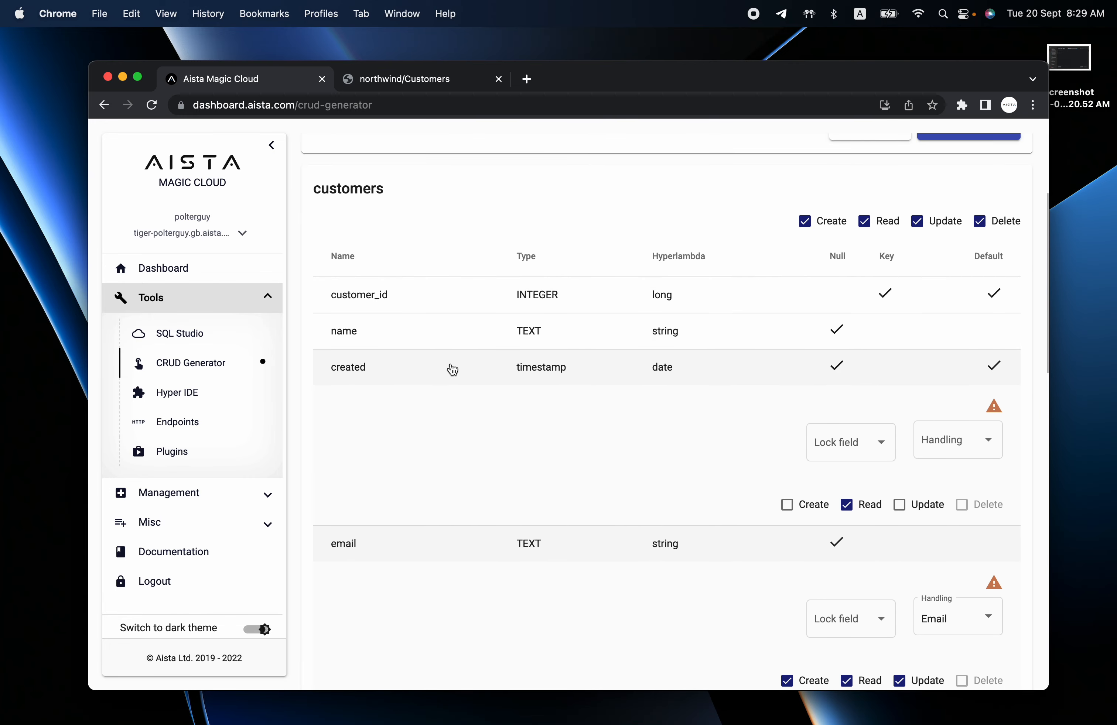
{"action": "scroll", "coordinate": [480, 341], "scroll_direction": "down", "scroll_amount": 8}
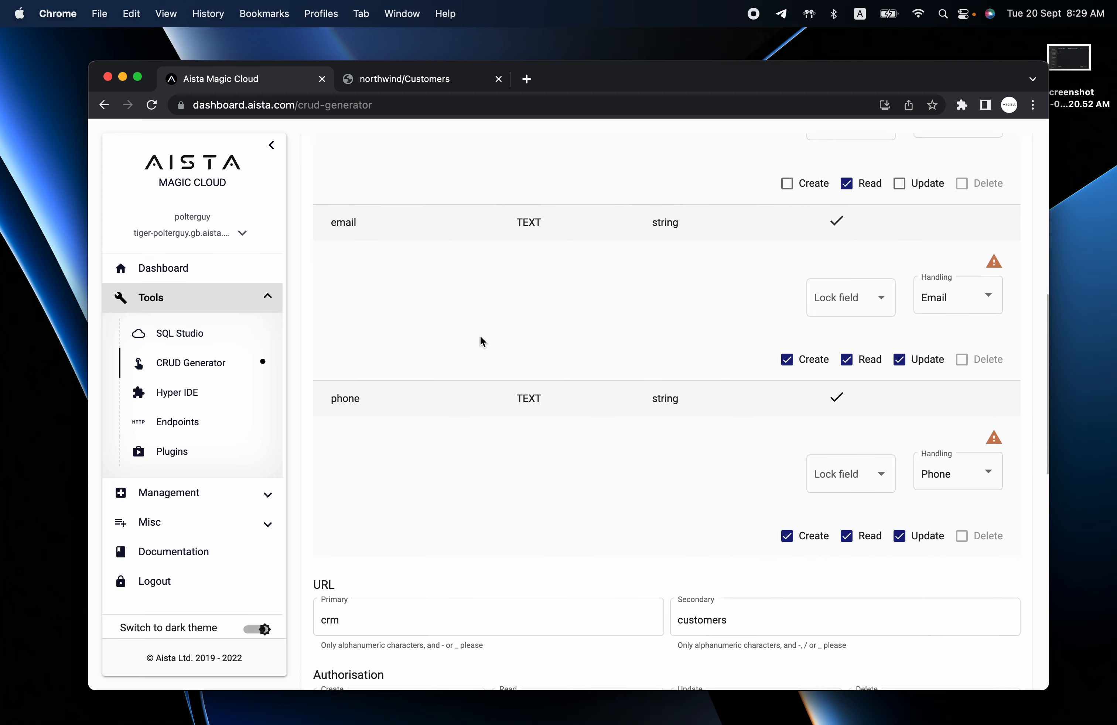
{"action": "scroll", "coordinate": [480, 342], "scroll_direction": "down", "scroll_amount": 2}
{"action": "scroll", "coordinate": [480, 342], "scroll_direction": "up", "scroll_amount": 10}
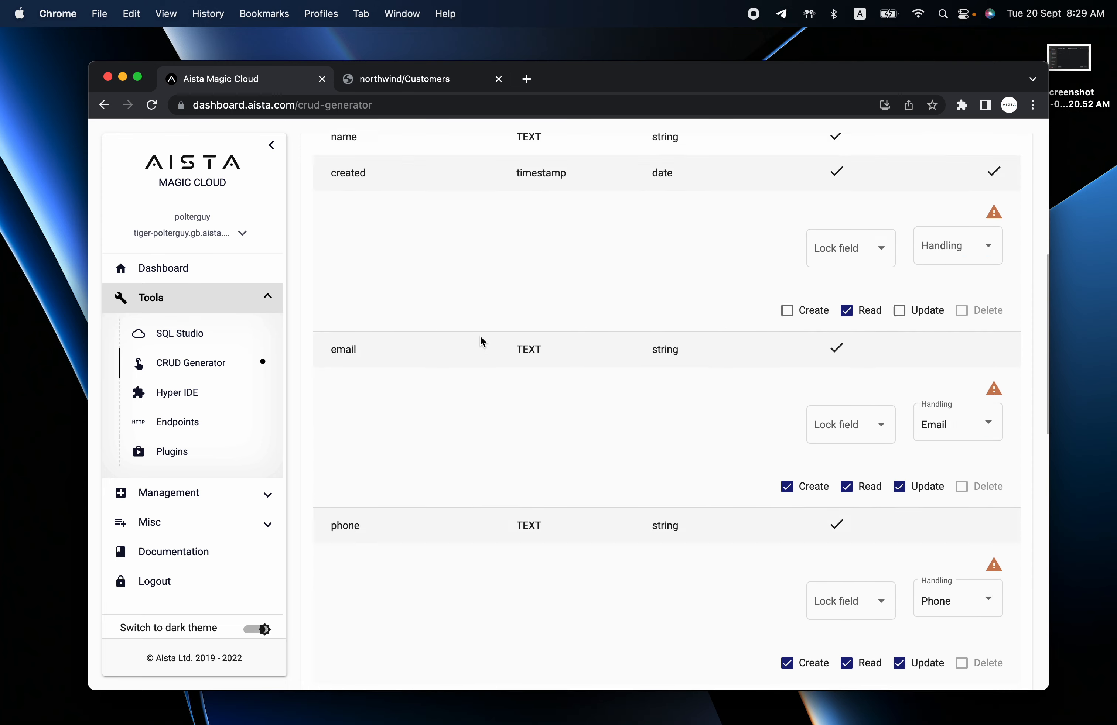
{"action": "left_click", "coordinate": [179, 334]}
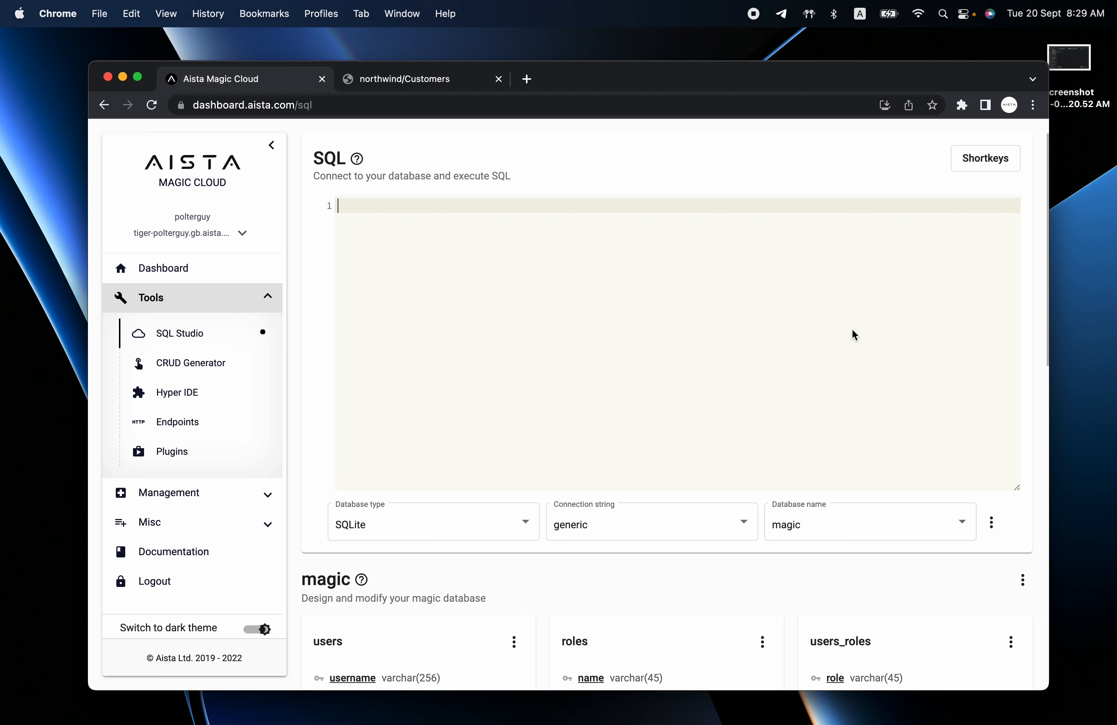
Switch to crm and add a text column named image to customers.
{"action": "left_click", "coordinate": [823, 521]}
{"action": "left_click", "coordinate": [836, 490]}
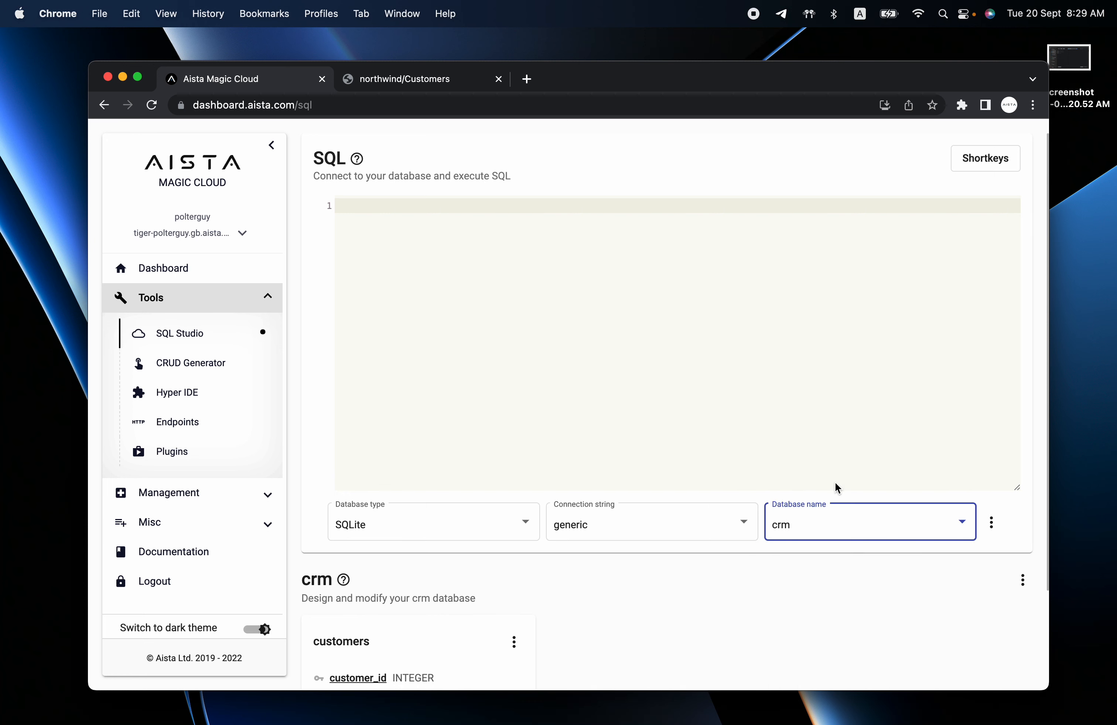
{"action": "scroll", "coordinate": [837, 489], "scroll_direction": "down", "scroll_amount": 3}
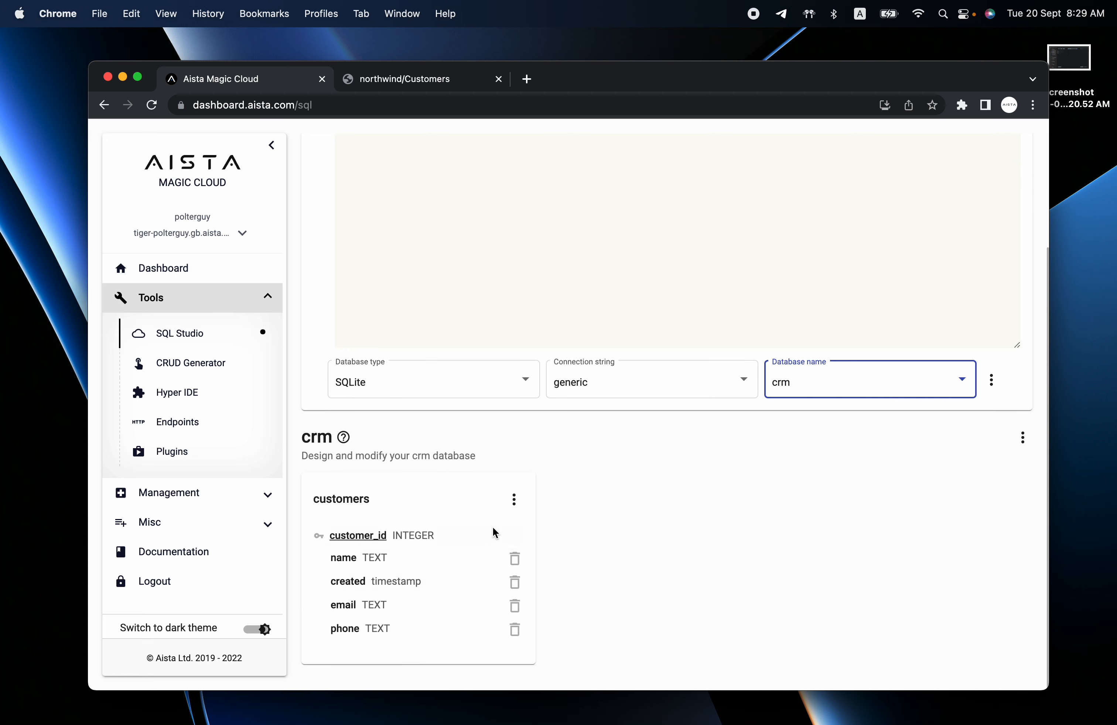
{"action": "left_click", "coordinate": [514, 499]}
{"action": "left_click", "coordinate": [573, 537]}
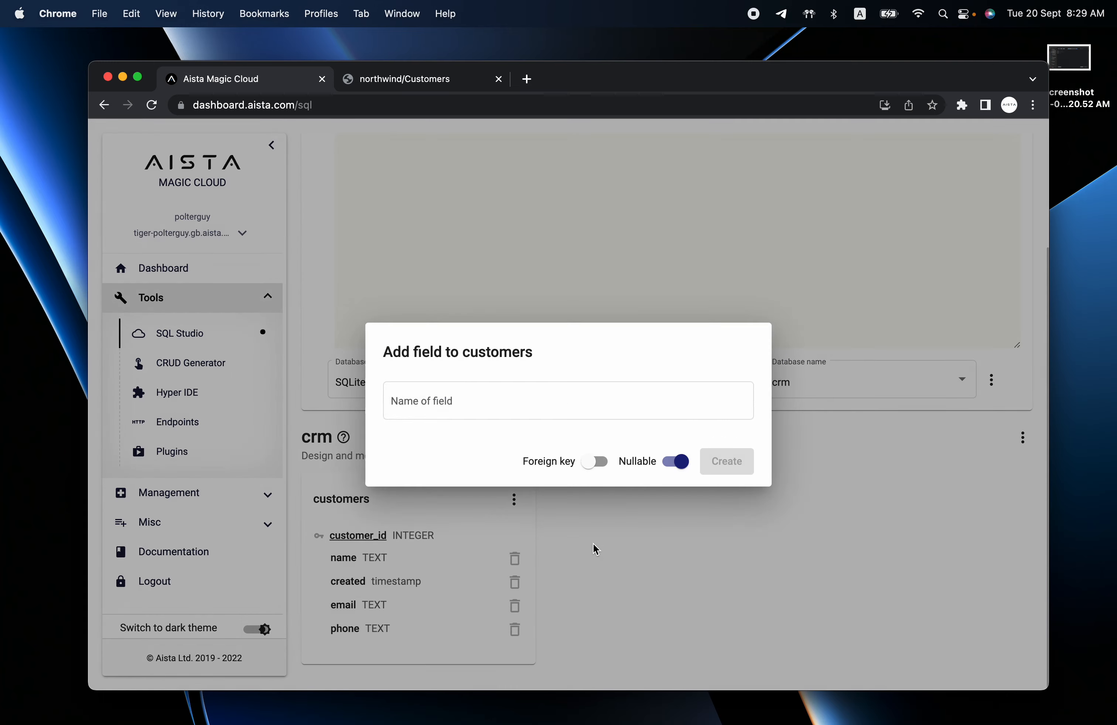
{"action": "type", "text": "image"}
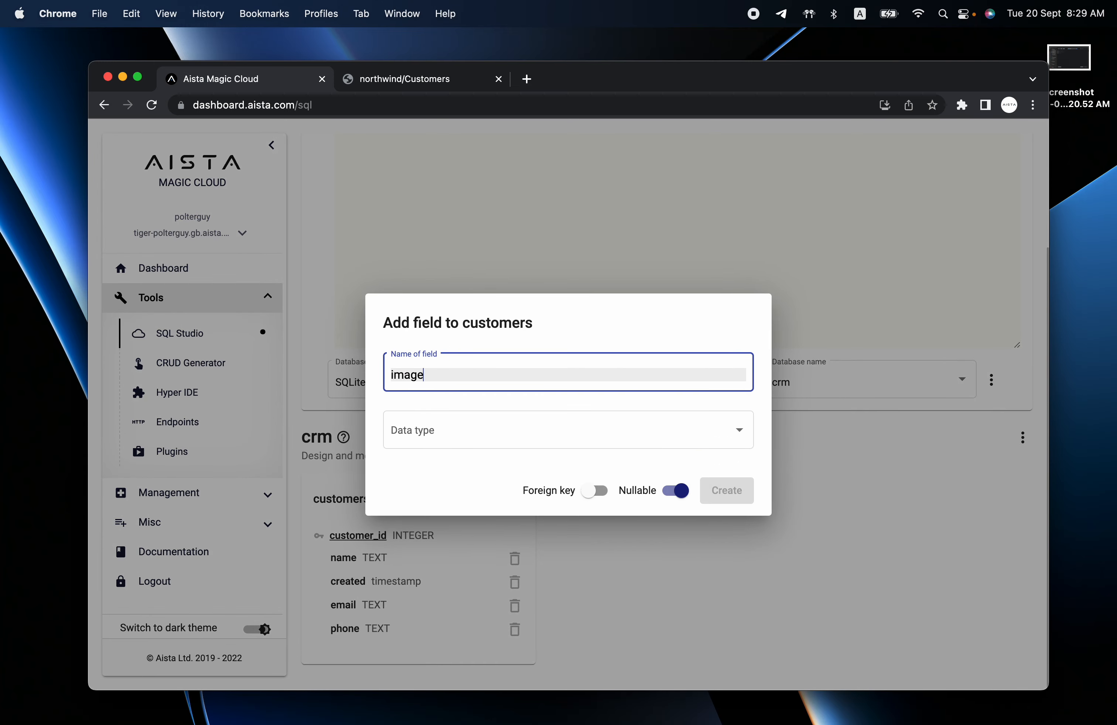
{"action": "left_click", "coordinate": [502, 433]}
{"action": "left_click", "coordinate": [462, 570]}
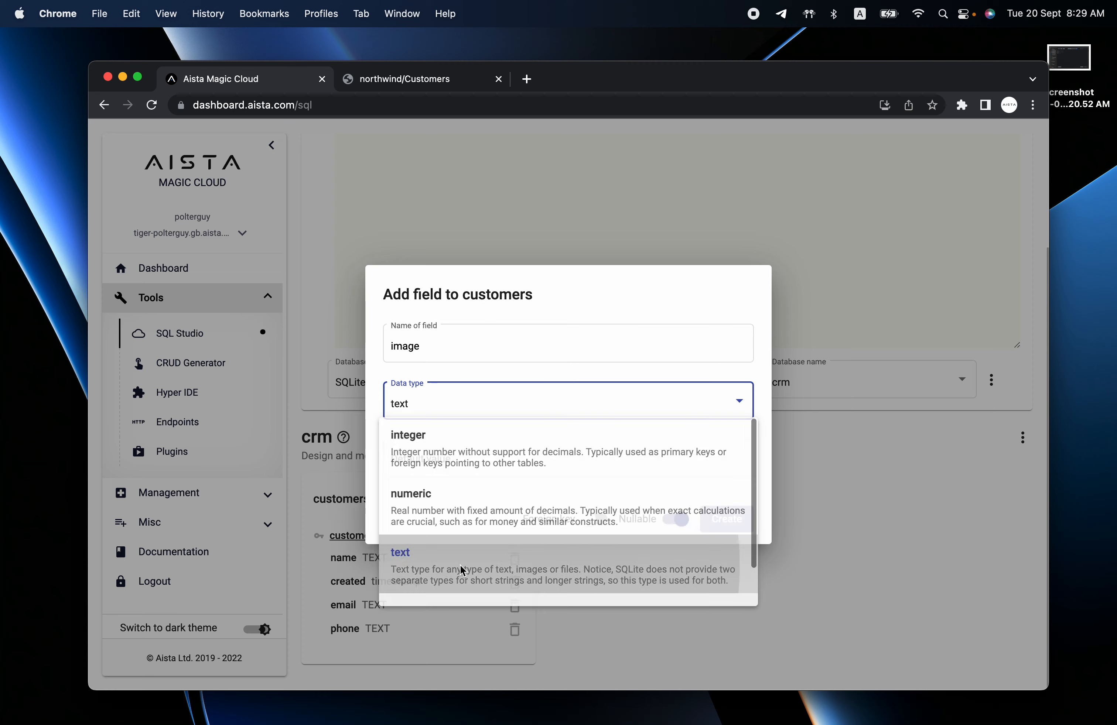
{"action": "left_click", "coordinate": [726, 519]}
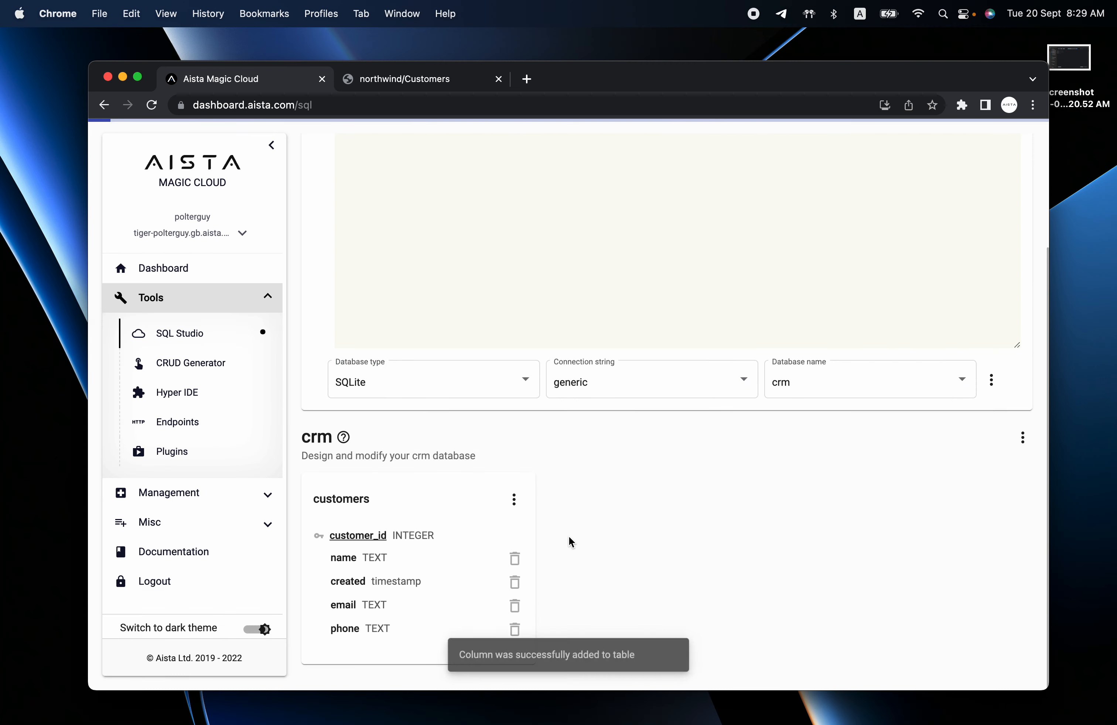
Add a text column named file to customers.
{"action": "left_click", "coordinate": [514, 500]}
{"action": "left_click", "coordinate": [548, 538]}
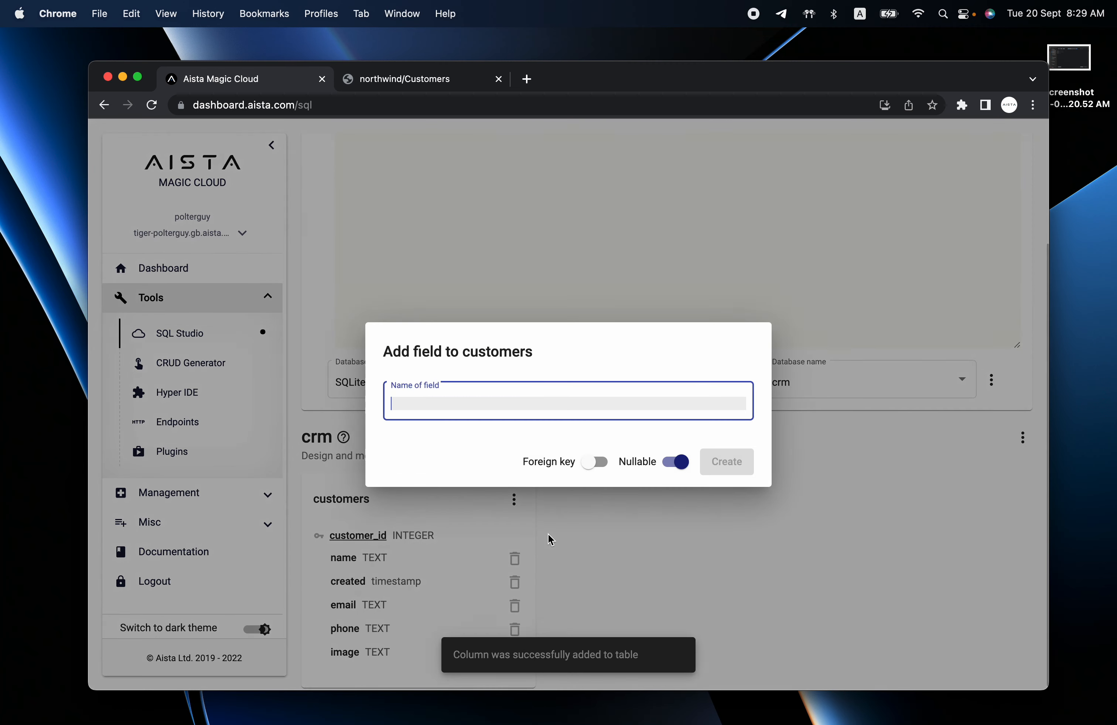
{"action": "type", "text": "file"}
{"action": "left_click", "coordinate": [521, 430]}
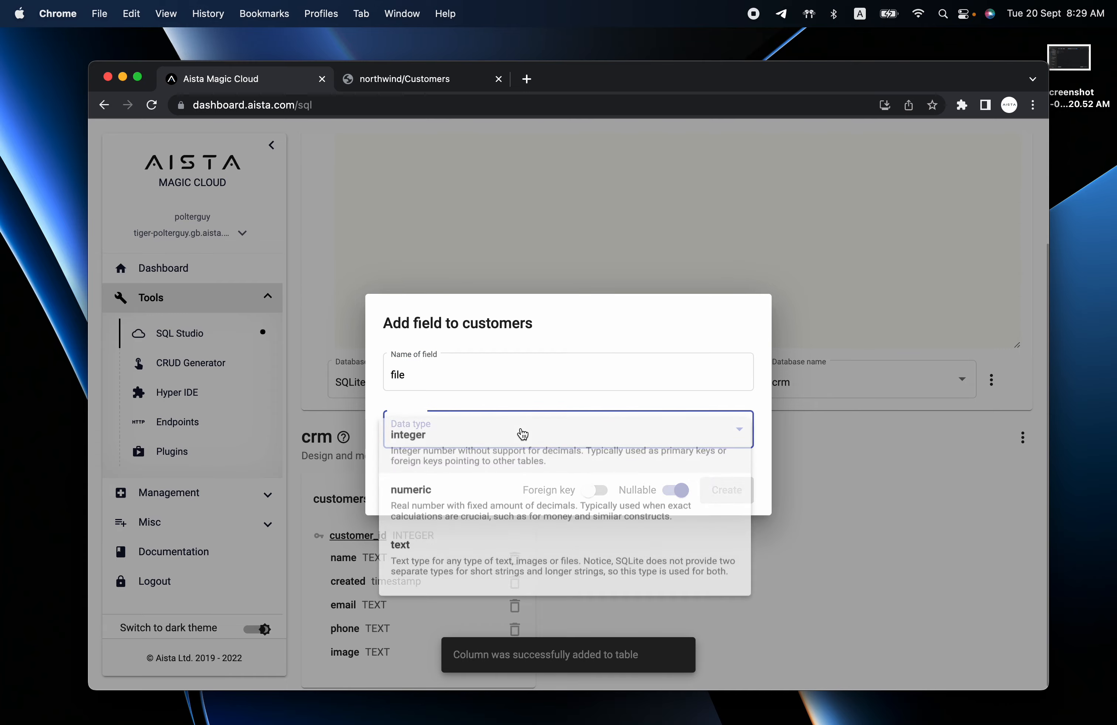
{"action": "left_click", "coordinate": [474, 555]}
{"action": "left_click", "coordinate": [726, 523]}
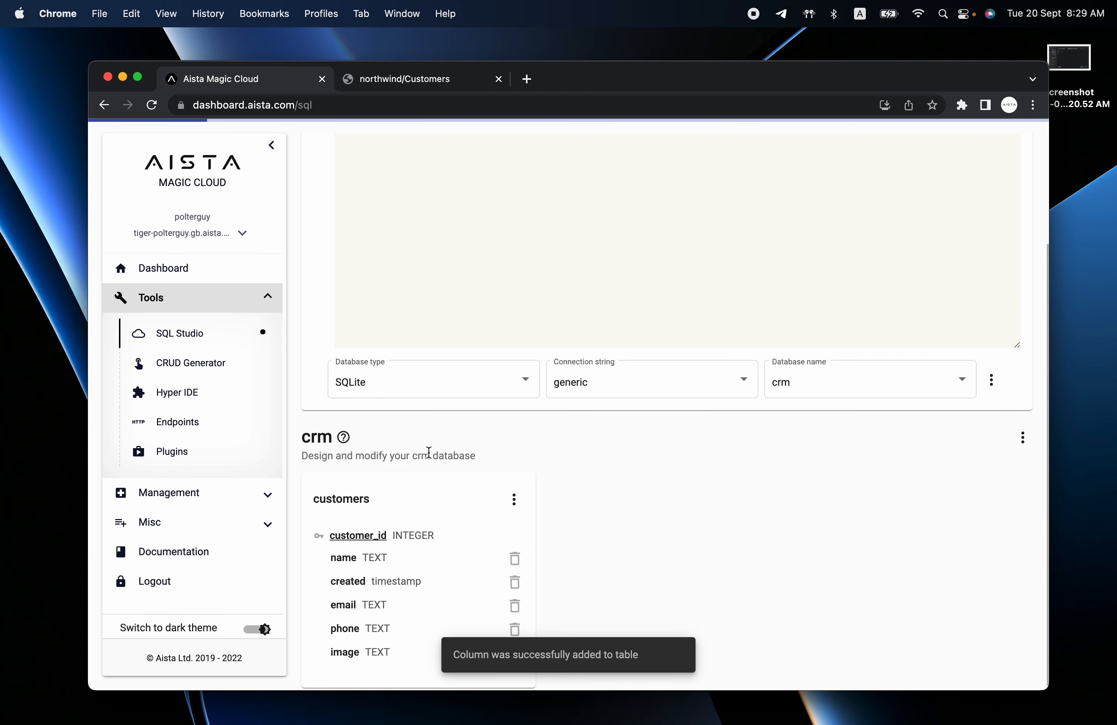
{"action": "left_click", "coordinate": [191, 372]}
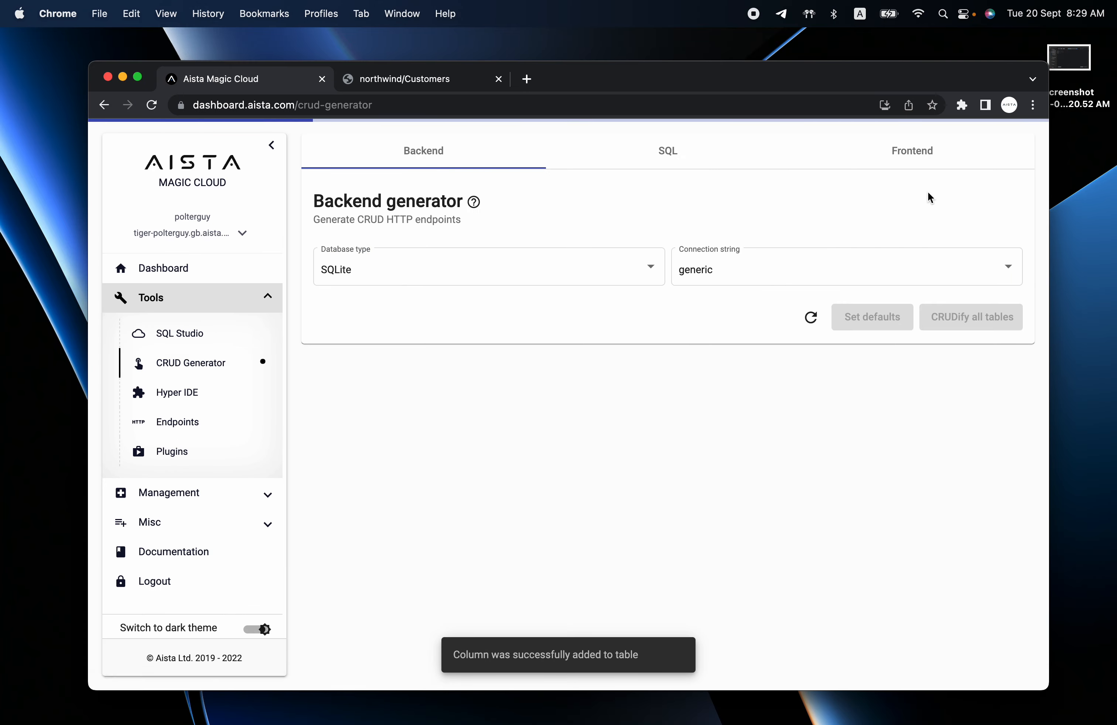
Load crm's customers table and set the image column's handling to Image.
{"action": "left_click", "coordinate": [903, 272]}
{"action": "left_click", "coordinate": [875, 271]}
{"action": "left_click", "coordinate": [890, 264]}
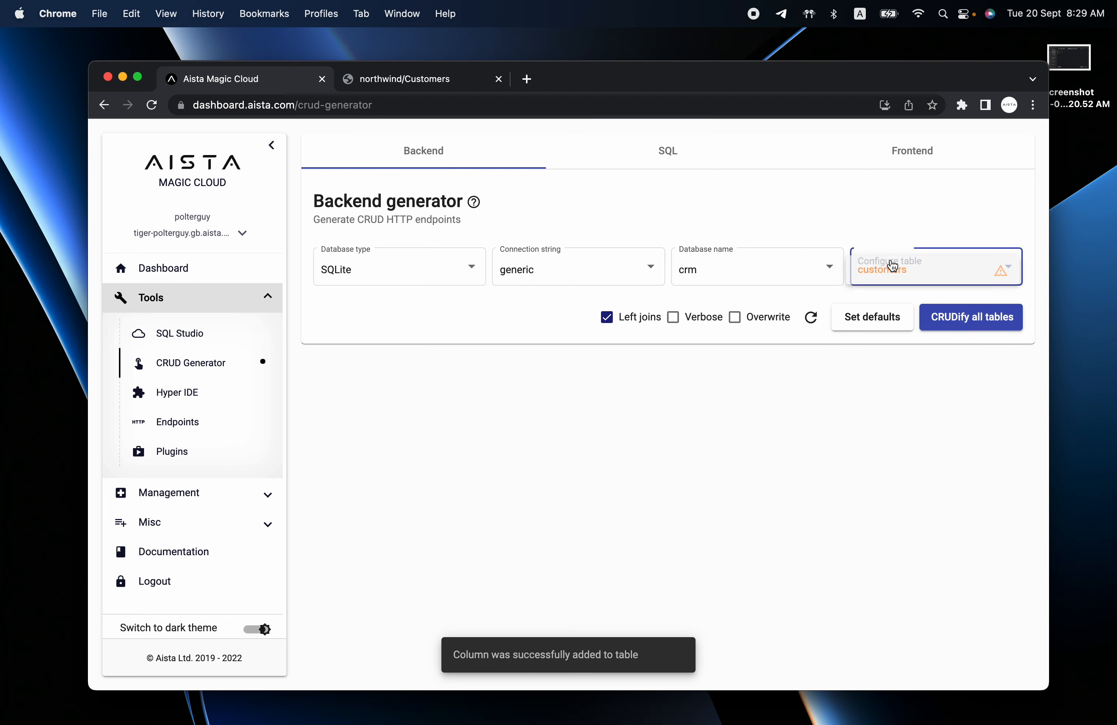
{"action": "left_click", "coordinate": [923, 268]}
{"action": "scroll", "coordinate": [533, 521], "scroll_direction": "down", "scroll_amount": 2}
{"action": "scroll", "coordinate": [532, 521], "scroll_direction": "down", "scroll_amount": 10}
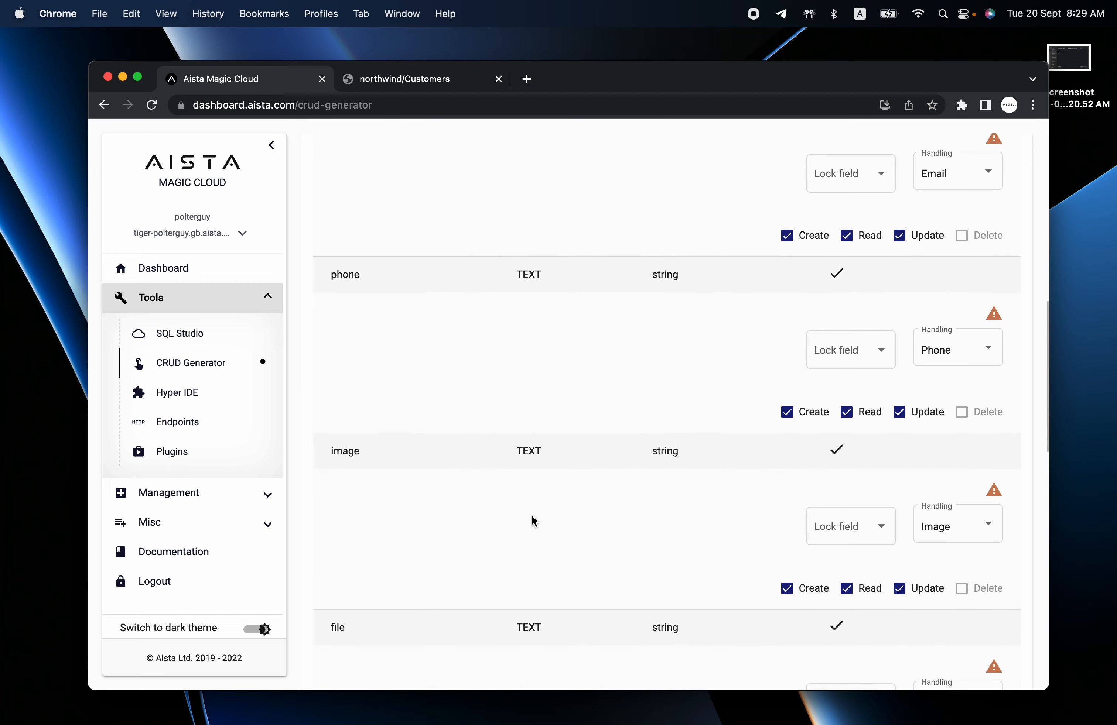
{"action": "left_click", "coordinate": [953, 431]}
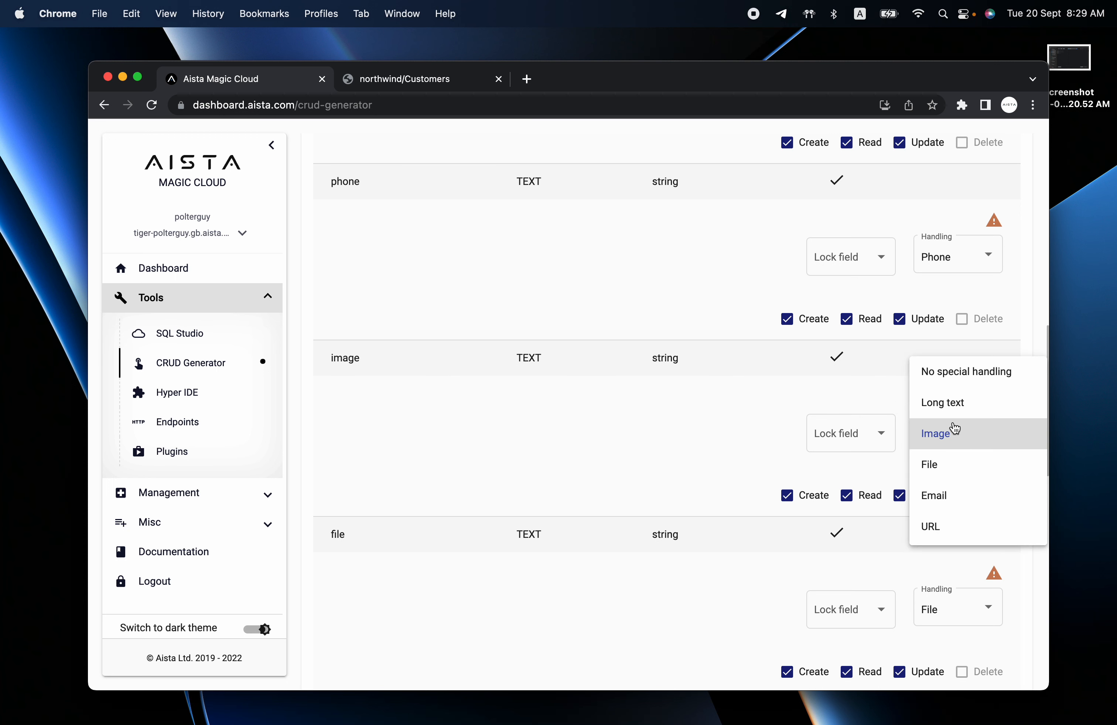
{"action": "left_click", "coordinate": [554, 411]}
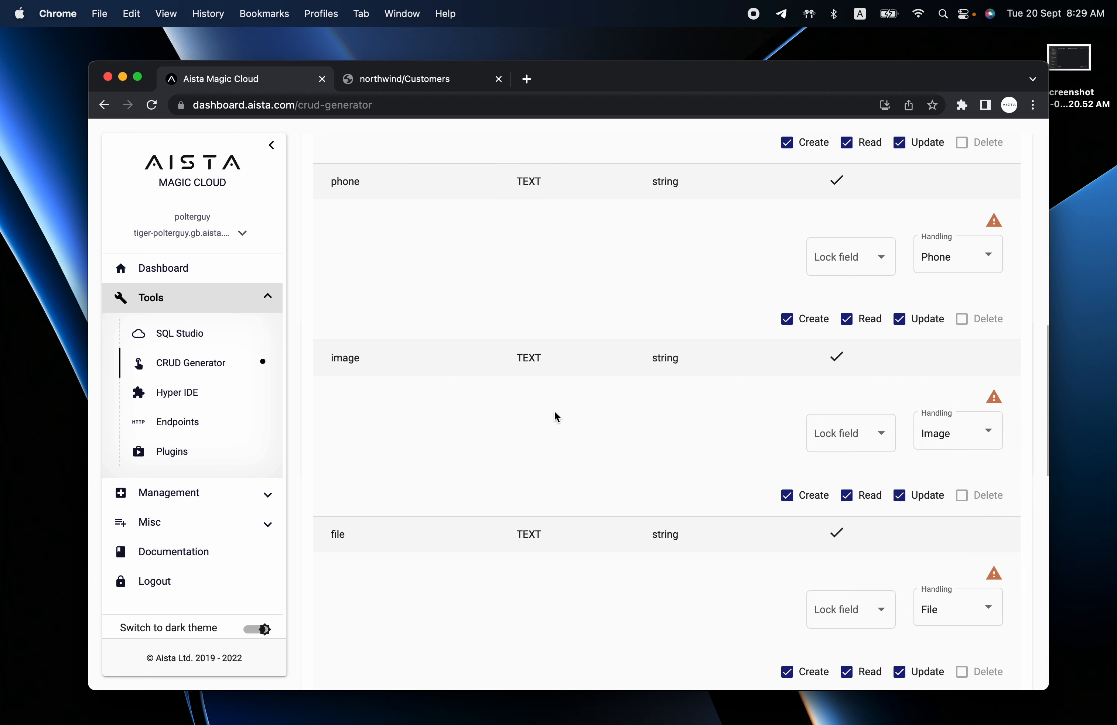
Set the file column's handling to File.
{"action": "scroll", "coordinate": [471, 407], "scroll_direction": "down", "scroll_amount": 3}
{"action": "left_click", "coordinate": [959, 450]}
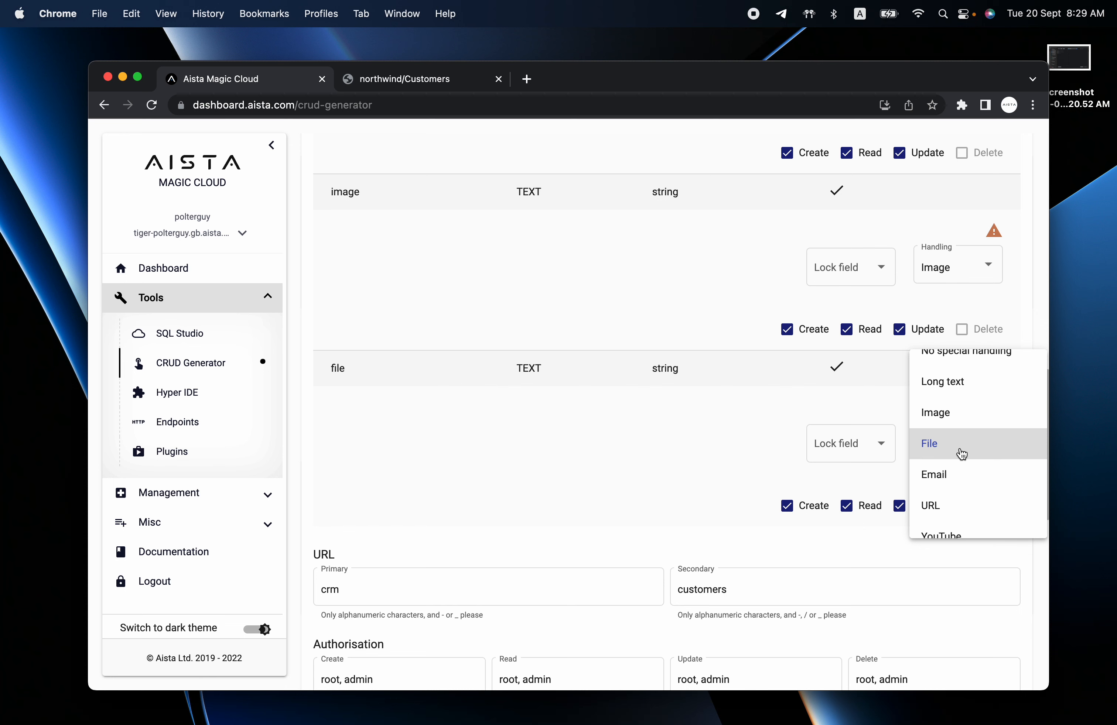
{"action": "left_click", "coordinate": [961, 452]}
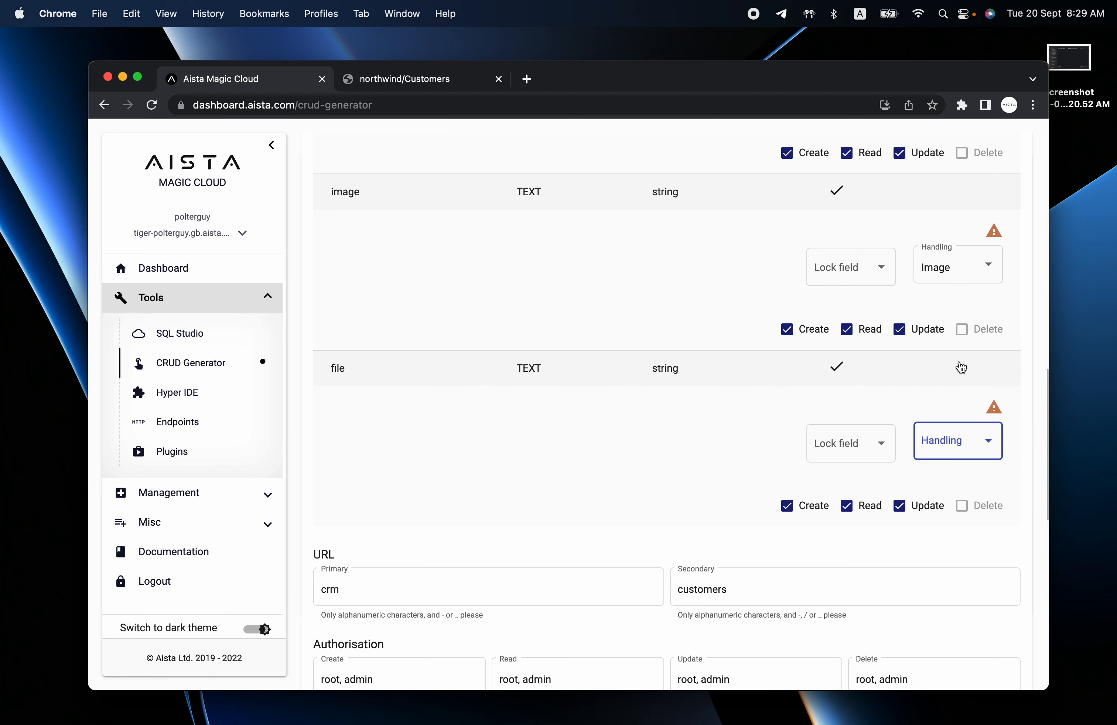
{"action": "left_click", "coordinate": [960, 452]}
{"action": "left_click", "coordinate": [943, 539]}
{"action": "scroll", "coordinate": [698, 509], "scroll_direction": "up", "scroll_amount": 15}
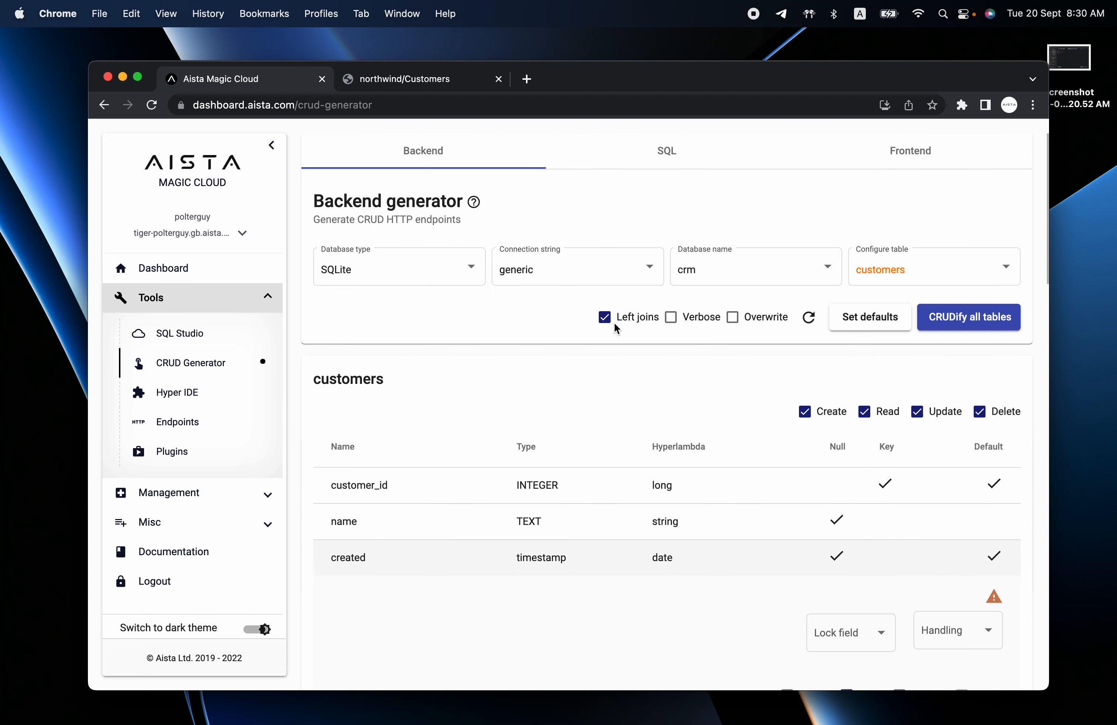
{"action": "left_click", "coordinate": [905, 152]}
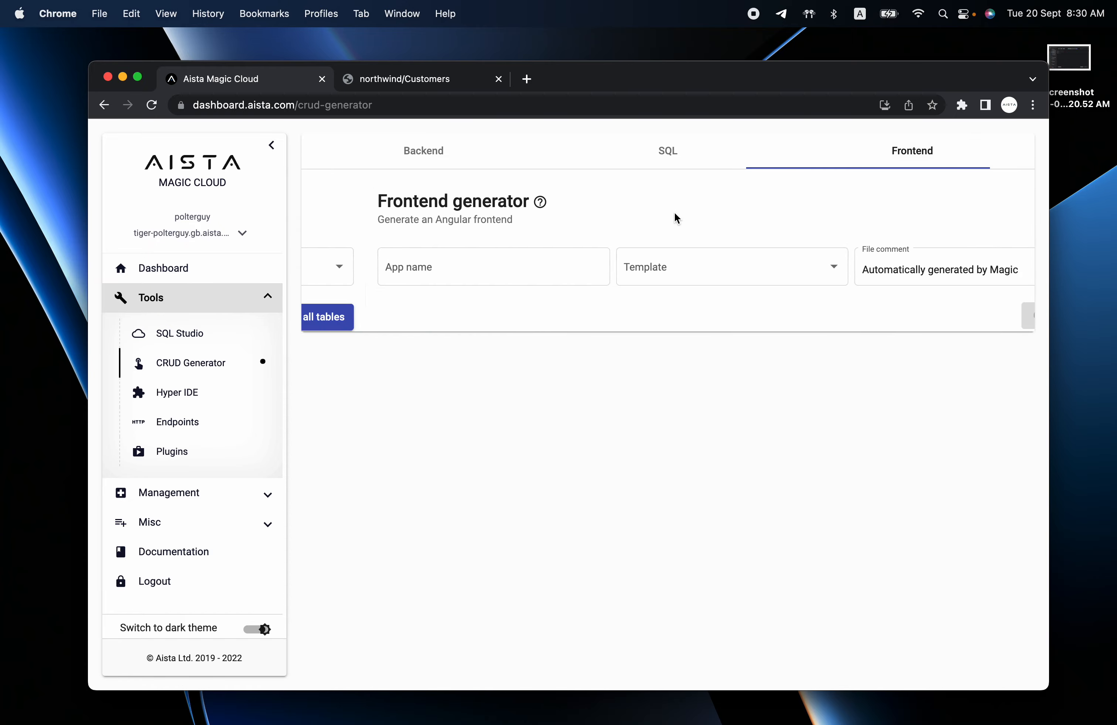
Set the frontend app name to 'sdffds' with the angular template and Green palette.
{"action": "left_click", "coordinate": [440, 265]}
{"action": "type", "text": "sdffds"}
{"action": "left_click", "coordinate": [670, 266]}
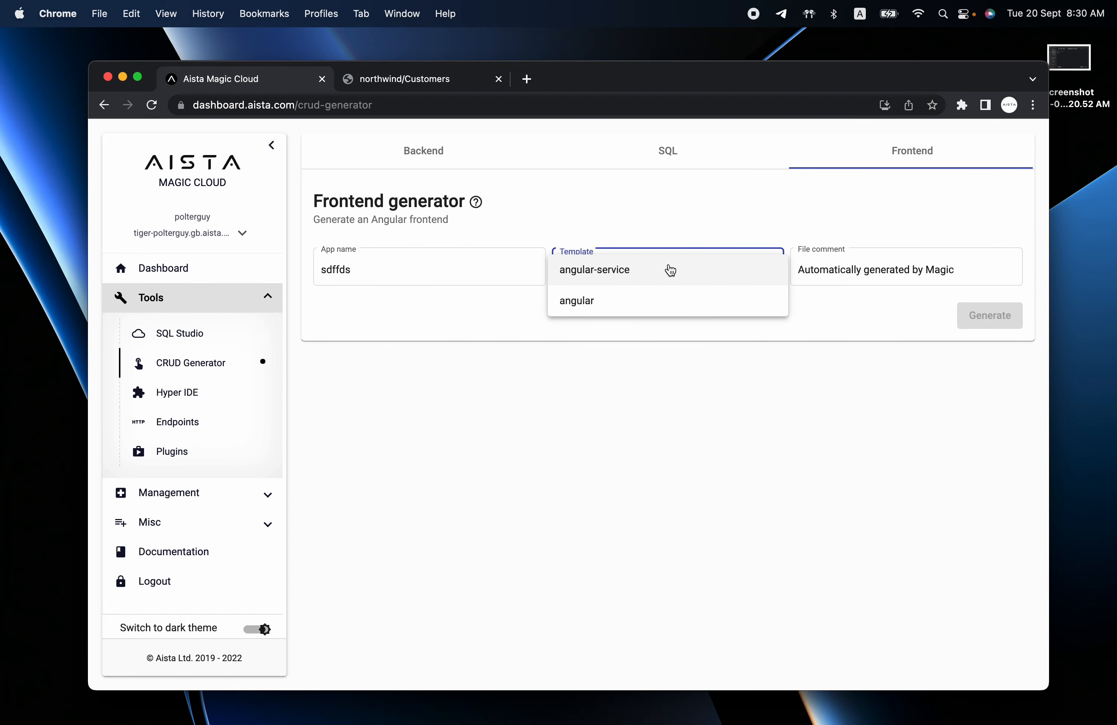
{"action": "left_click", "coordinate": [647, 298]}
{"action": "scroll", "coordinate": [781, 406], "scroll_direction": "down", "scroll_amount": 2}
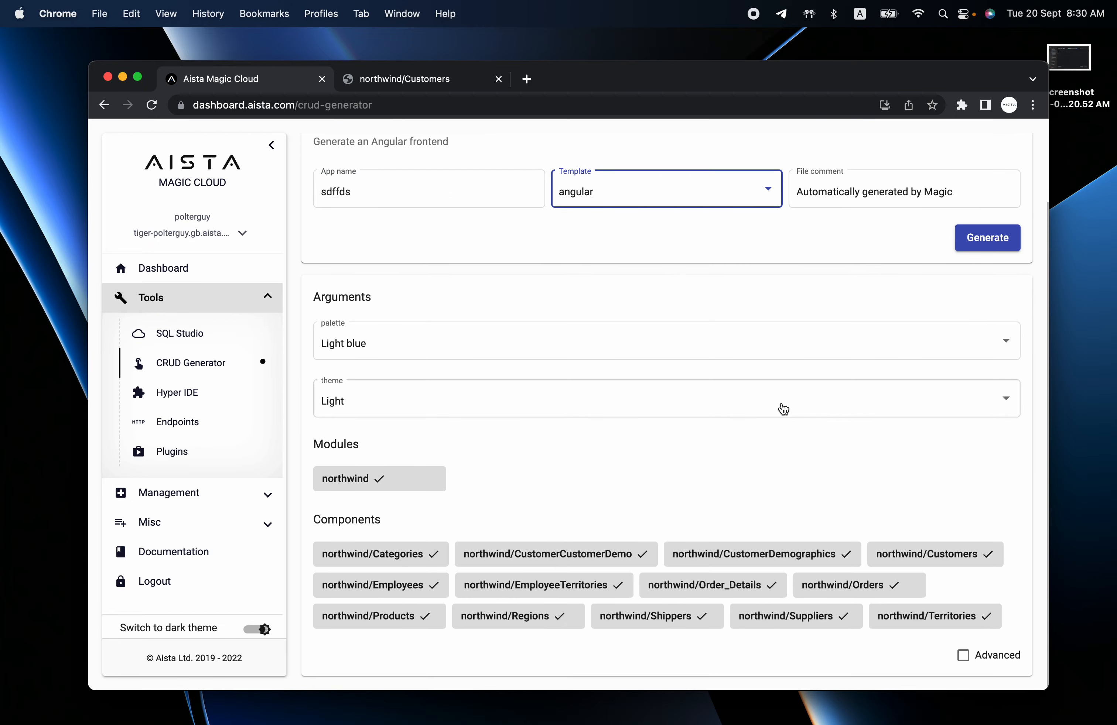
{"action": "left_click", "coordinate": [481, 353]}
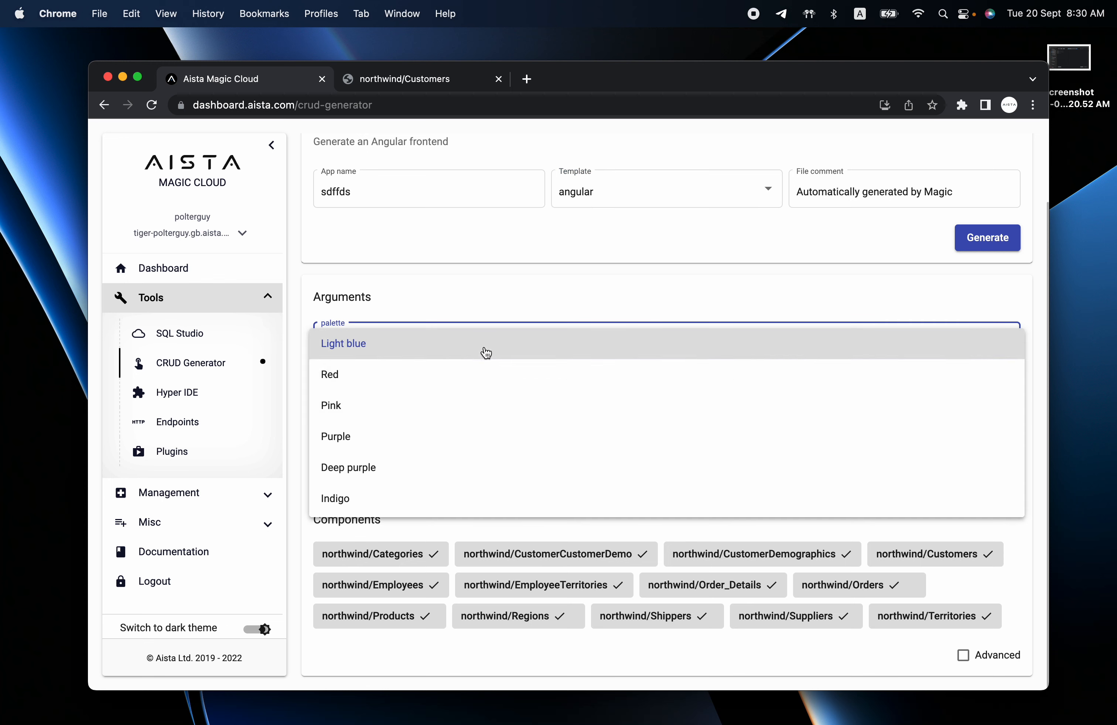
{"action": "scroll", "coordinate": [459, 438], "scroll_direction": "down", "scroll_amount": 5}
{"action": "left_click", "coordinate": [464, 413]}
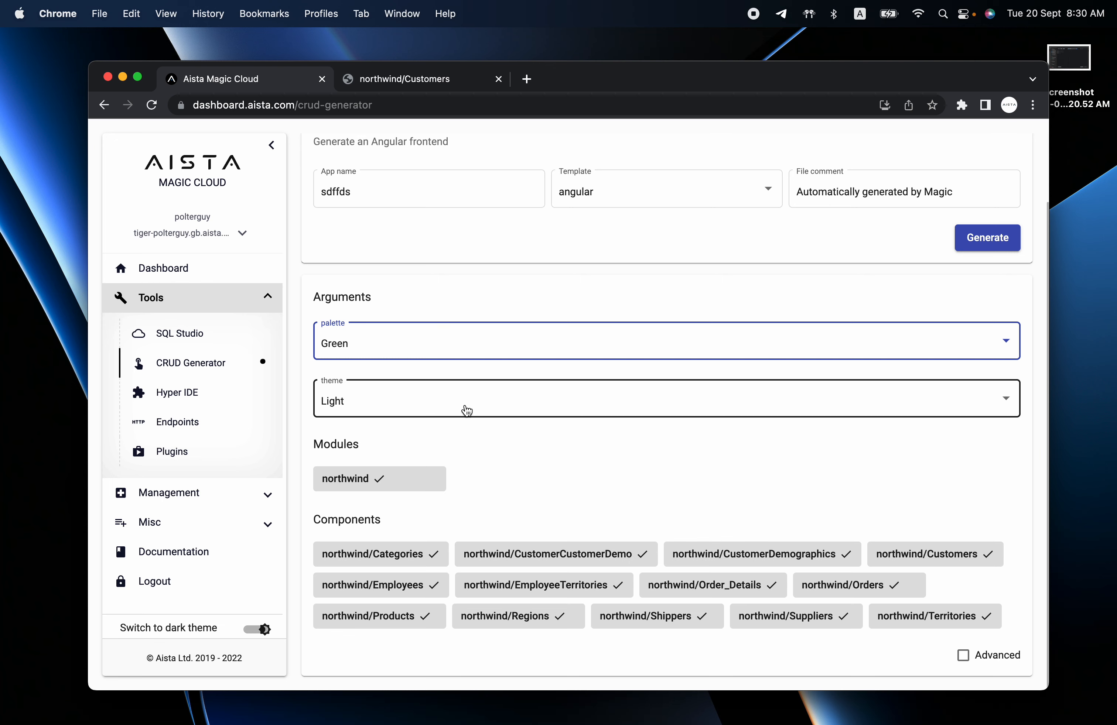
{"action": "scroll", "coordinate": [562, 474], "scroll_direction": "up", "scroll_amount": 2}
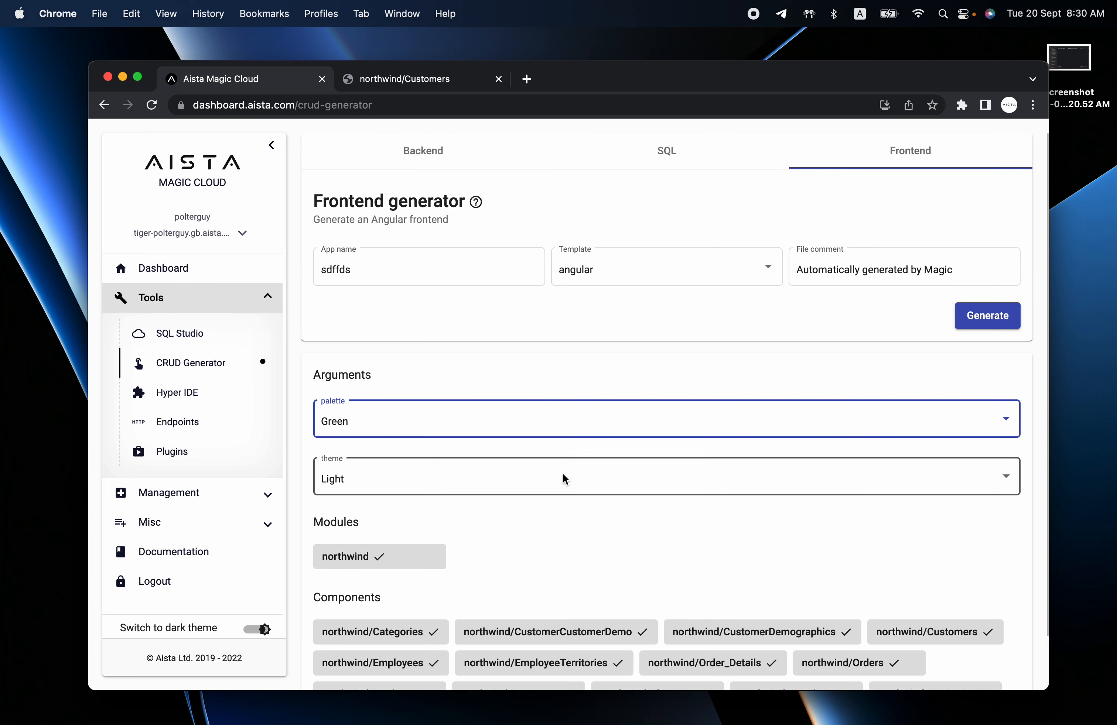
Collapse the expanded record in the northwind Customers app and return to Magic Cloud.
{"action": "key", "text": "ctrl+Tab"}
{"action": "left_click", "coordinate": [419, 264]}
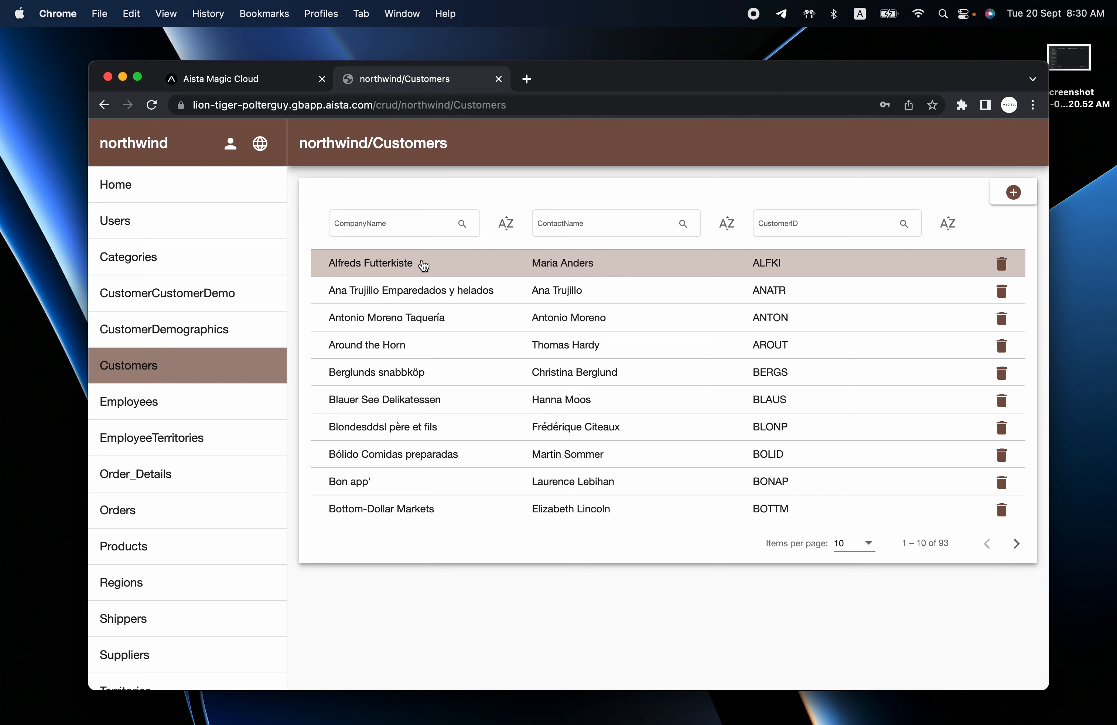
{"action": "left_click", "coordinate": [216, 80]}
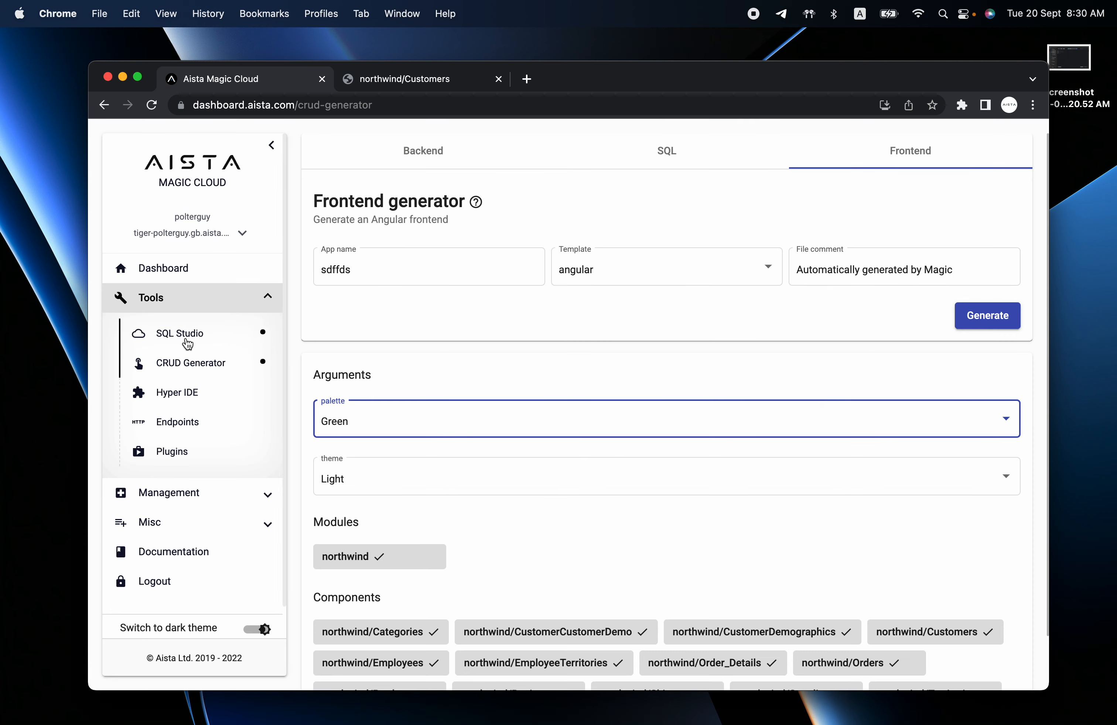
Expand etc > frontend > src in the Hyper IDE file browser.
{"action": "left_click", "coordinate": [184, 399]}
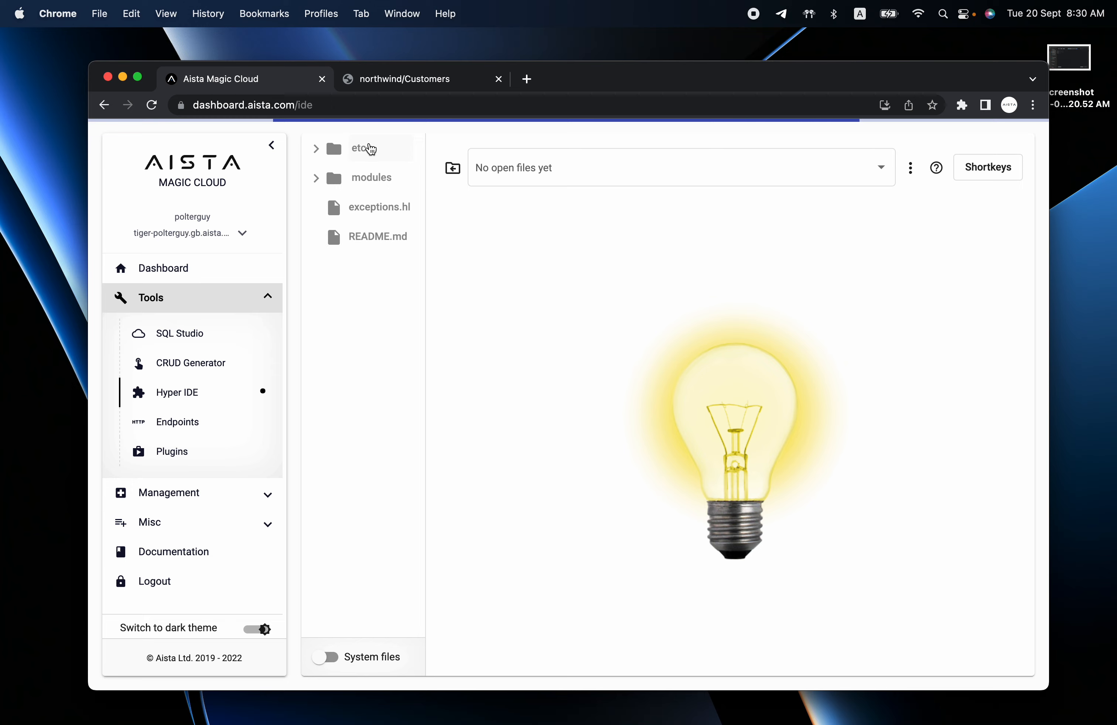
{"action": "left_click", "coordinate": [370, 148]}
{"action": "left_click", "coordinate": [376, 178]}
{"action": "left_click", "coordinate": [384, 207]}
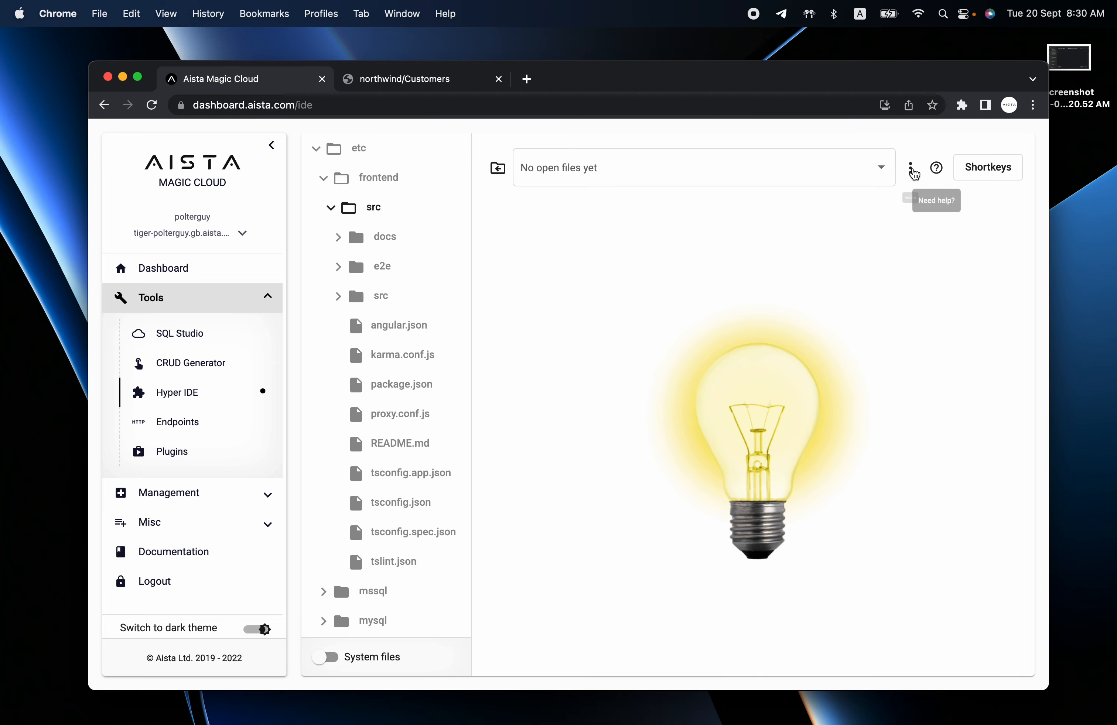
Download the active src folder as src (1).zip and unpack it.
{"action": "left_click", "coordinate": [912, 170]}
{"action": "mouse_move", "coordinate": [935, 241]}
{"action": "left_click", "coordinate": [831, 391]}
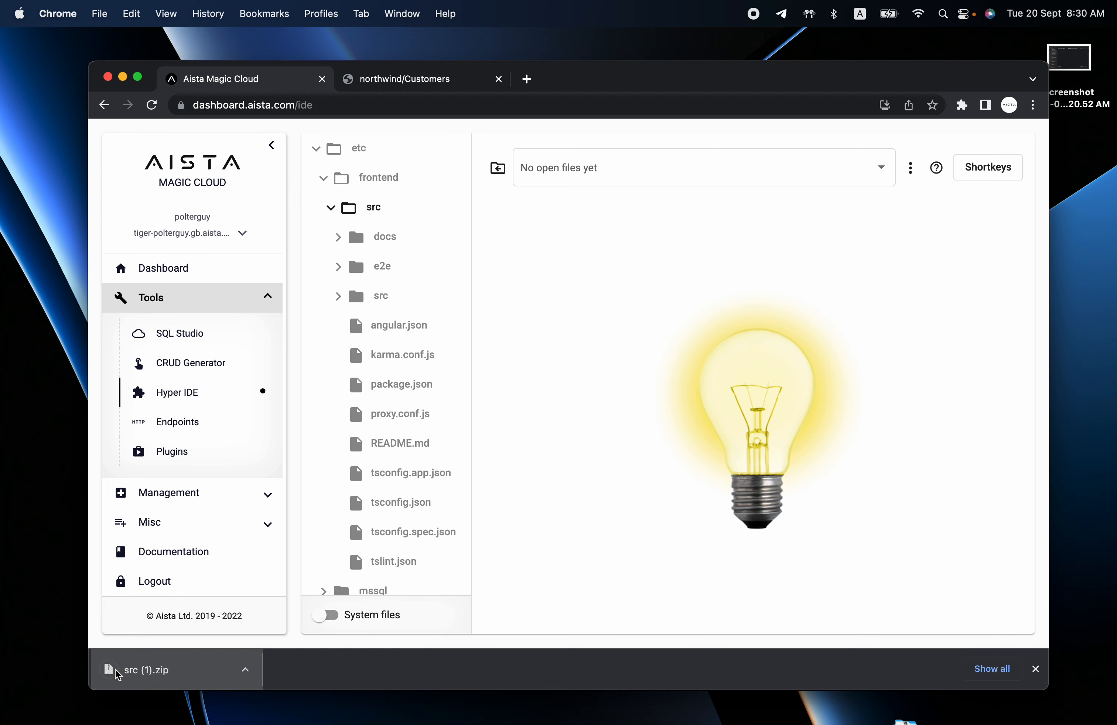
{"action": "left_click", "coordinate": [115, 669]}
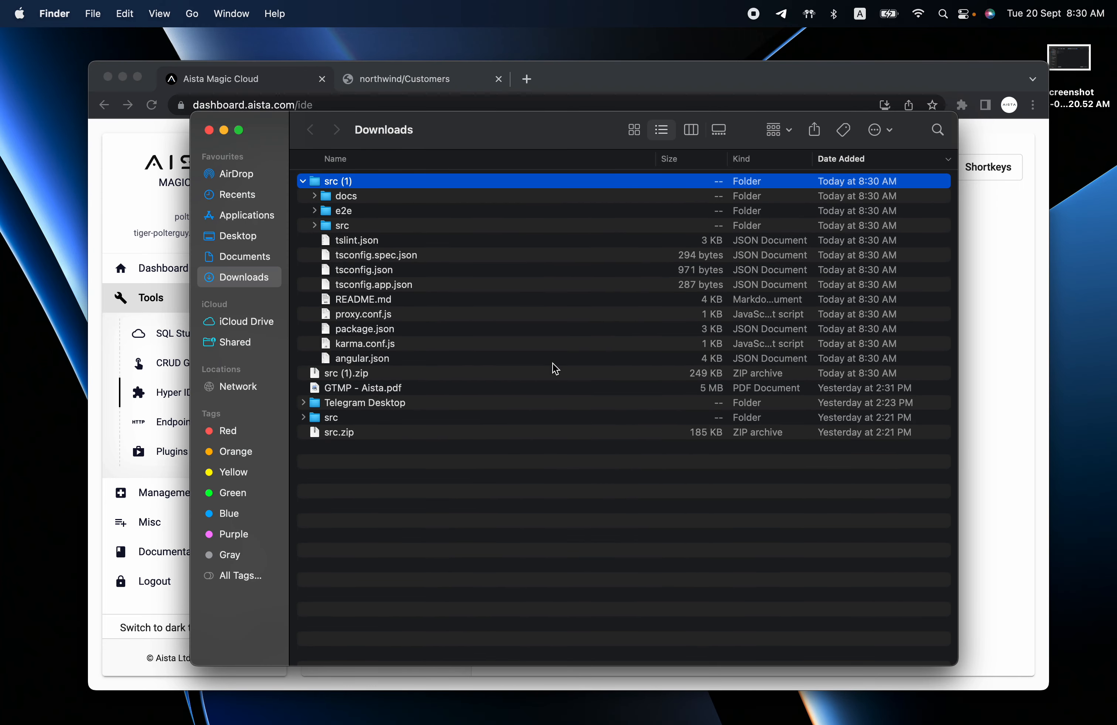
Browse the unpacked src (1) folder, close the Downloads window, and return to the northwind app.
{"action": "key", "text": "Down"}
{"action": "key", "text": "Down"}
{"action": "key", "text": "Down"}
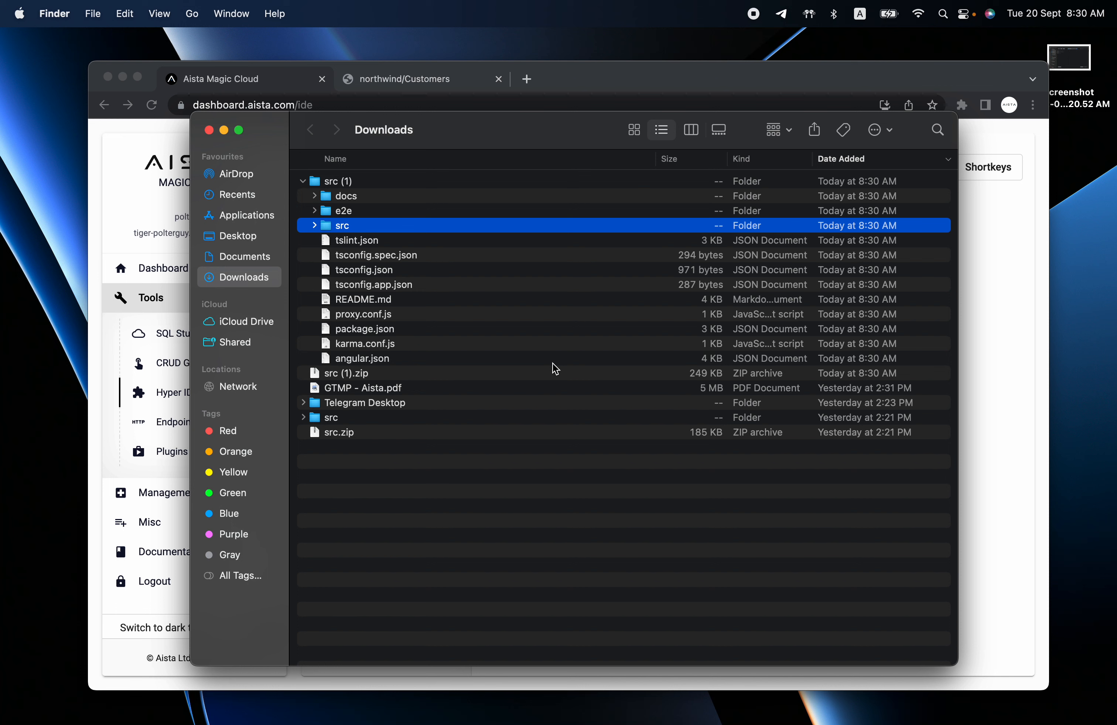
{"action": "key", "text": "super+w"}
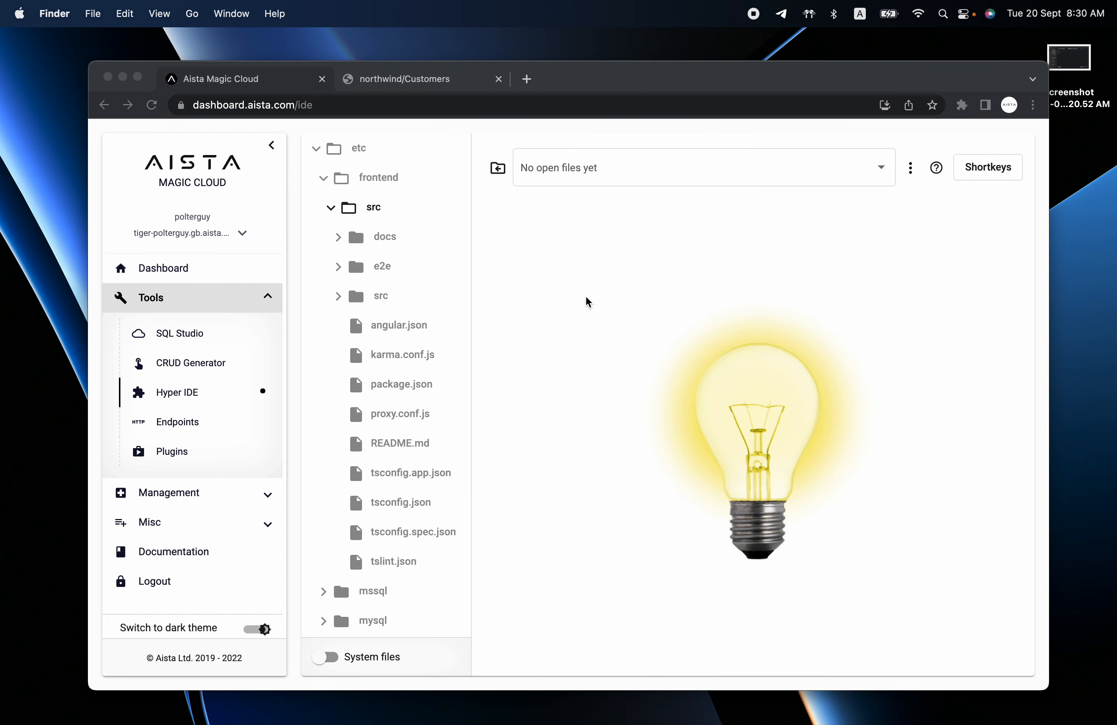
{"action": "left_click", "coordinate": [562, 296]}
Expand a customer record in the northwind Customers app to view its details, then return to Magic Cloud.
{"action": "key", "text": "ctrl+Tab"}
{"action": "left_click", "coordinate": [564, 297]}
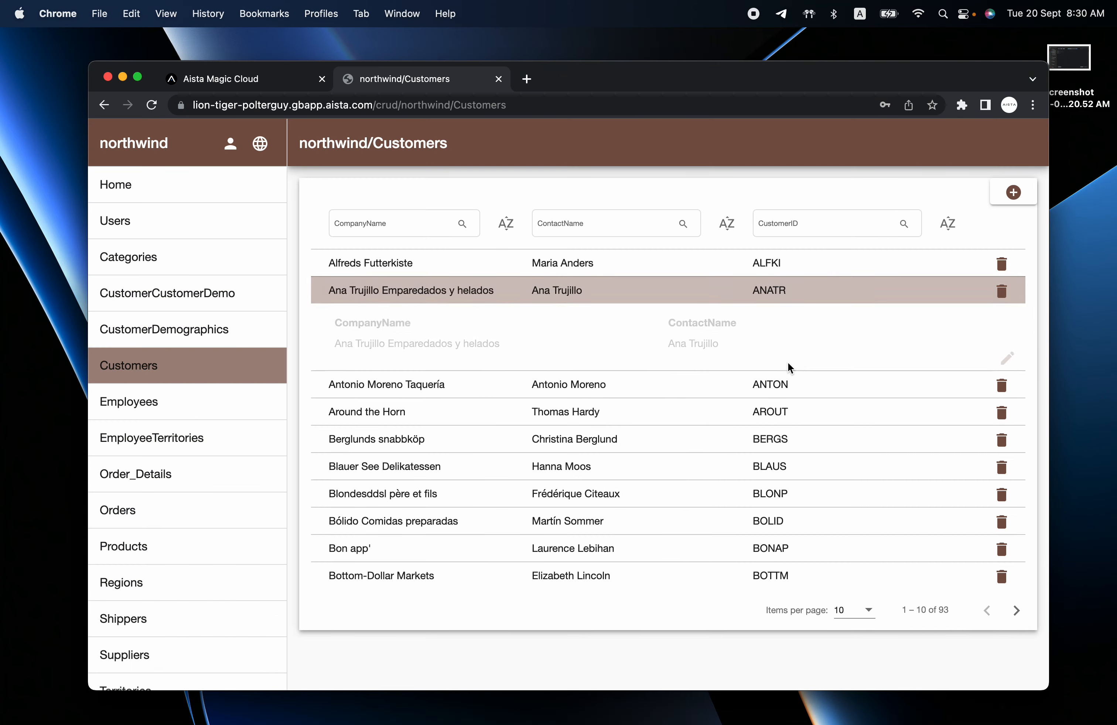
{"action": "scroll", "coordinate": [787, 368], "scroll_direction": "down", "scroll_amount": 5}
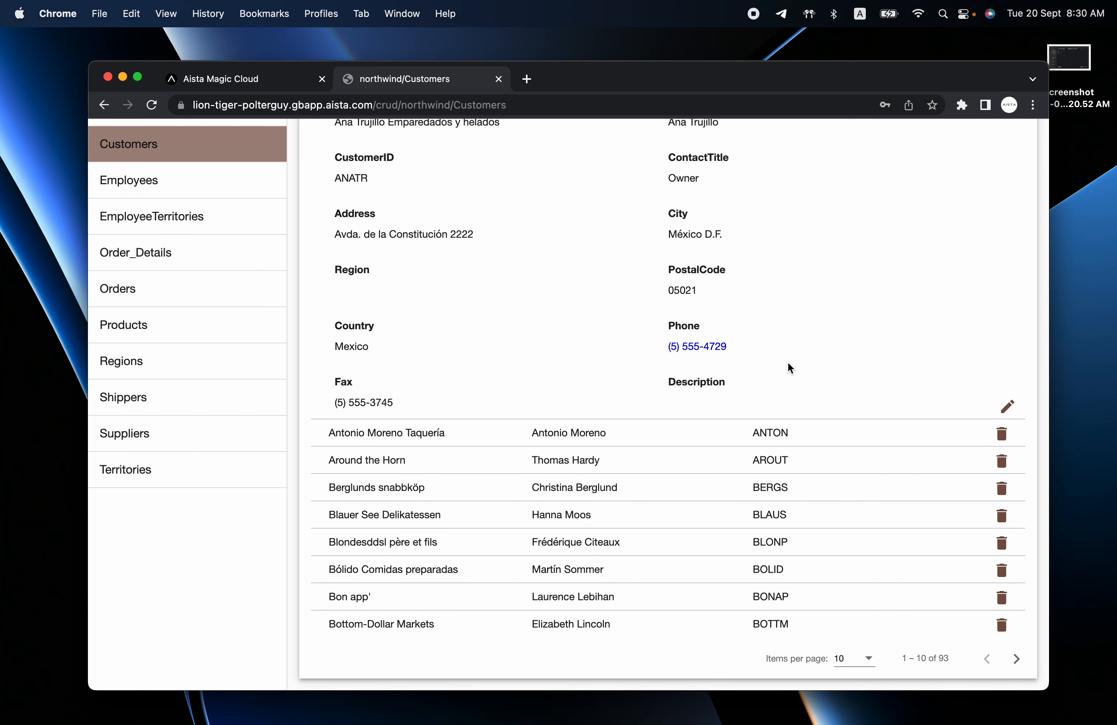
{"action": "scroll", "coordinate": [788, 367], "scroll_direction": "up", "scroll_amount": 5}
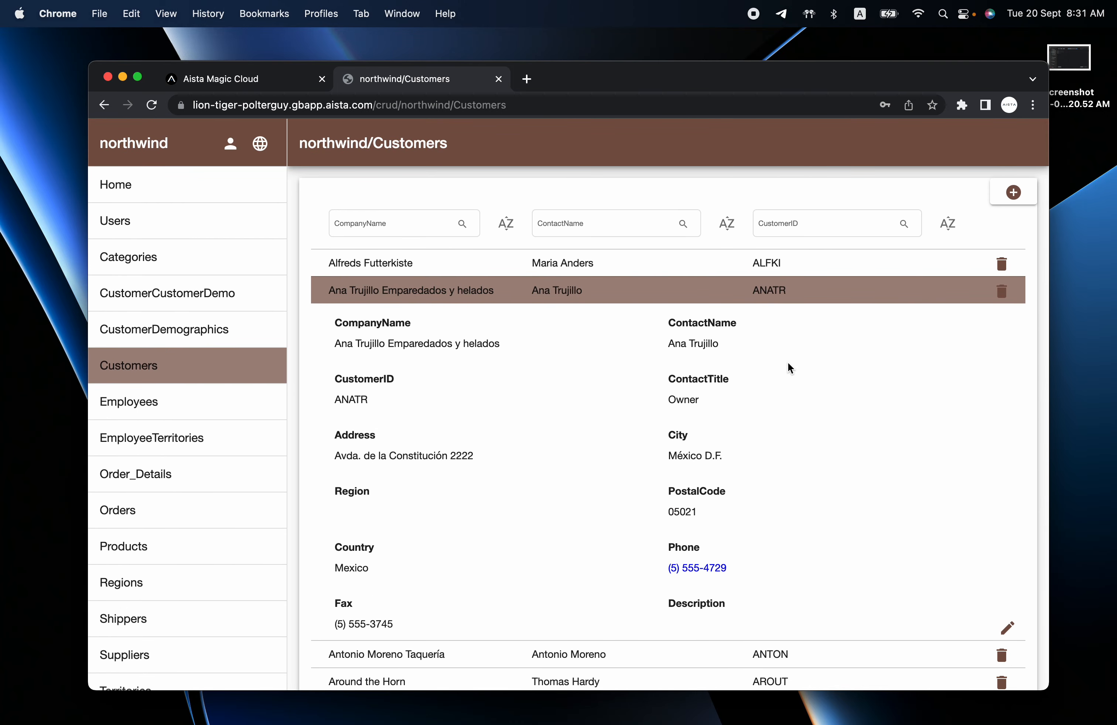
{"action": "key", "text": "ctrl+shift+Tab"}
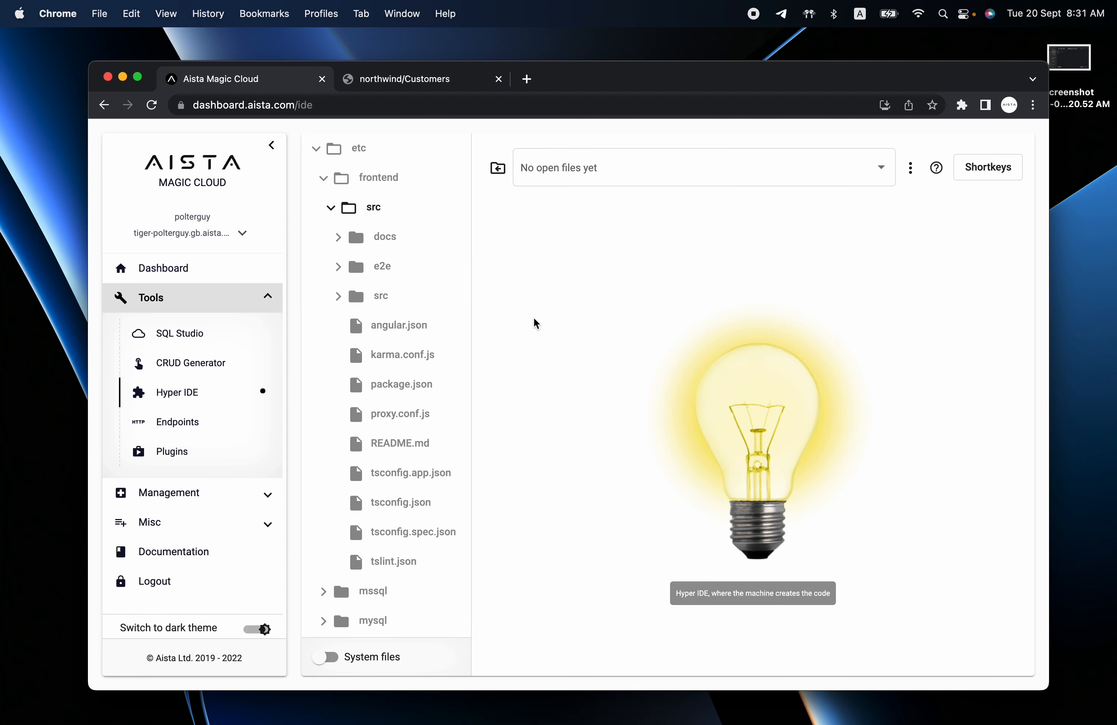
{"action": "left_click", "coordinate": [163, 270]}
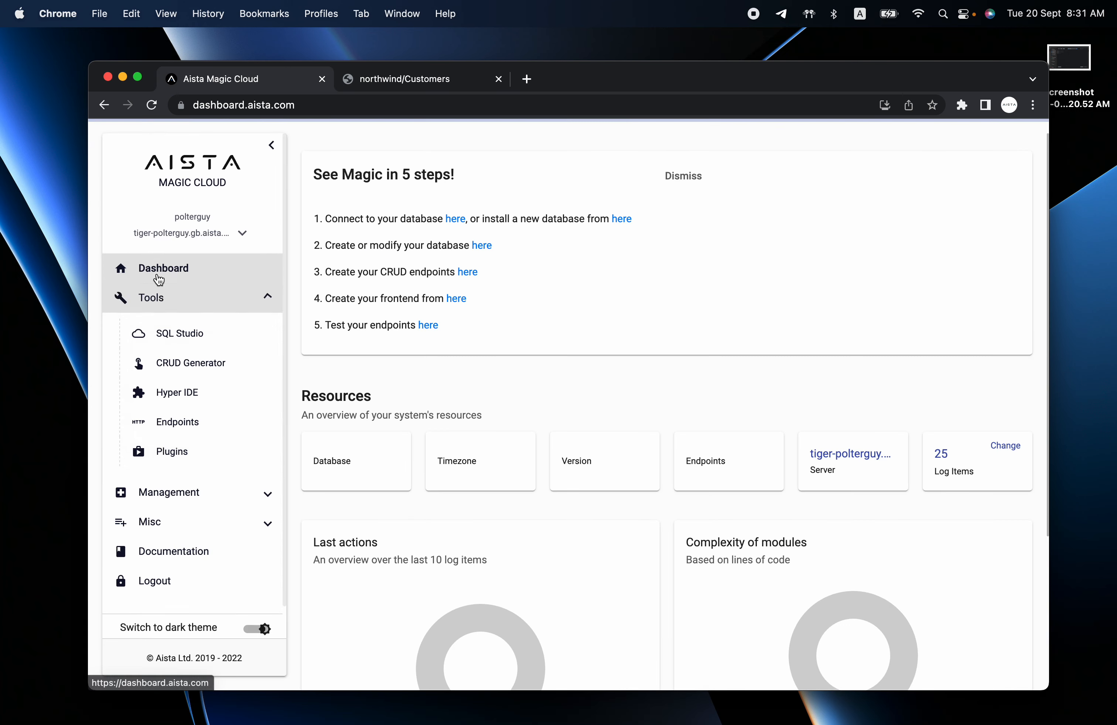
{"action": "left_click", "coordinate": [625, 221]}
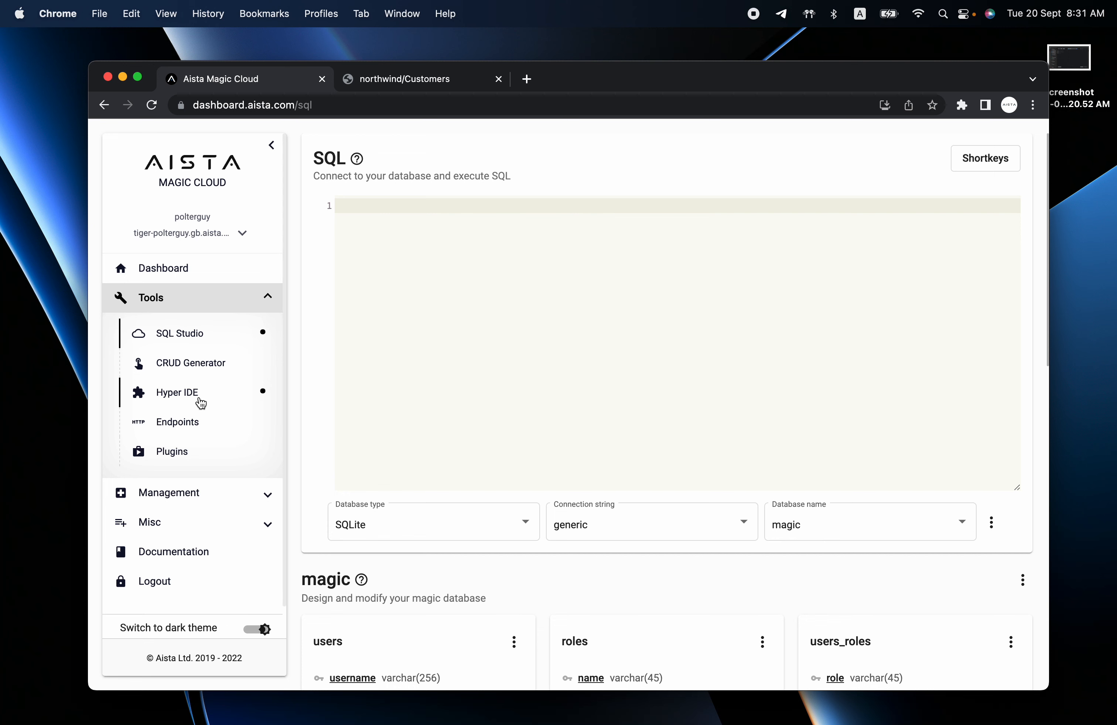
{"action": "left_click", "coordinate": [190, 373]}
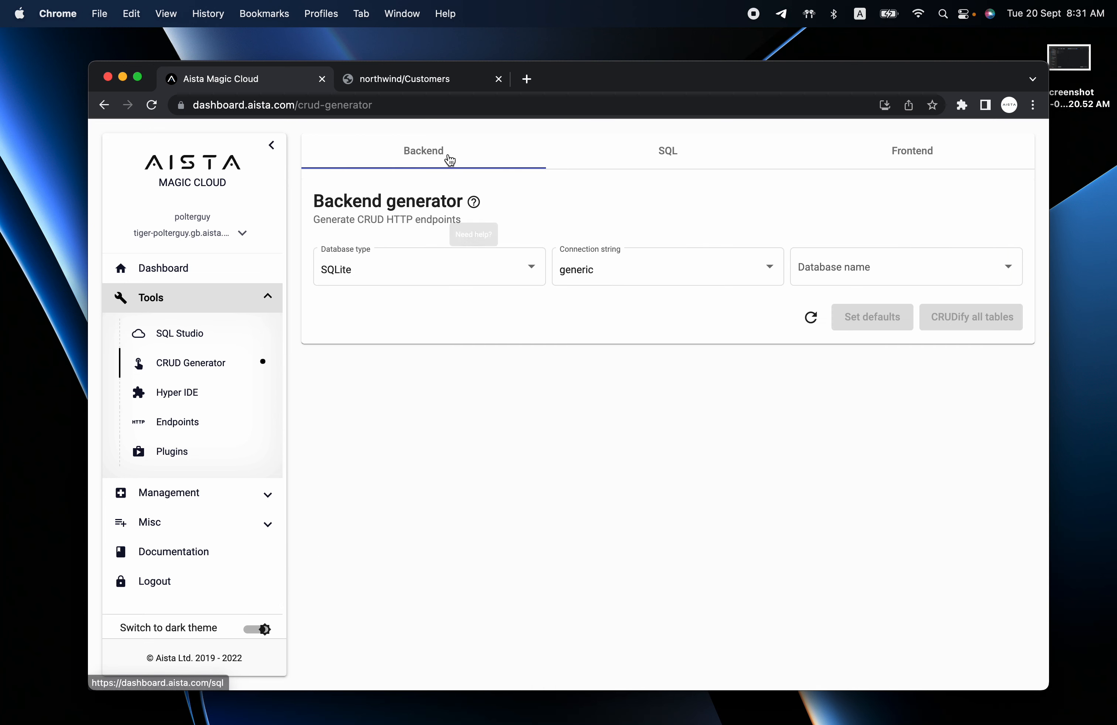
{"action": "left_click", "coordinate": [908, 156]}
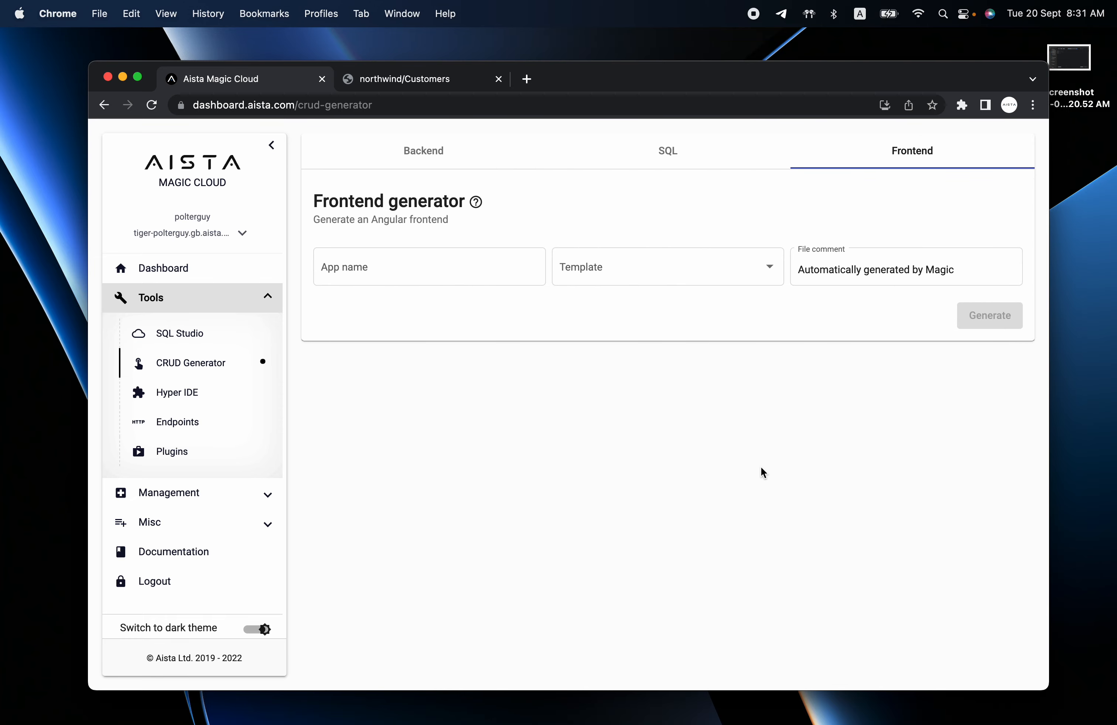
{"action": "left_click", "coordinate": [210, 399]}
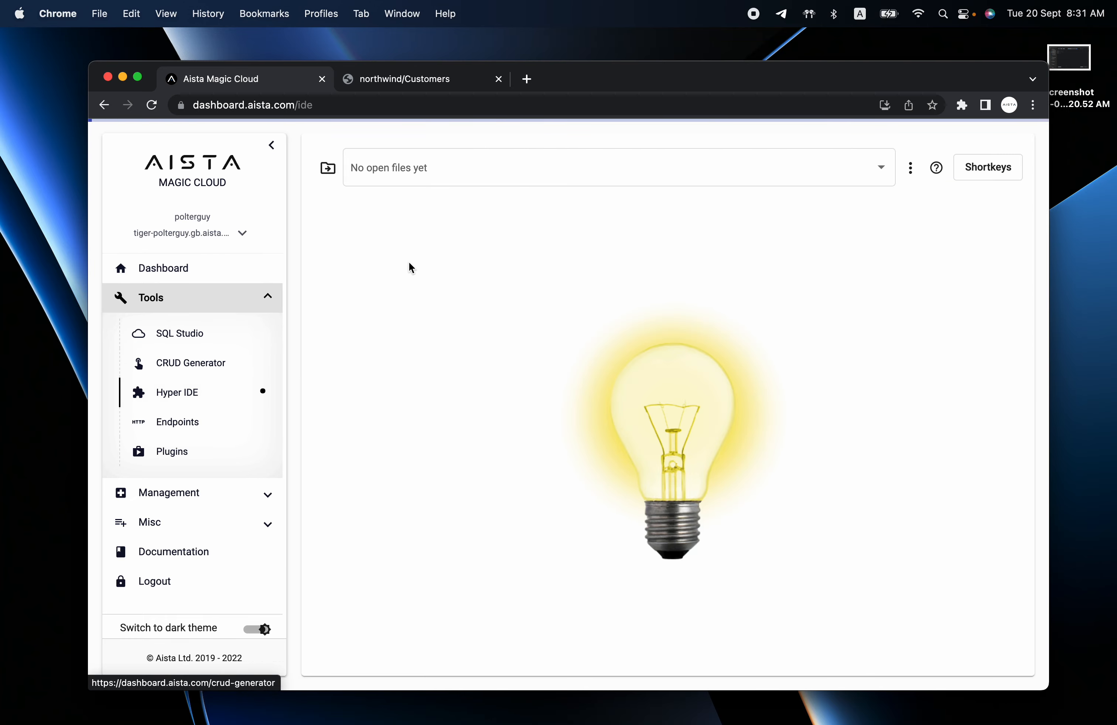
{"action": "left_click", "coordinate": [358, 147]}
{"action": "left_click", "coordinate": [371, 177]}
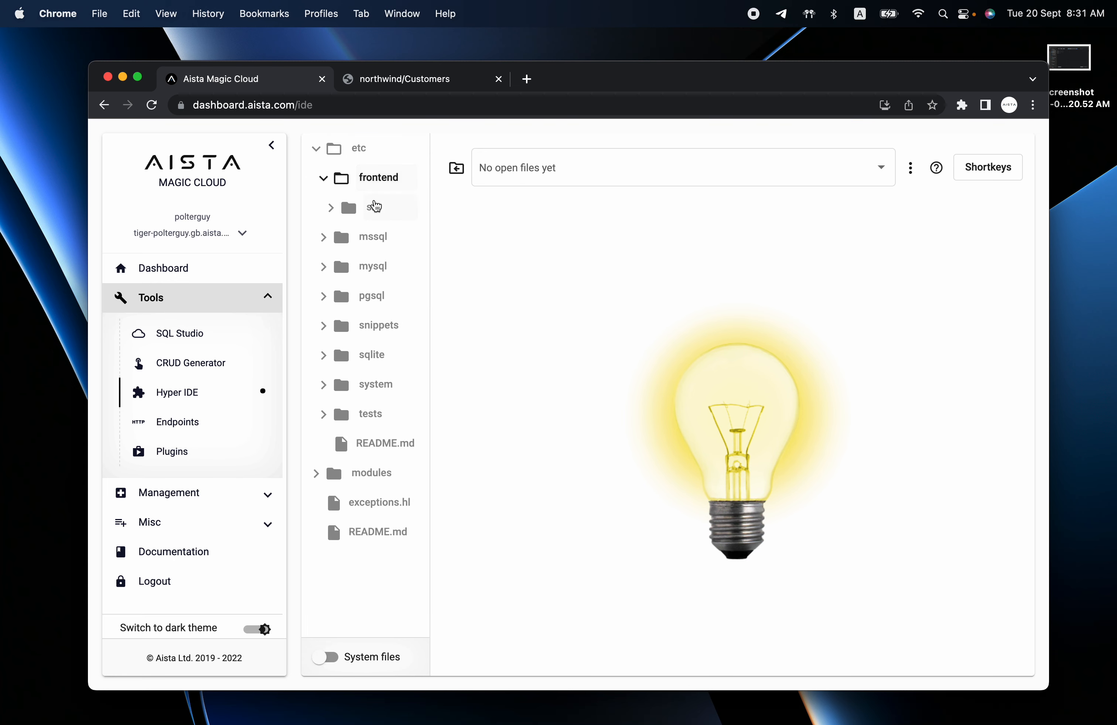
{"action": "left_click", "coordinate": [375, 207]}
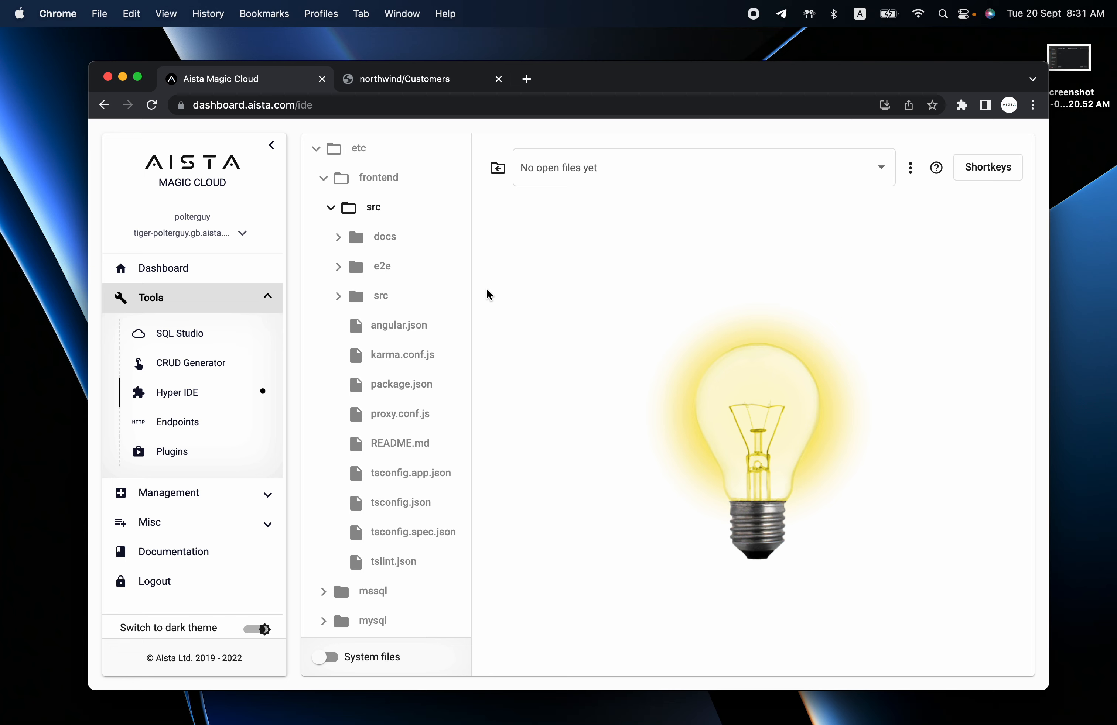
Open hub.aista.com in a new tab and sign in to Aista HUB.
{"action": "key", "text": "super+t"}
{"action": "type", "text": "hub"}
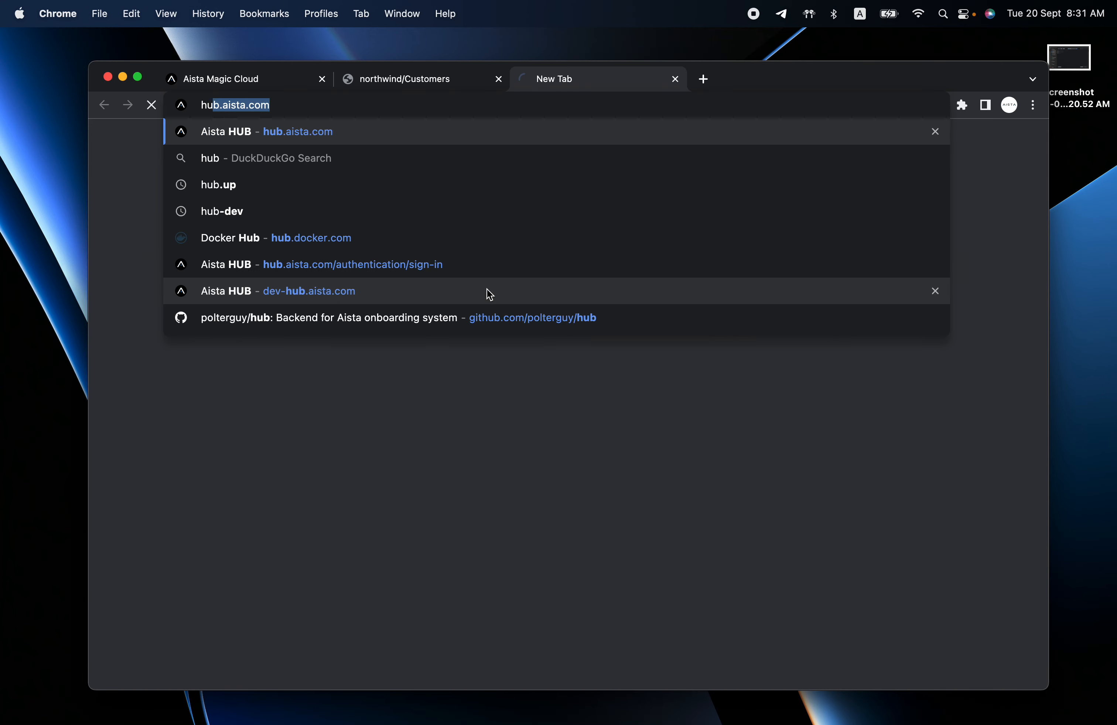
{"action": "key", "text": "Return"}
{"action": "left_click", "coordinate": [689, 472]}
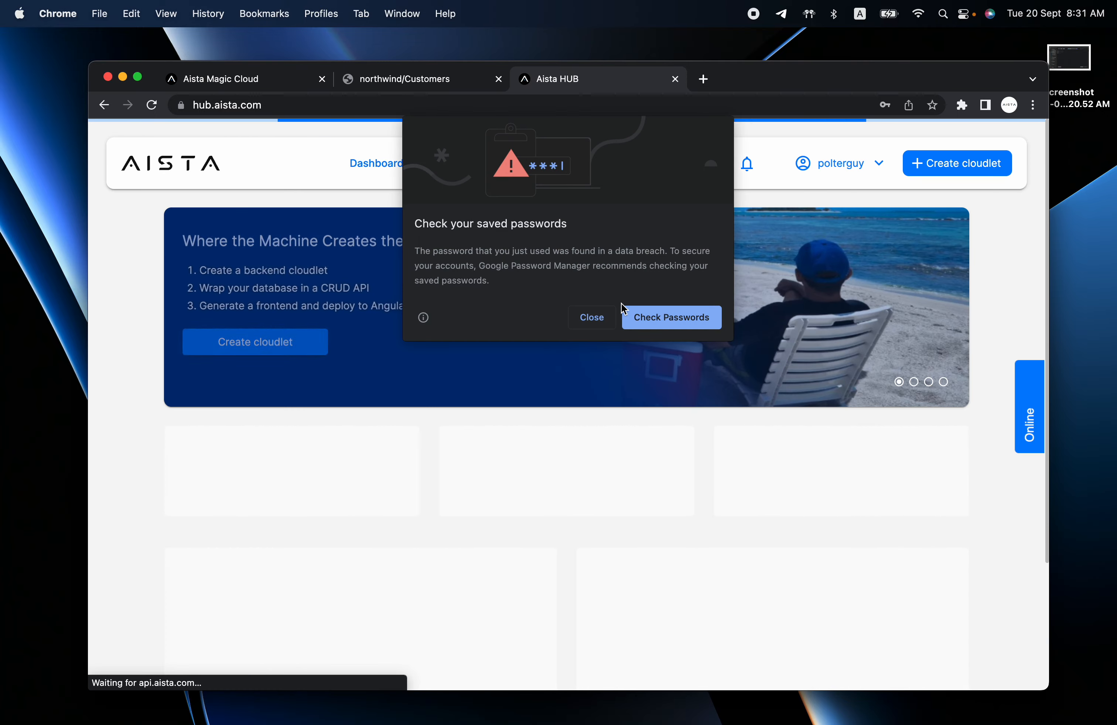
{"action": "left_click", "coordinate": [592, 317]}
Delete the Demo-Angular cloudlet, then reload the northwind app tab.
{"action": "left_click", "coordinate": [387, 508]}
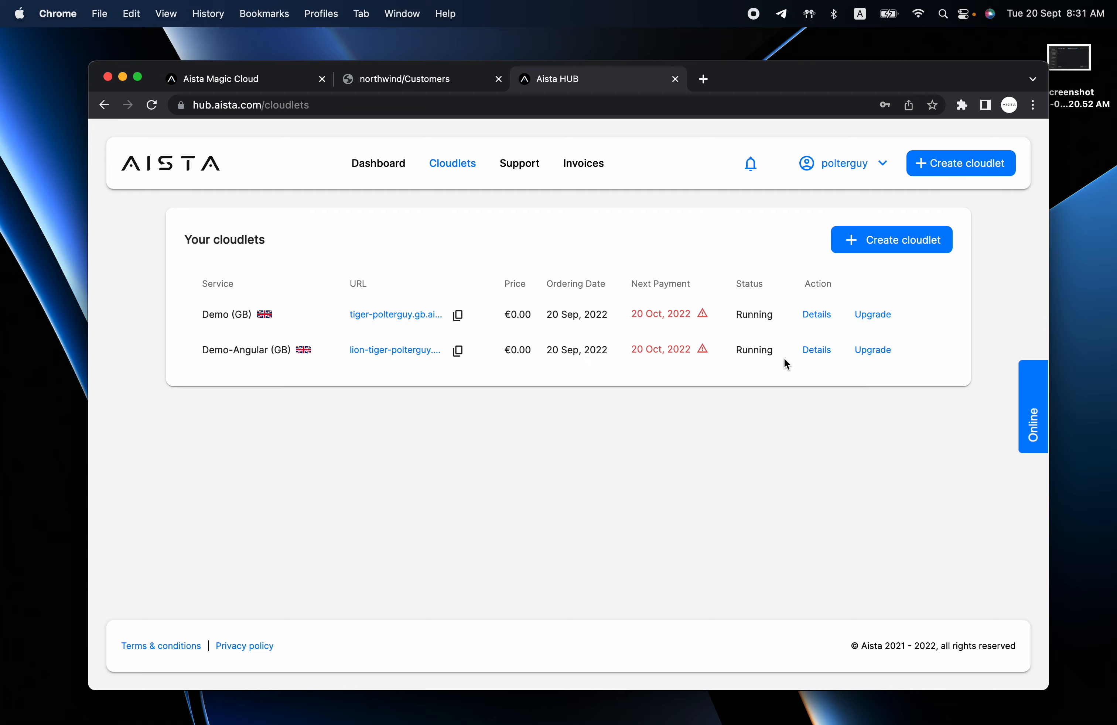
{"action": "left_click", "coordinate": [806, 352]}
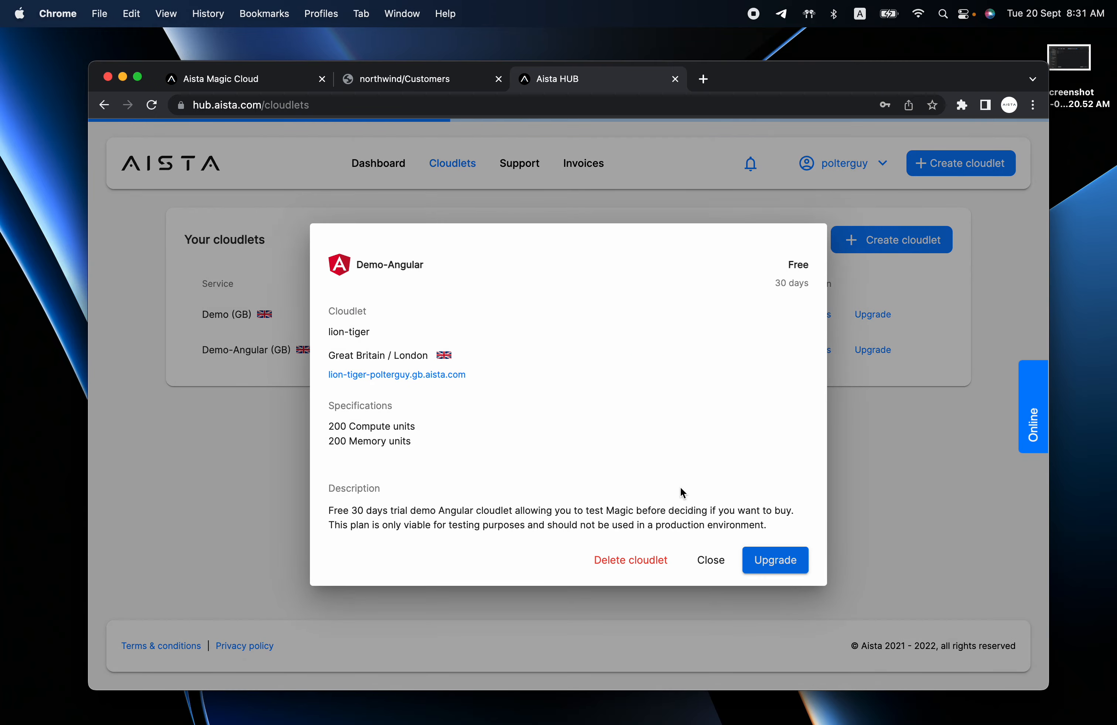
{"action": "left_click", "coordinate": [643, 561]}
{"action": "left_click", "coordinate": [688, 451]}
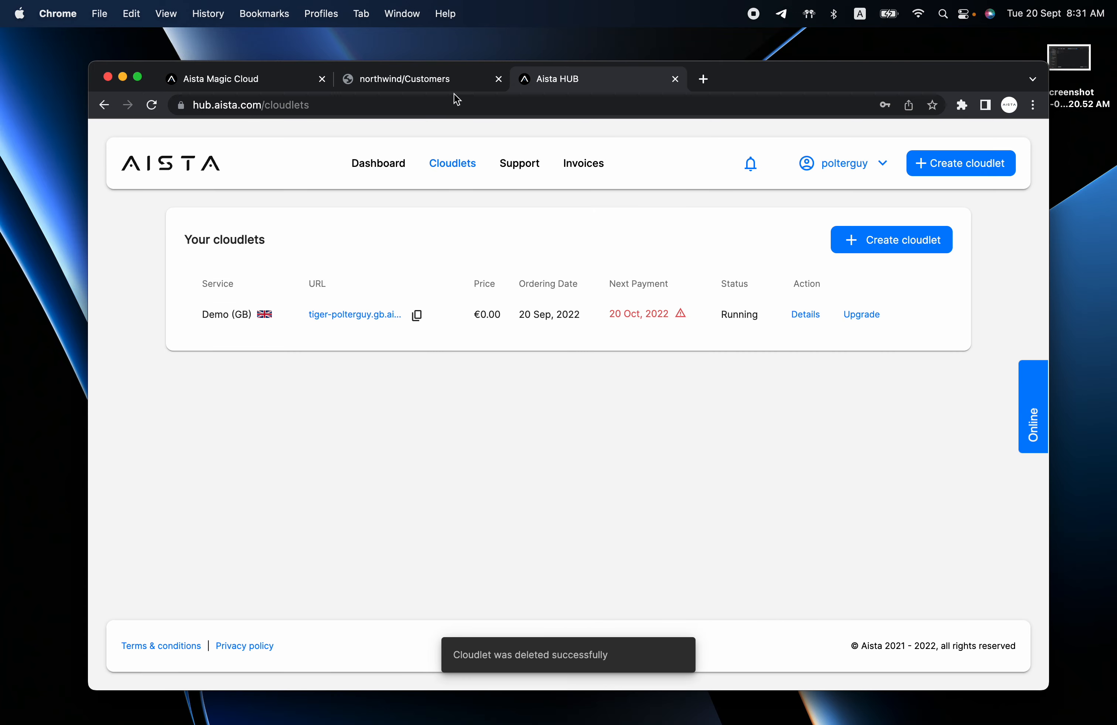
{"action": "left_click", "coordinate": [407, 77]}
{"action": "key", "text": "super+r"}
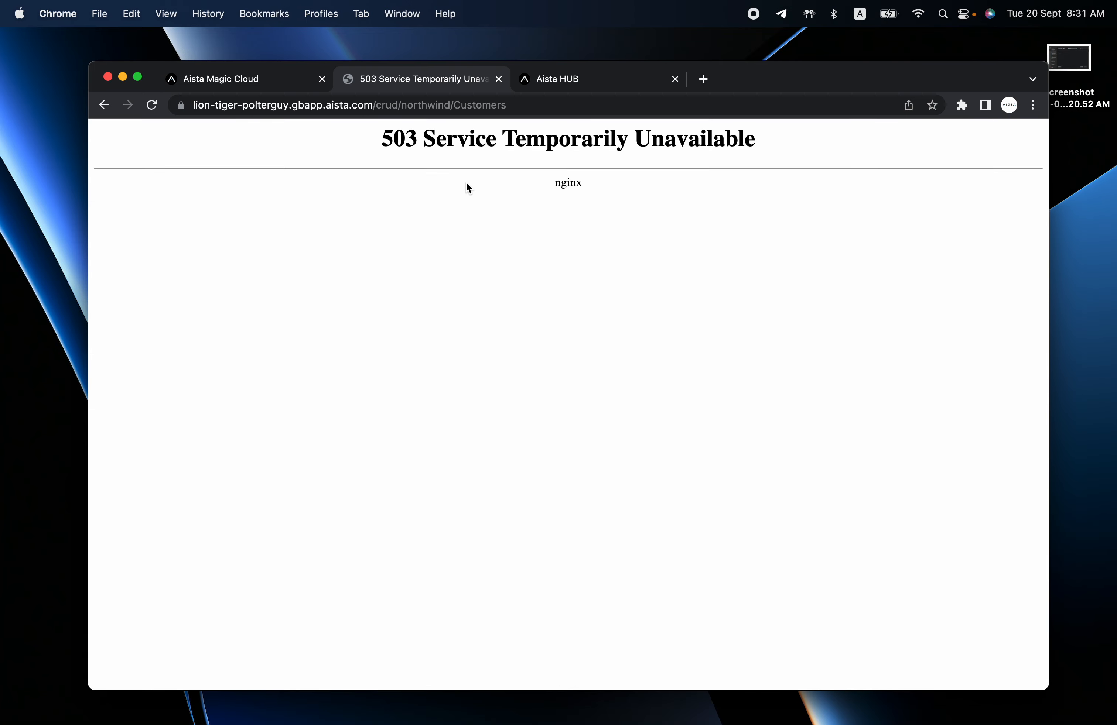
Close the 503 tab and start a Demo-Angular cloudlet named lion with backend tiger.
{"action": "key", "text": "super+w"}
{"action": "left_click", "coordinate": [887, 243]}
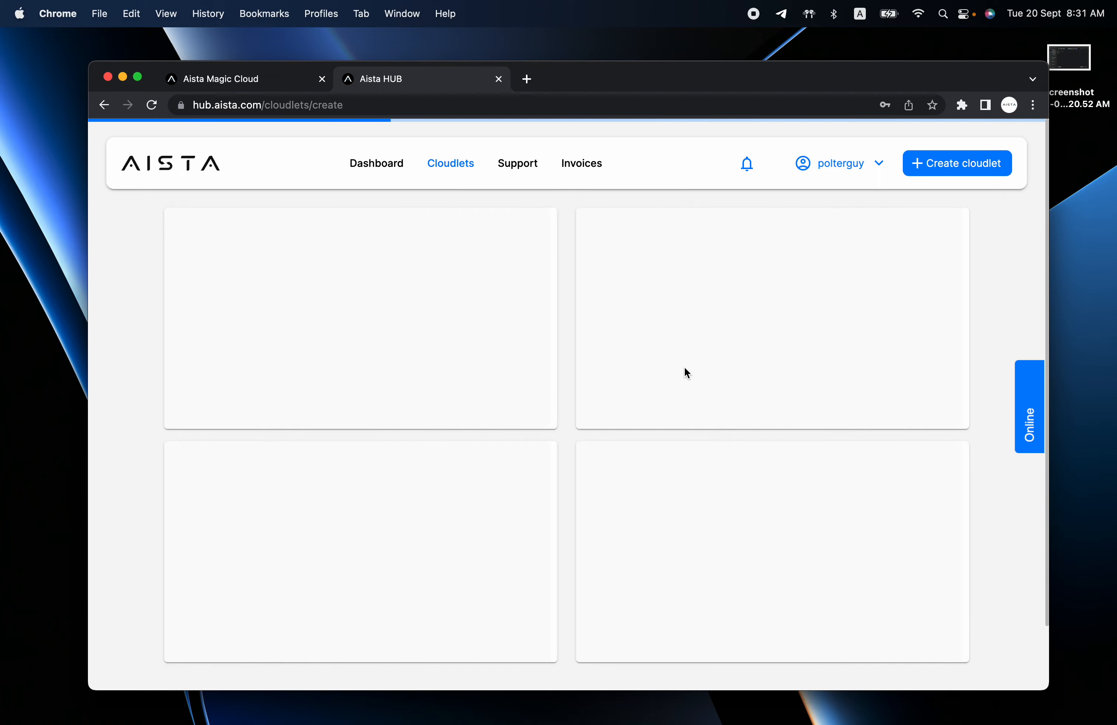
{"action": "left_click", "coordinate": [902, 592]}
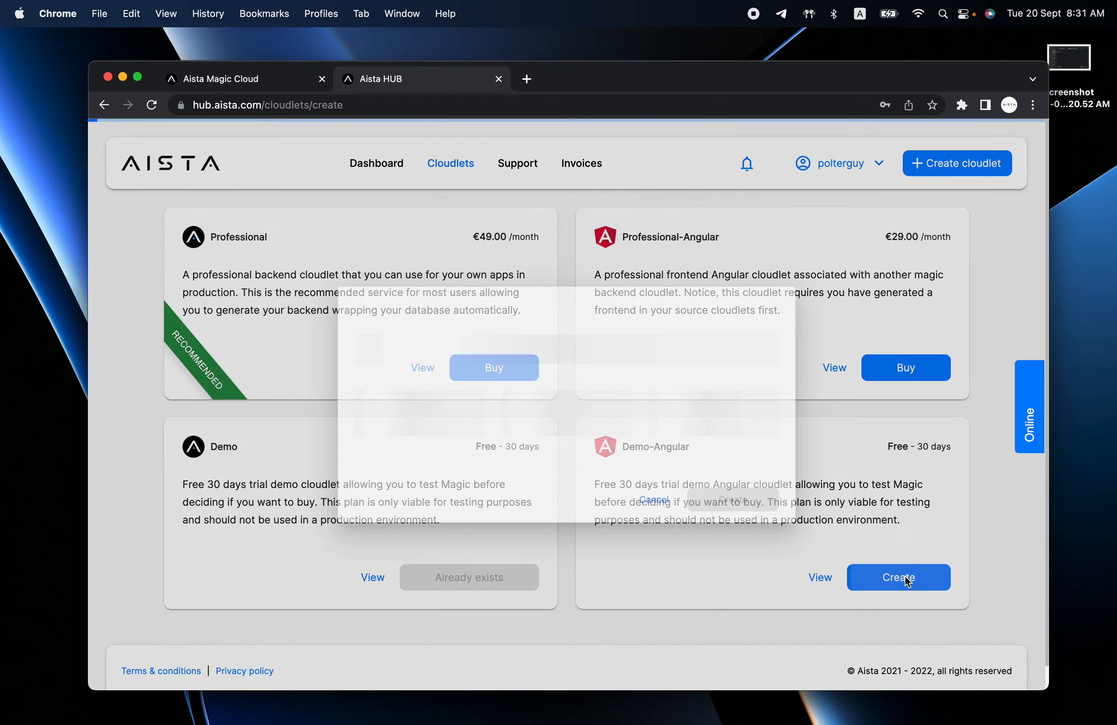
{"action": "left_click", "coordinate": [428, 332]}
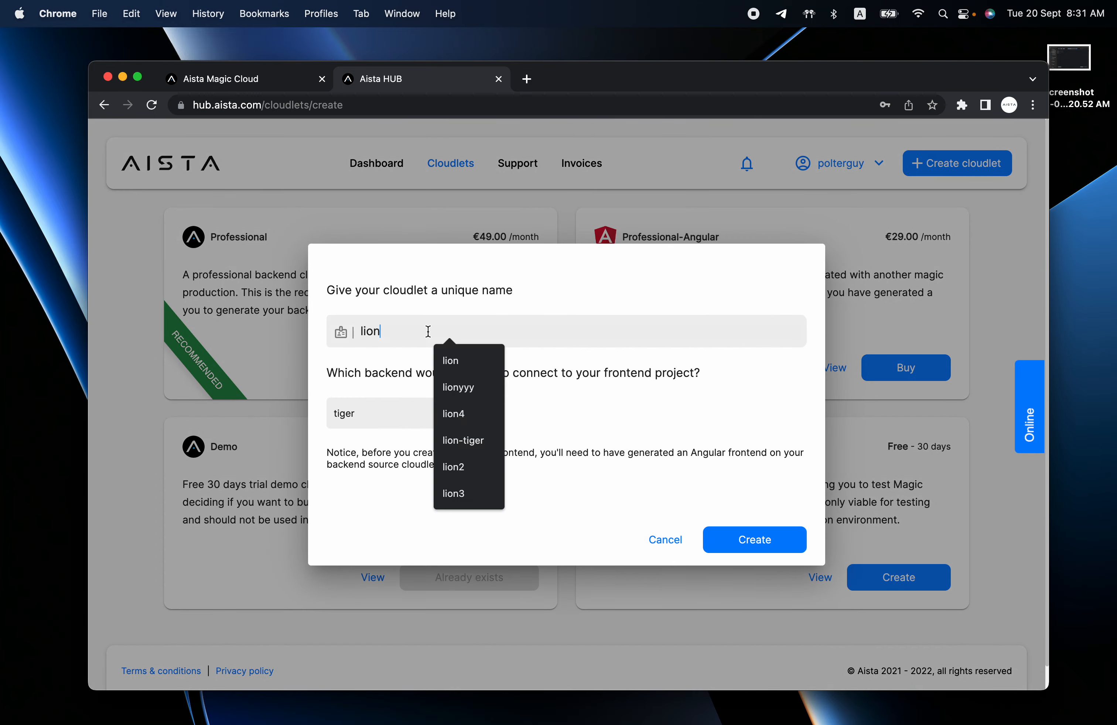
{"action": "key", "text": "Escape"}
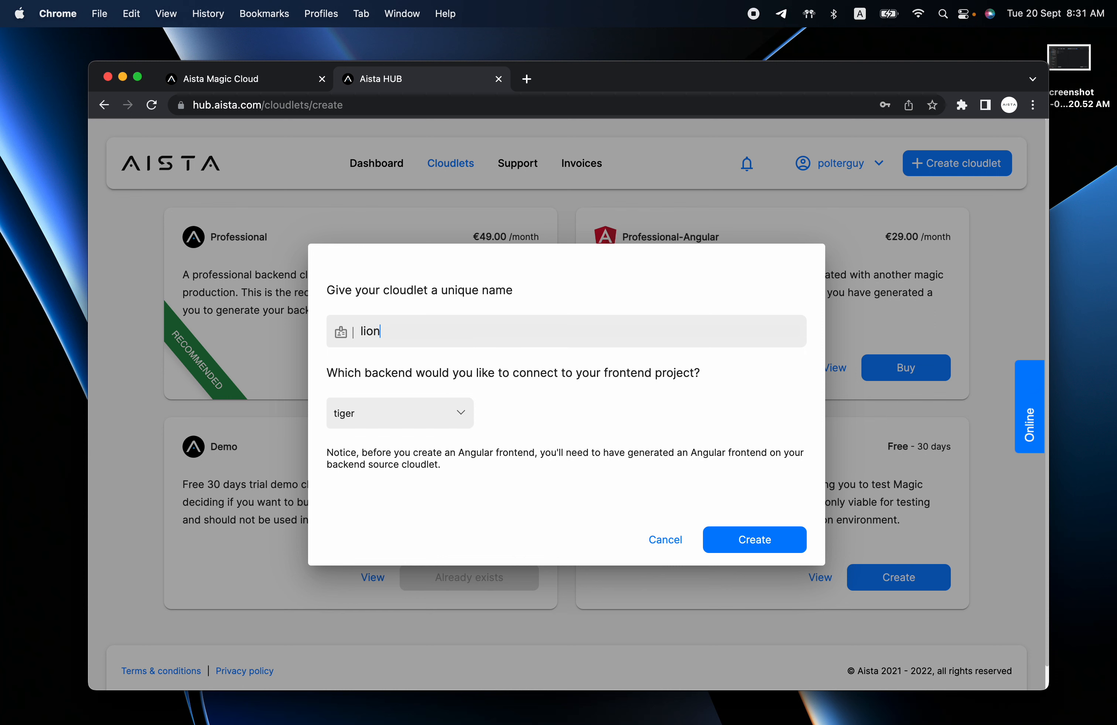